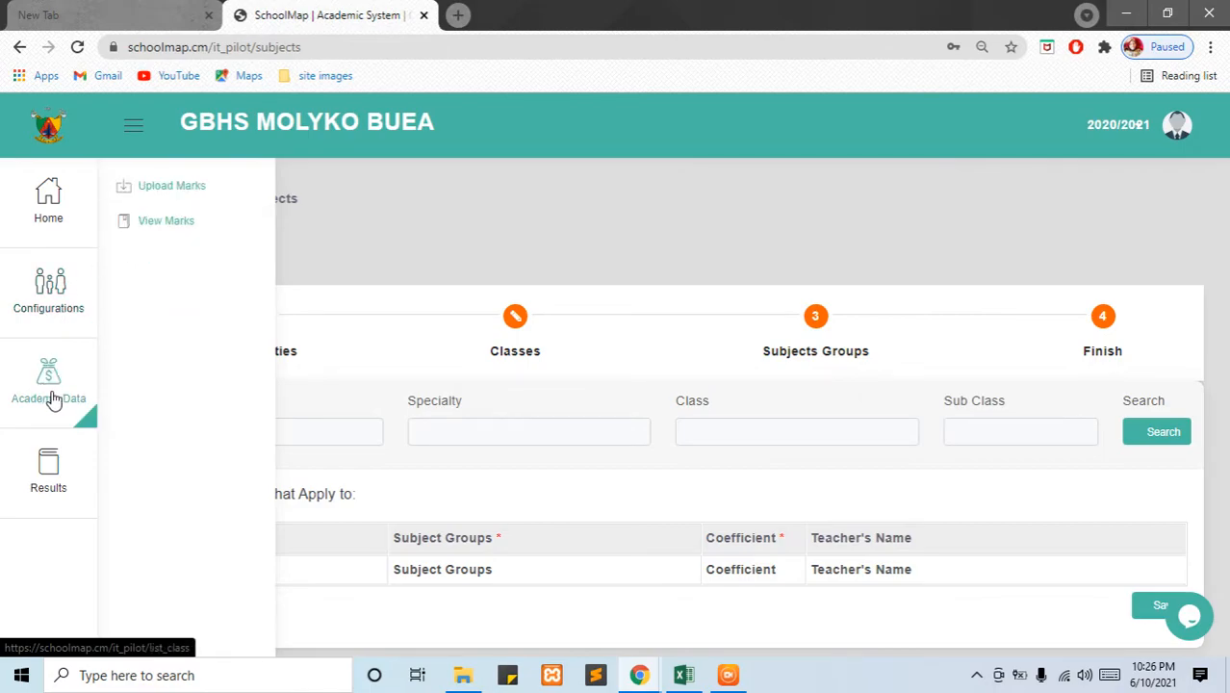
Open the Upload Marks page of the academic data and check Form 1A's number of students in the class list
click(177, 195)
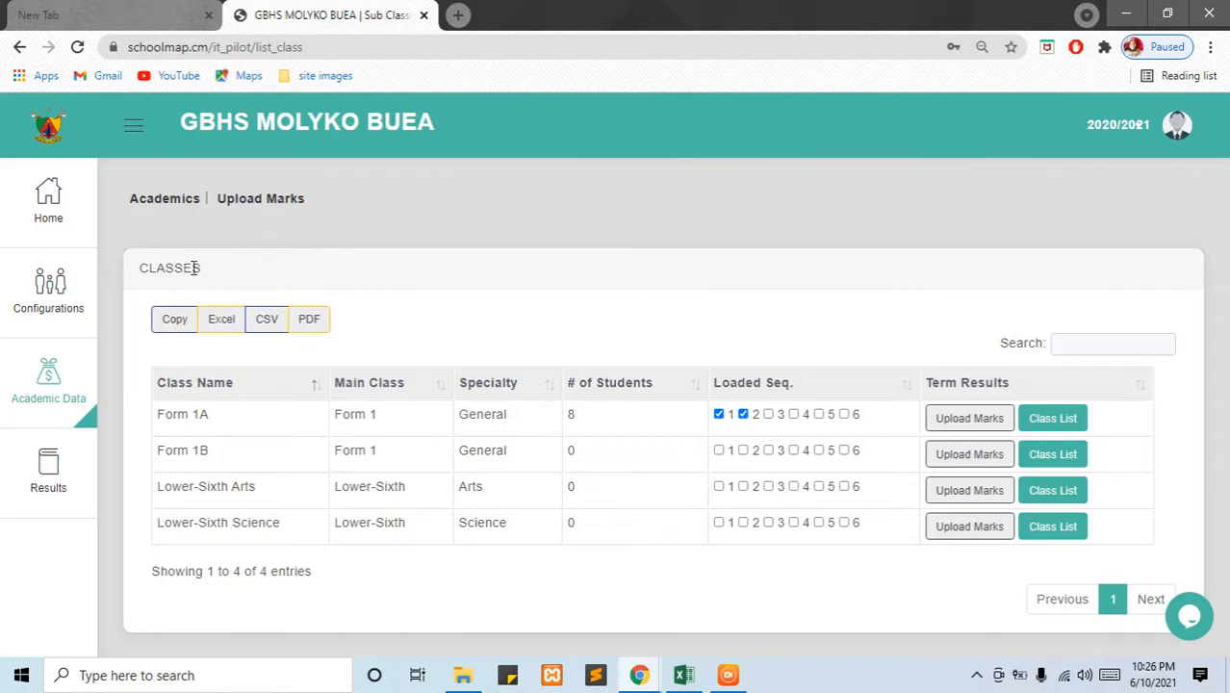
click(37, 384)
click(451, 323)
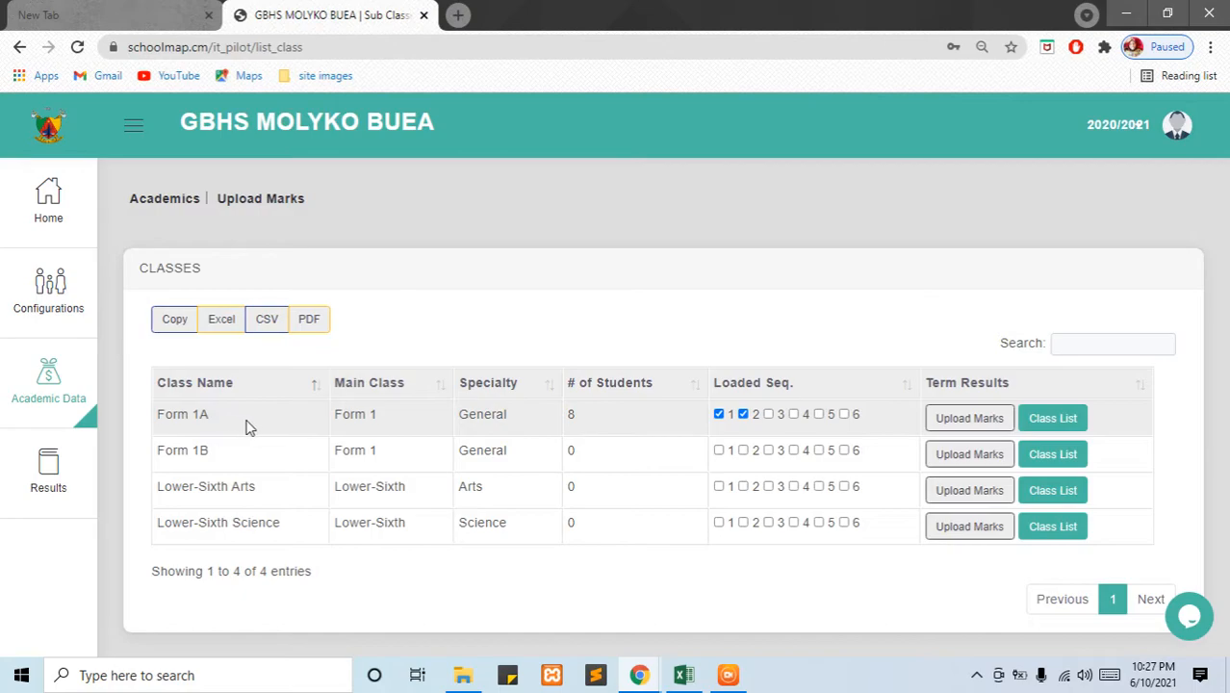
double_click(570, 415)
click(594, 424)
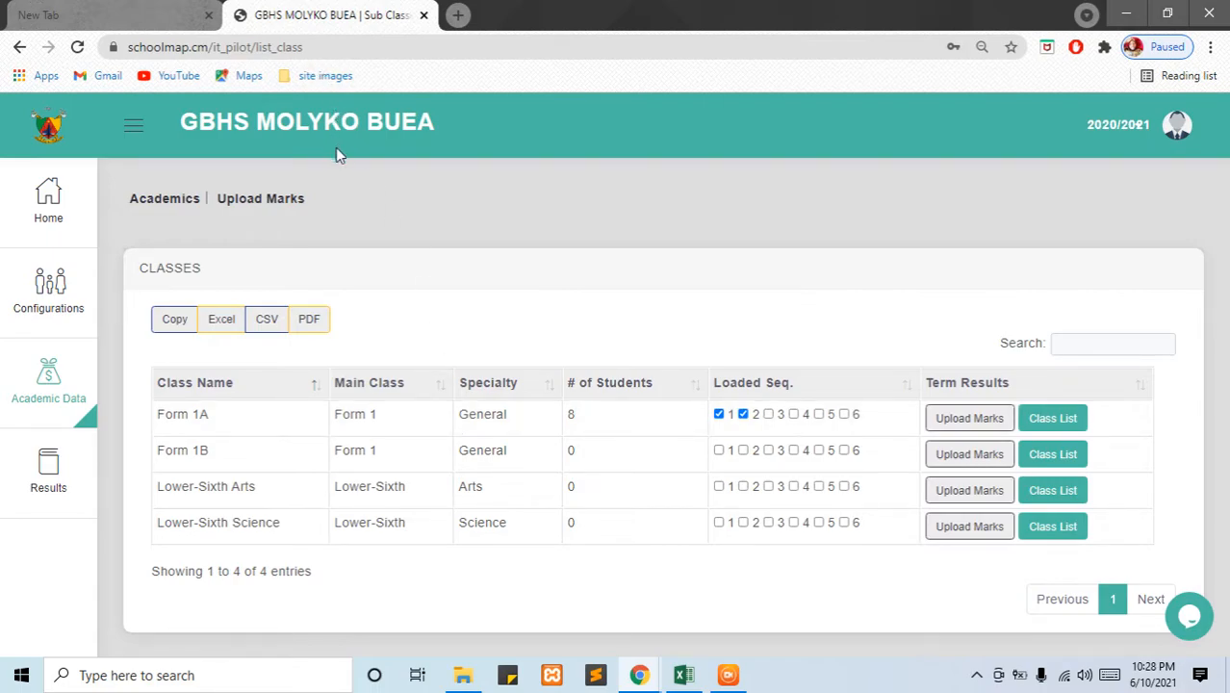
Review the student list in Form 1A's marks upload form, and return to the class list
click(969, 420)
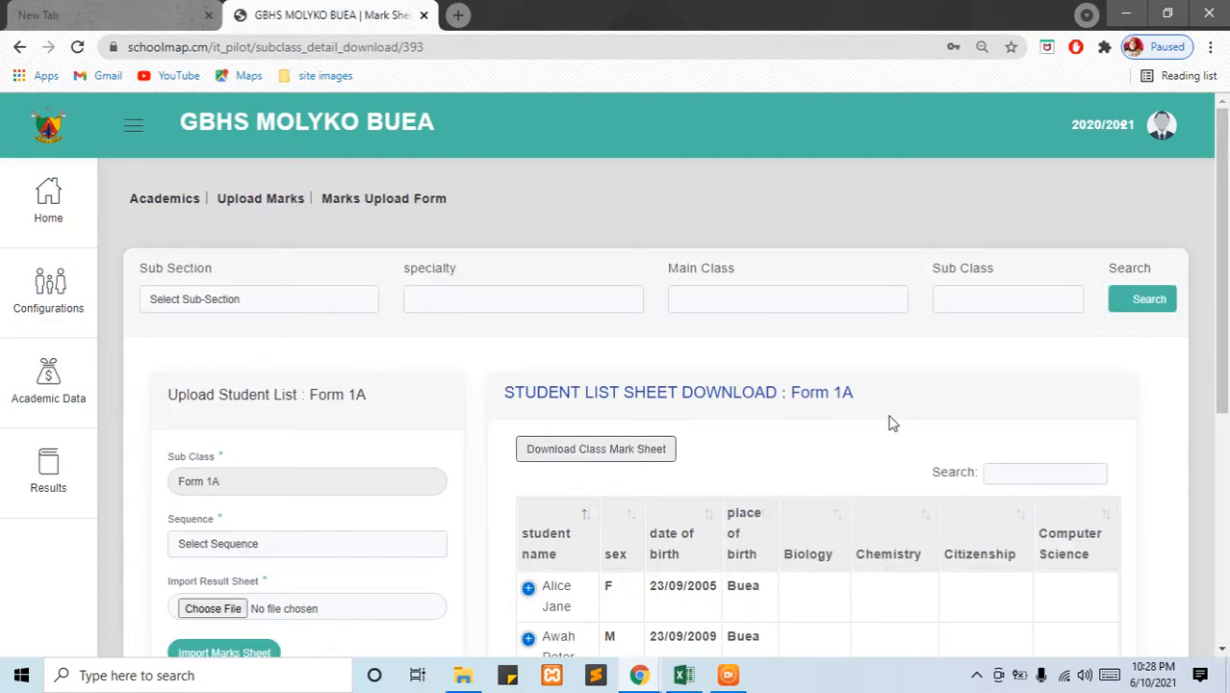
scroll(859, 421, down, 1)
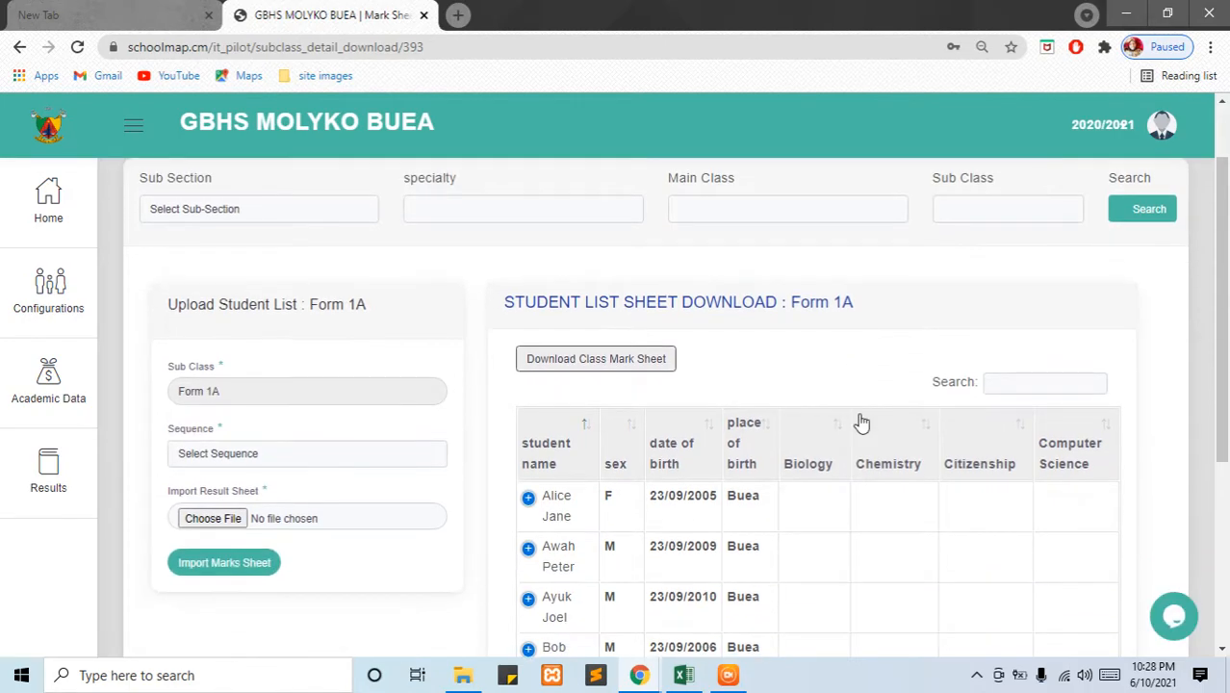
scroll(826, 418, up, 1)
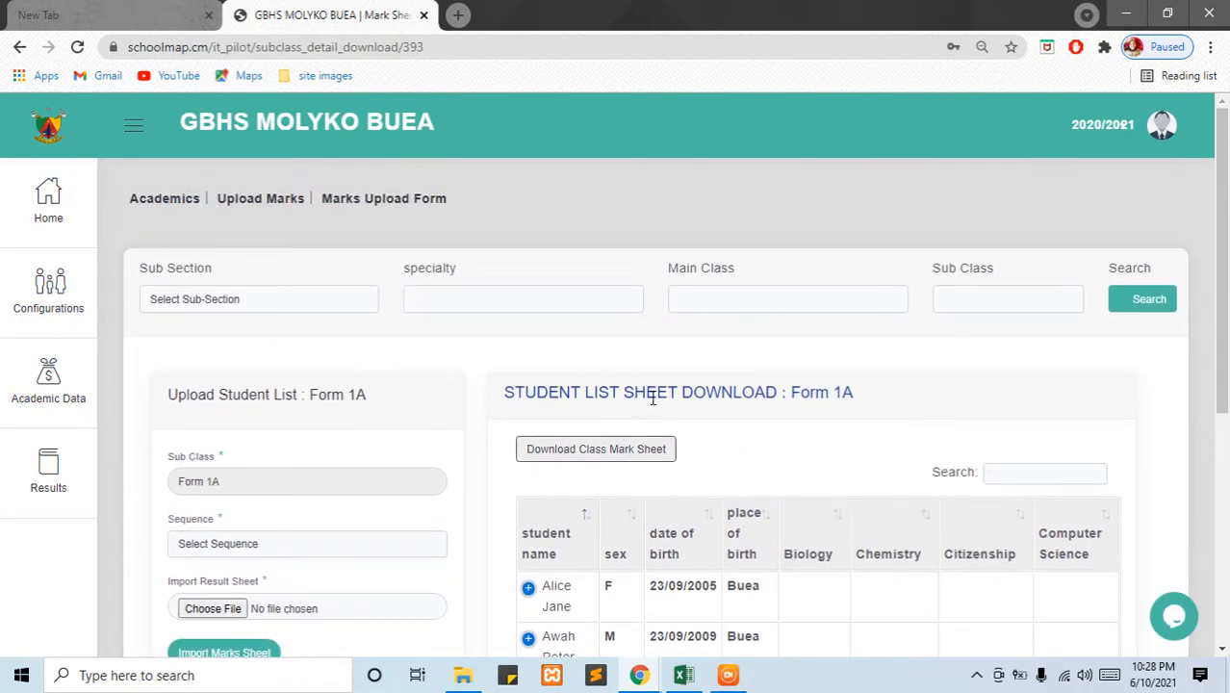
scroll(662, 387, down, 4)
scroll(706, 393, up, 1)
scroll(739, 398, down, 1)
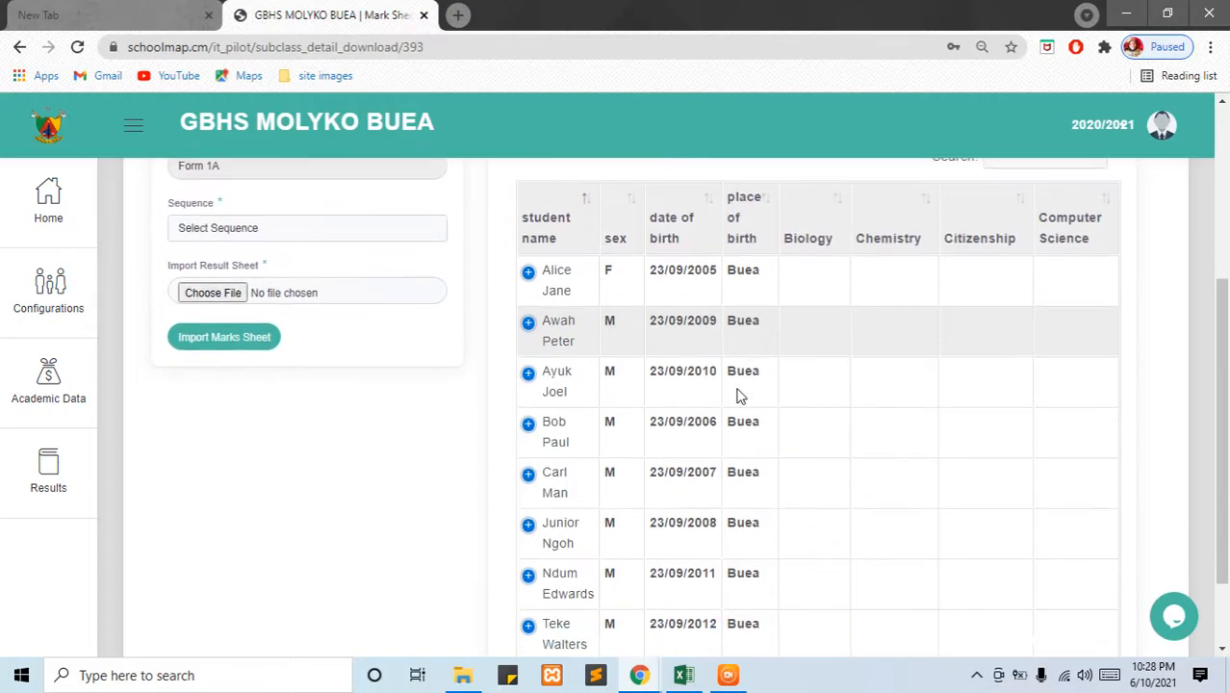
scroll(337, 338, up, 1)
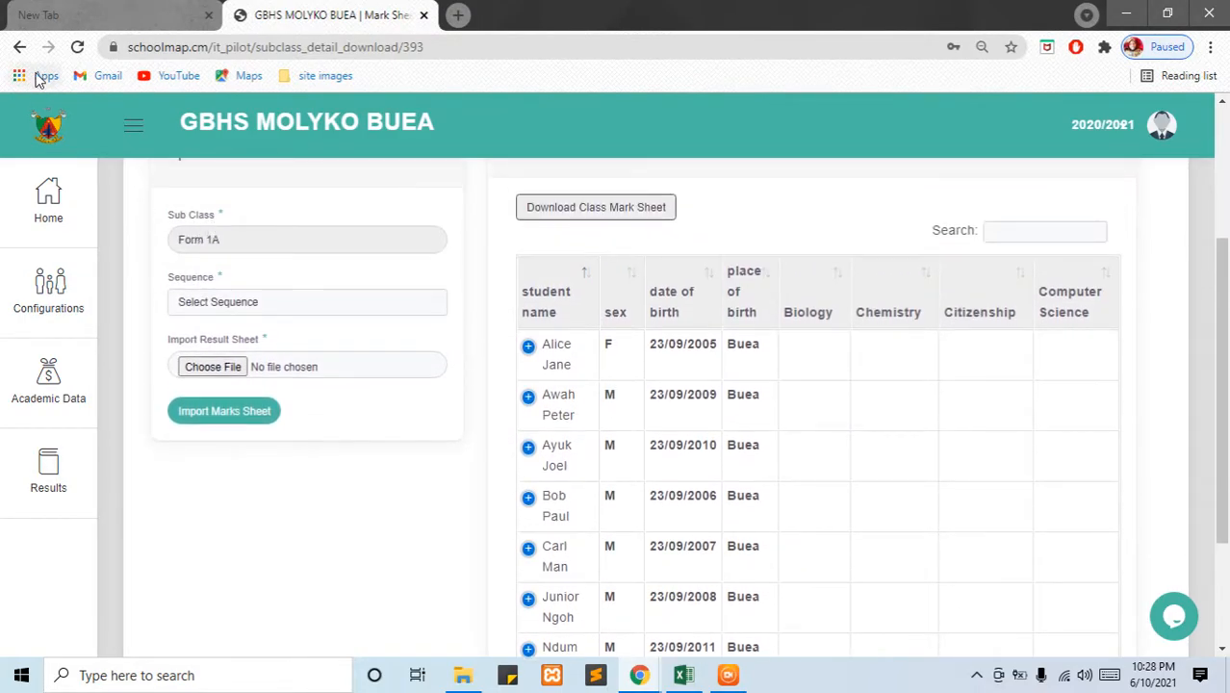
scroll(19, 166, down, 1)
click(19, 46)
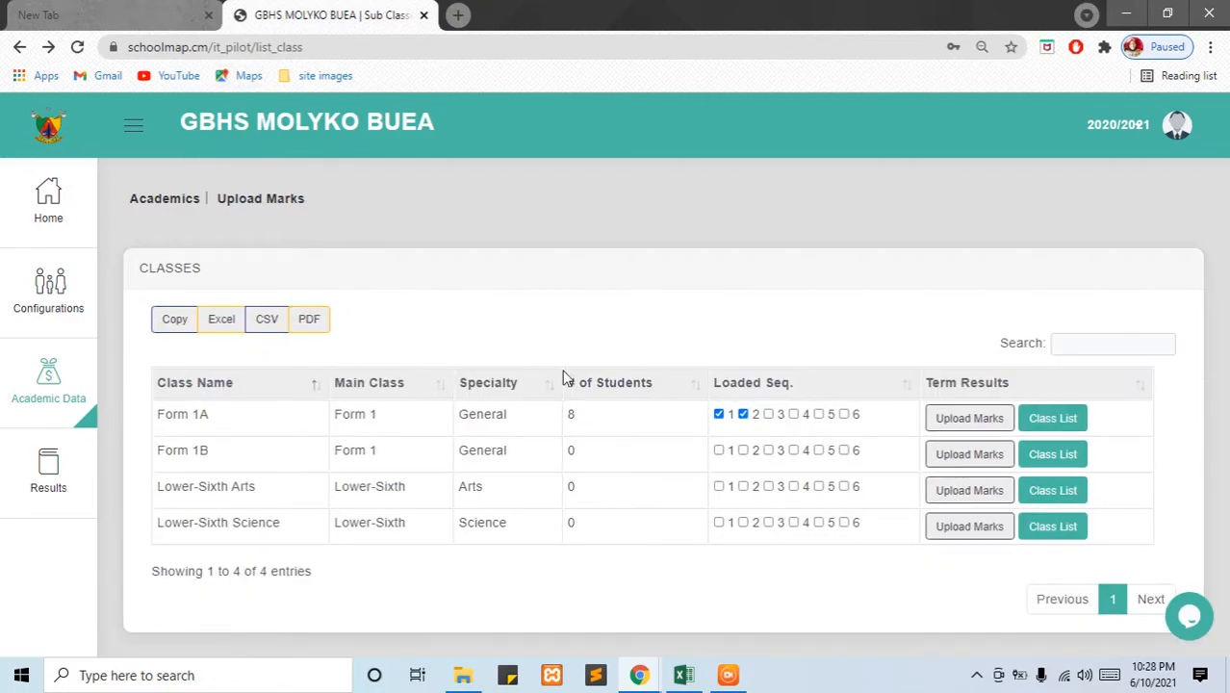
Open the marks upload form for Form 1B and look over its upload and mark sheet download sections
click(953, 458)
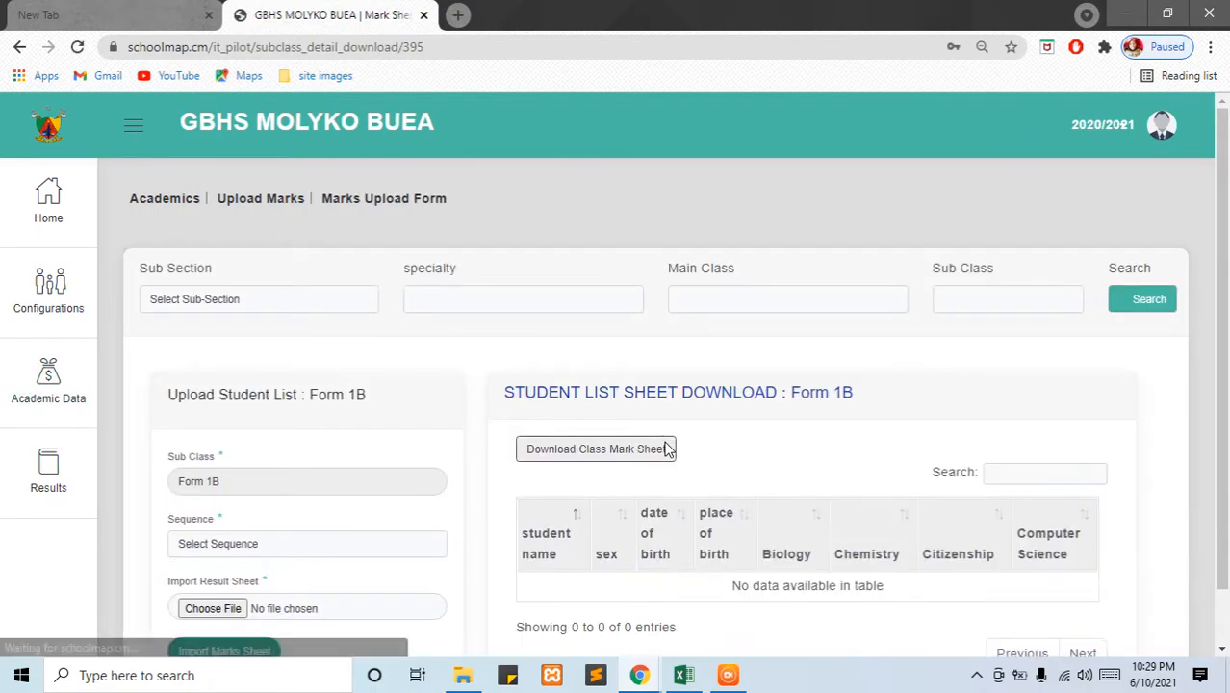
scroll(666, 449, down, 1)
scroll(815, 420, up, 1)
scroll(818, 419, down, 1)
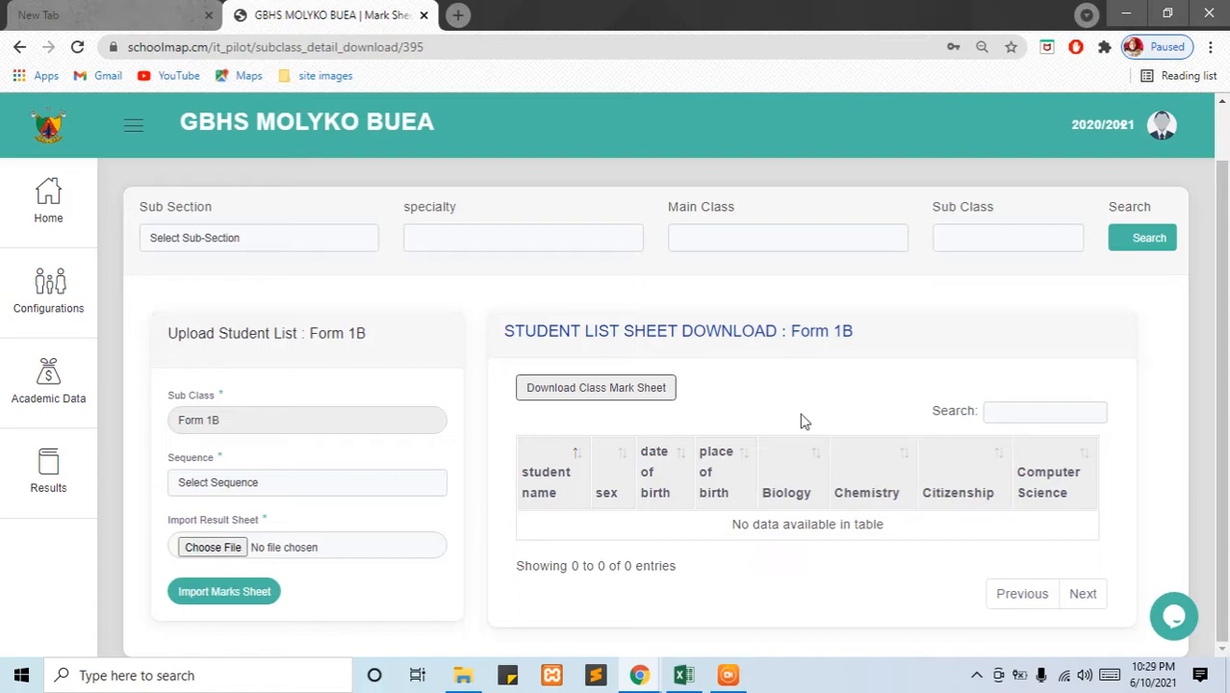
scroll(804, 420, up, 1)
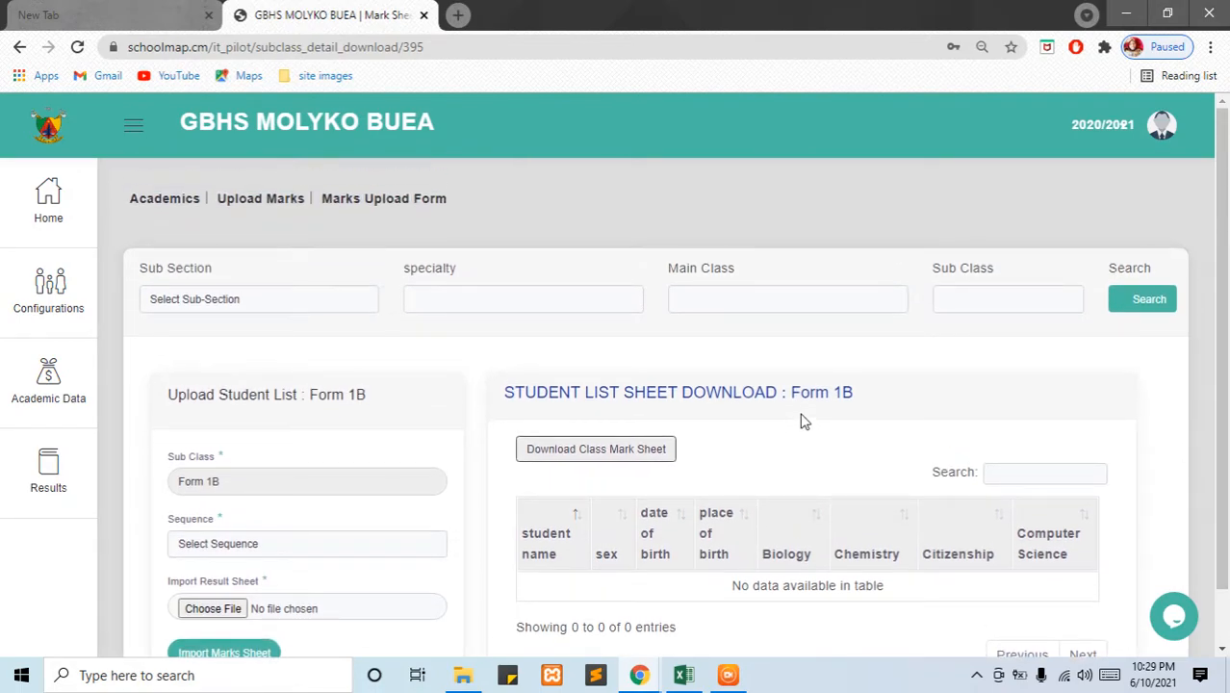
scroll(805, 422, down, 1)
scroll(805, 422, up, 1)
scroll(804, 422, down, 1)
scroll(804, 421, up, 1)
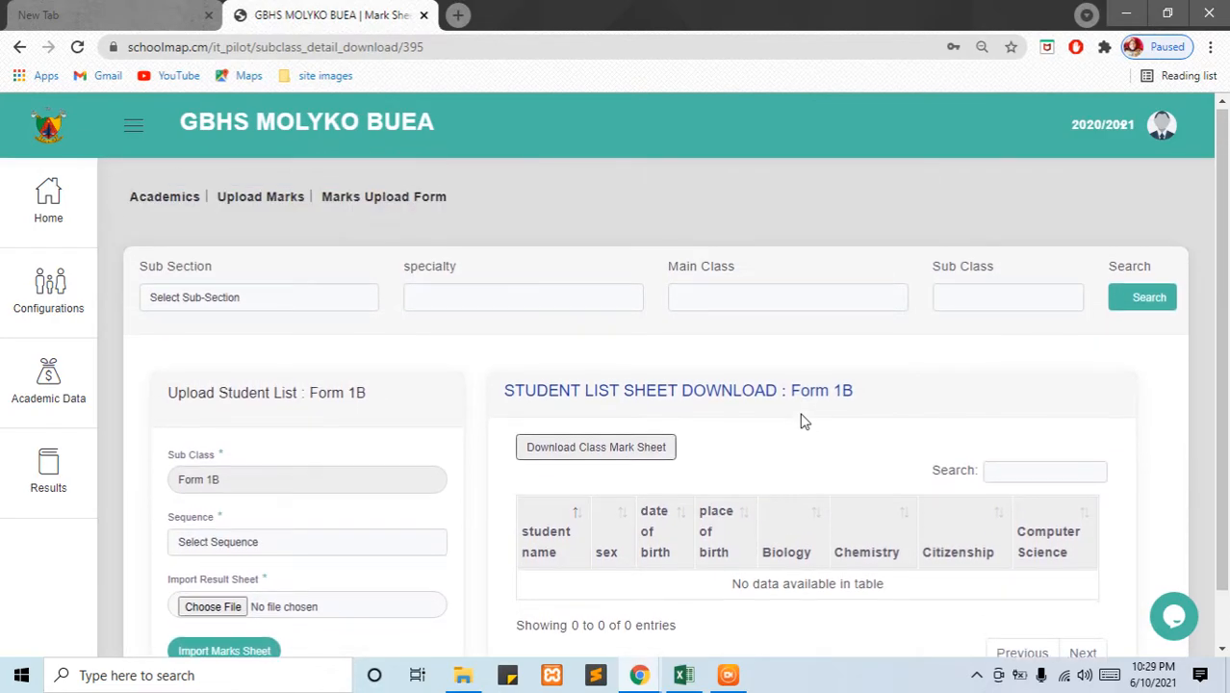
scroll(804, 421, down, 1)
scroll(804, 421, up, 1)
scroll(805, 422, down, 1)
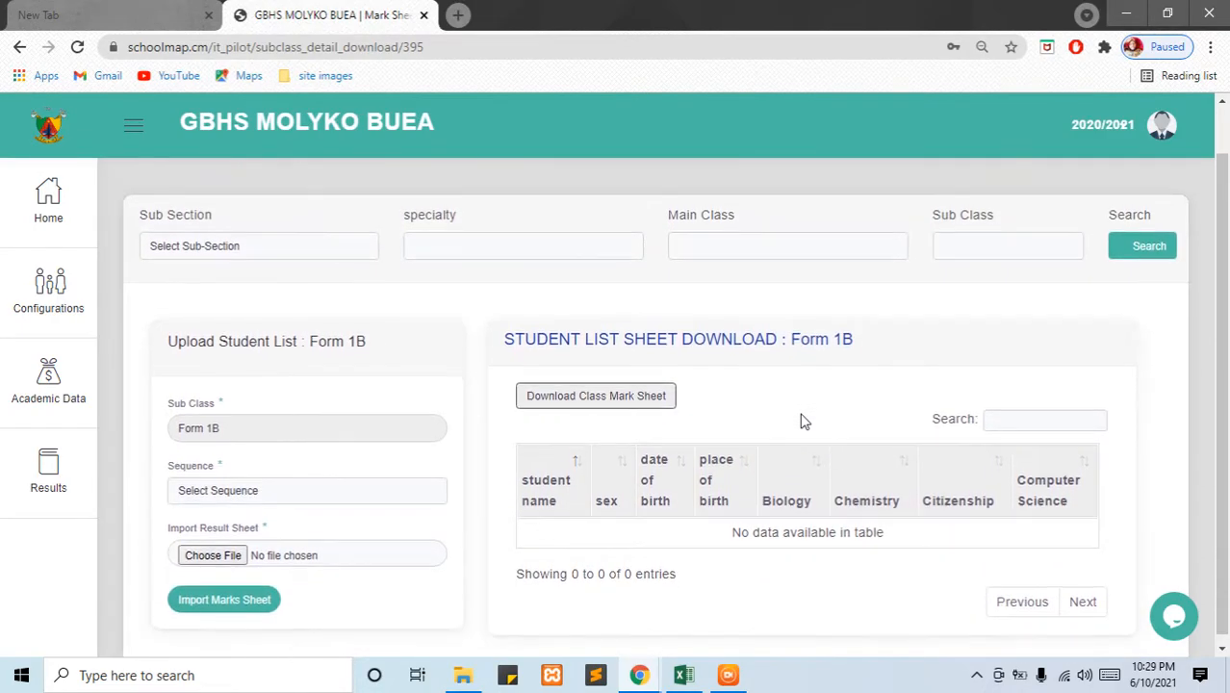
scroll(805, 421, up, 1)
scroll(415, 418, down, 1)
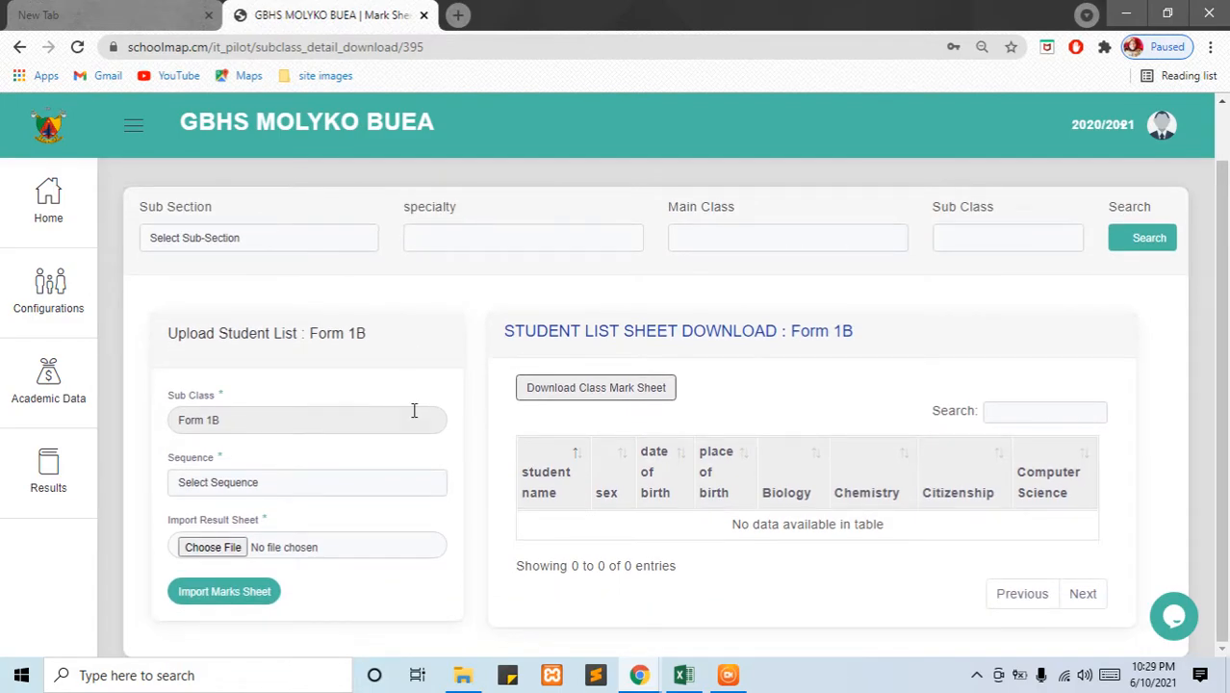
scroll(413, 411, up, 1)
scroll(413, 411, down, 1)
scroll(414, 411, up, 1)
scroll(414, 411, down, 1)
scroll(414, 411, up, 1)
scroll(413, 411, down, 1)
scroll(414, 411, up, 1)
scroll(414, 410, down, 1)
scroll(412, 410, up, 1)
scroll(412, 410, down, 1)
scroll(414, 411, up, 1)
scroll(412, 418, down, 1)
scroll(414, 414, up, 1)
scroll(414, 411, down, 1)
scroll(502, 361, up, 1)
scroll(506, 358, down, 1)
scroll(558, 414, up, 1)
scroll(594, 433, down, 1)
scroll(593, 433, up, 1)
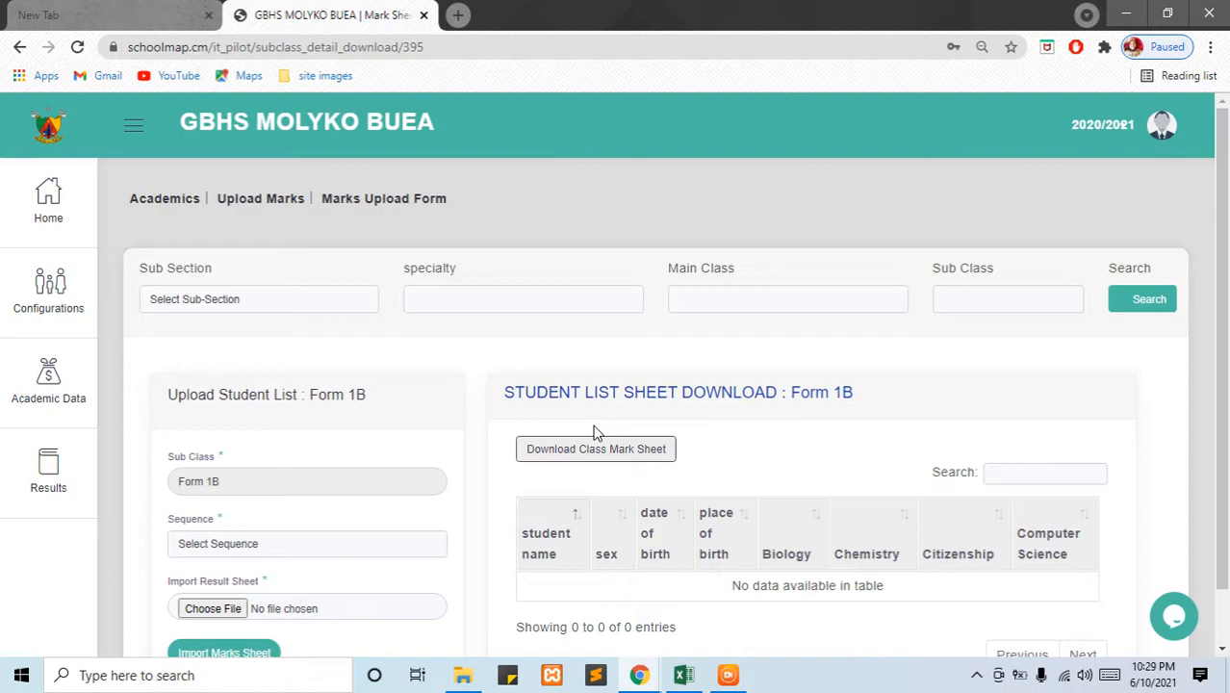
Download the class mark sheet template for Form 1B
scroll(594, 433, down, 1)
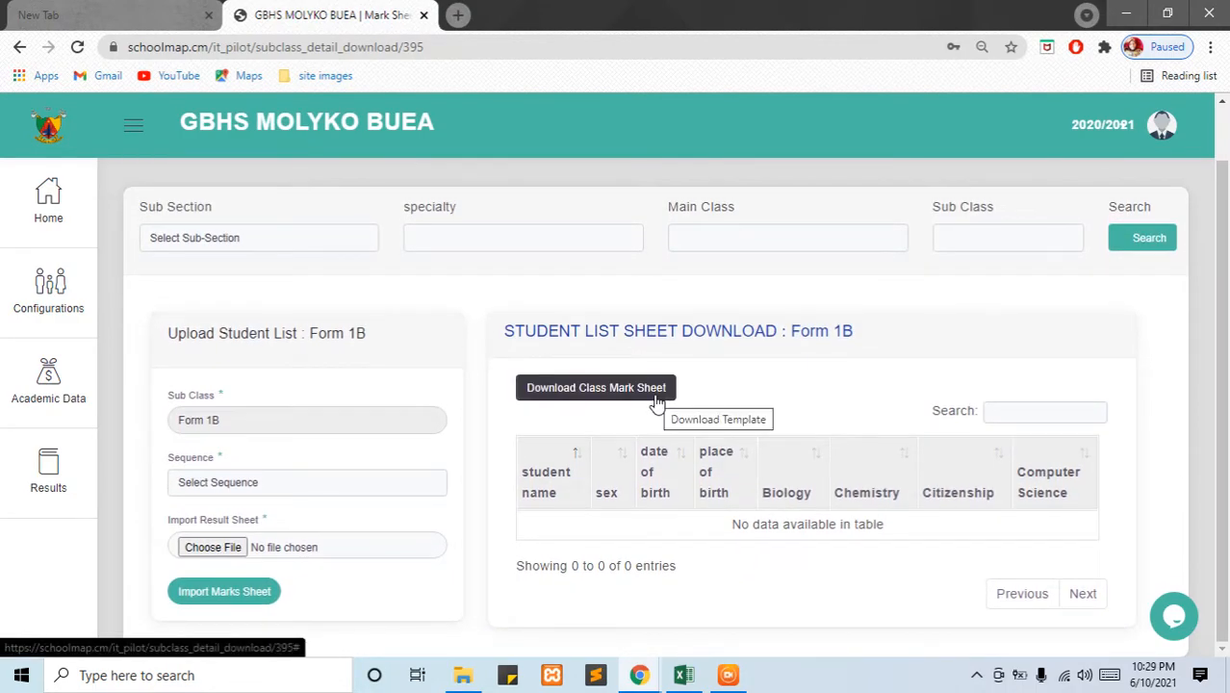
scroll(655, 404, up, 1)
scroll(646, 404, down, 1)
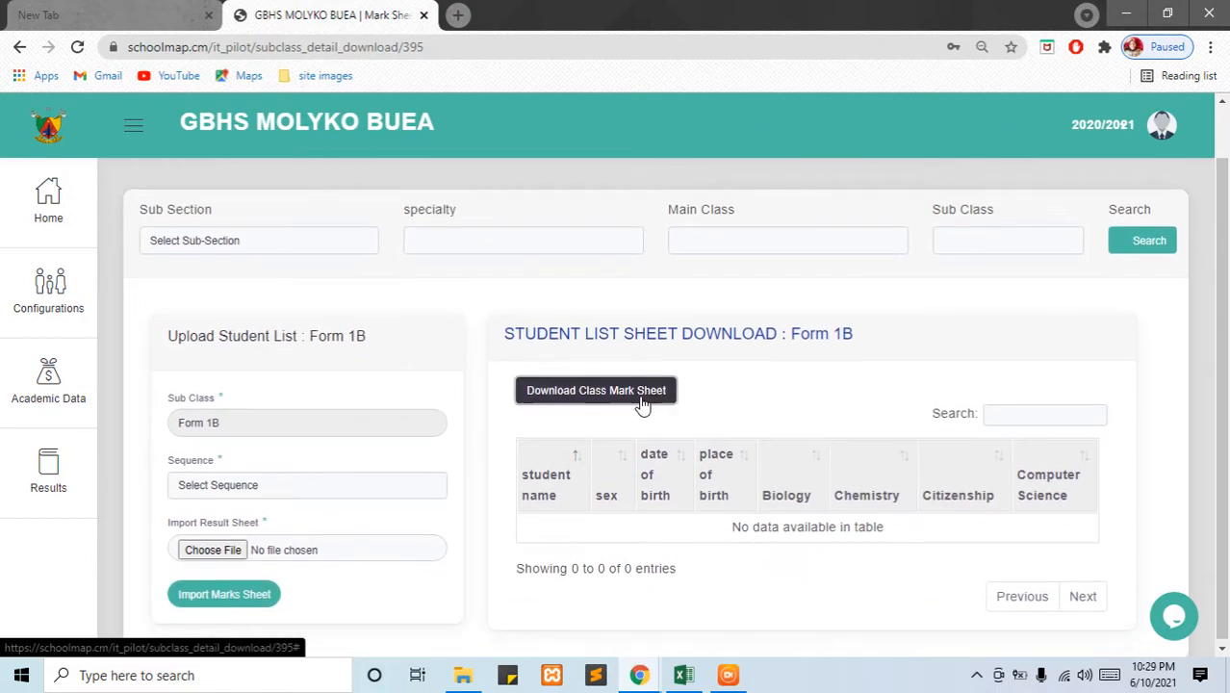
click(642, 404)
scroll(614, 401, up, 1)
scroll(299, 420, down, 2)
scroll(260, 481, up, 2)
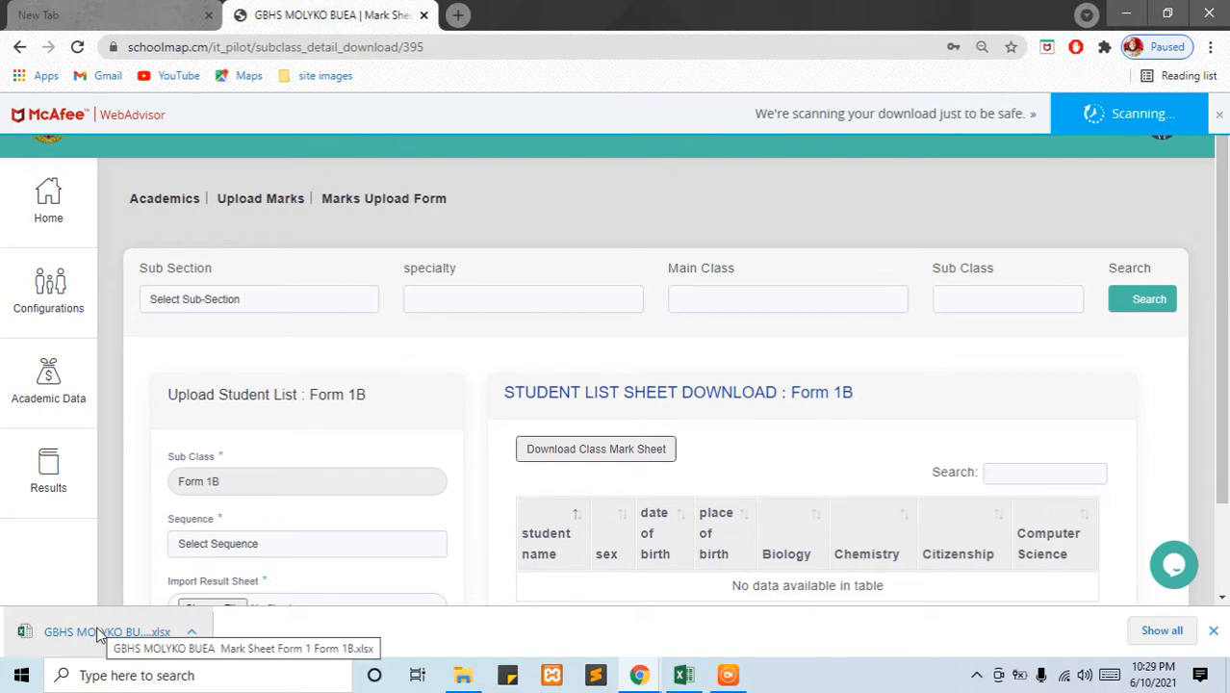
Open the downloaded Form 1B mark sheet in Excel and enable editing
click(99, 632)
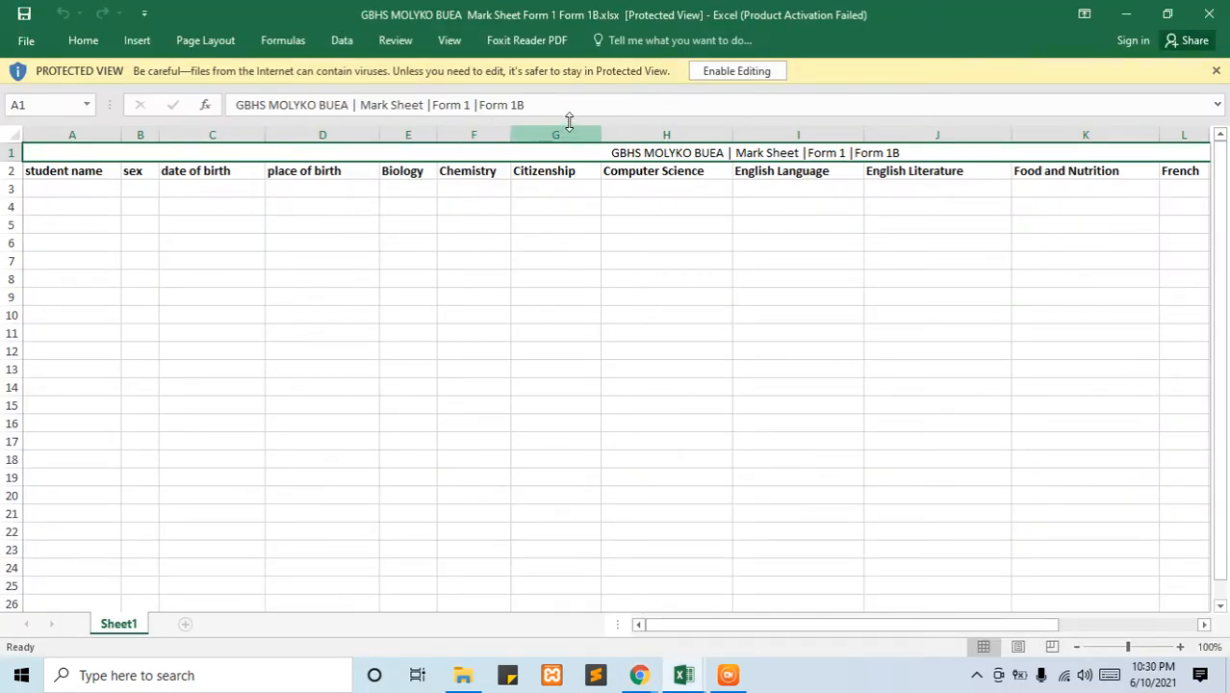
click(724, 73)
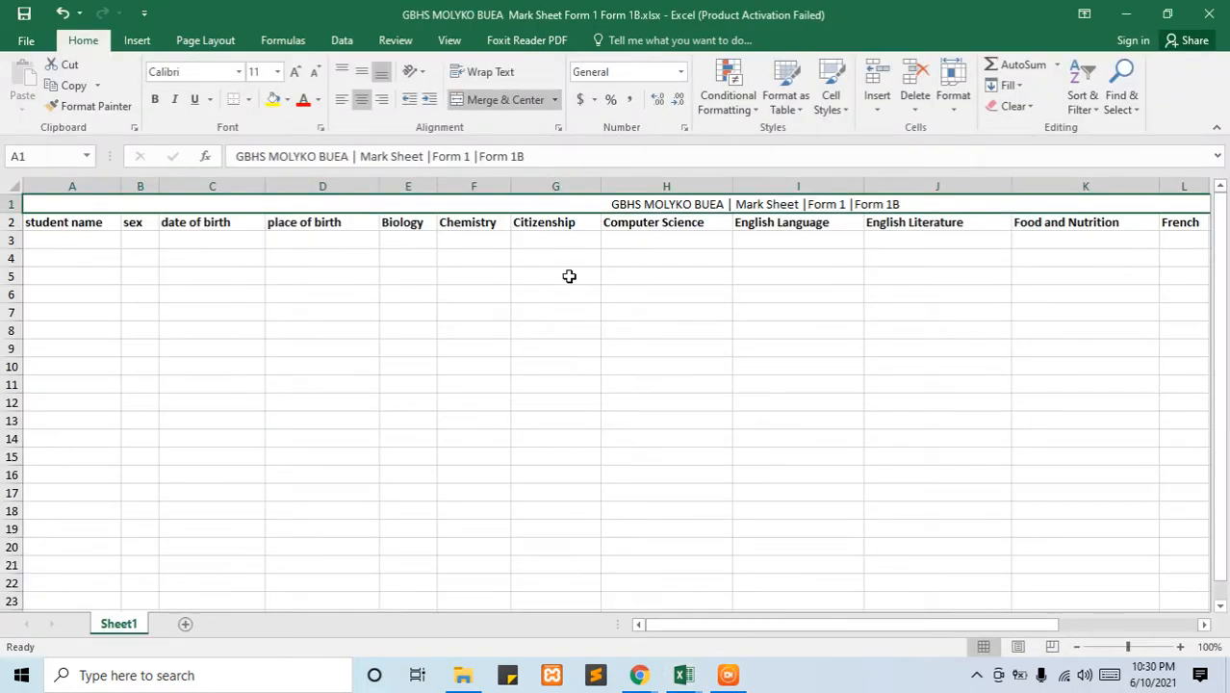
click(569, 276)
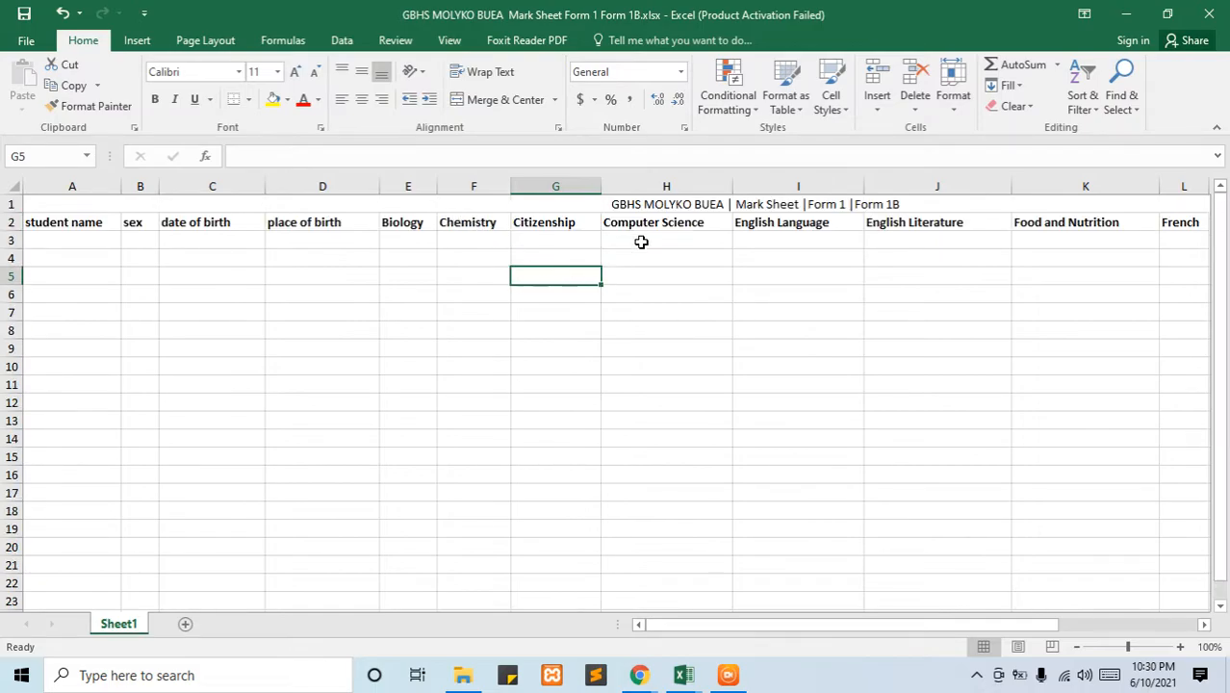
Examine the Form 1B mark sheet's title row and the rows beneath its column headings
click(677, 204)
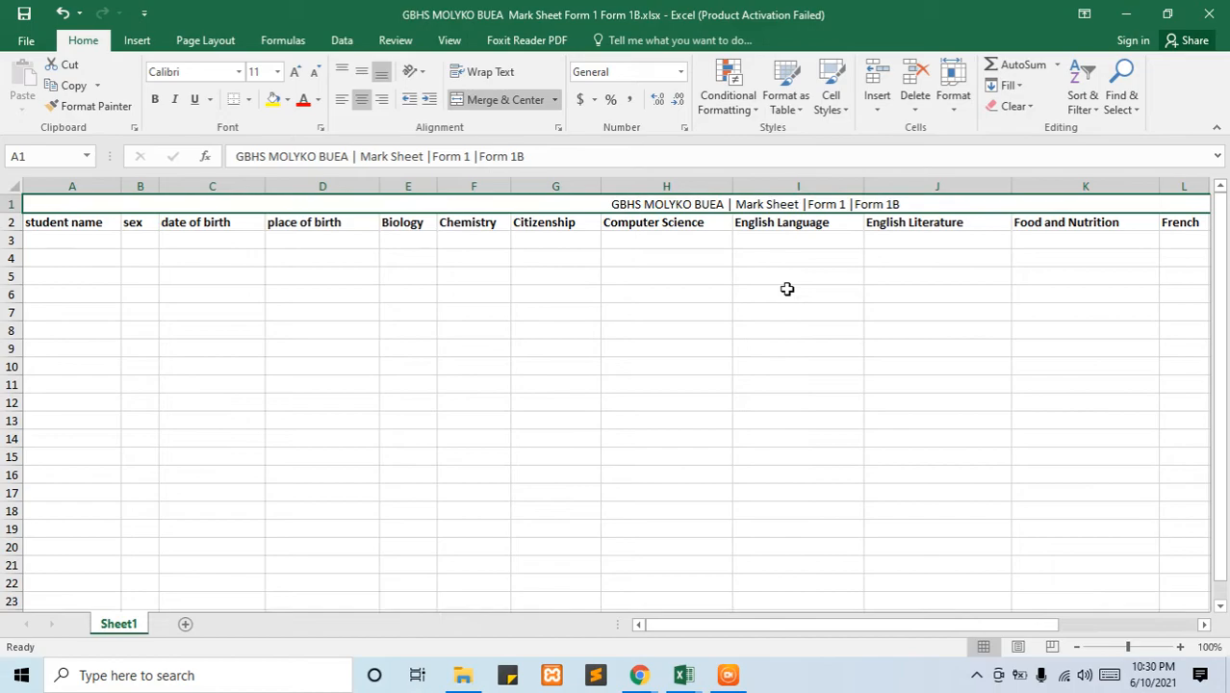
scroll(828, 241, down, 3)
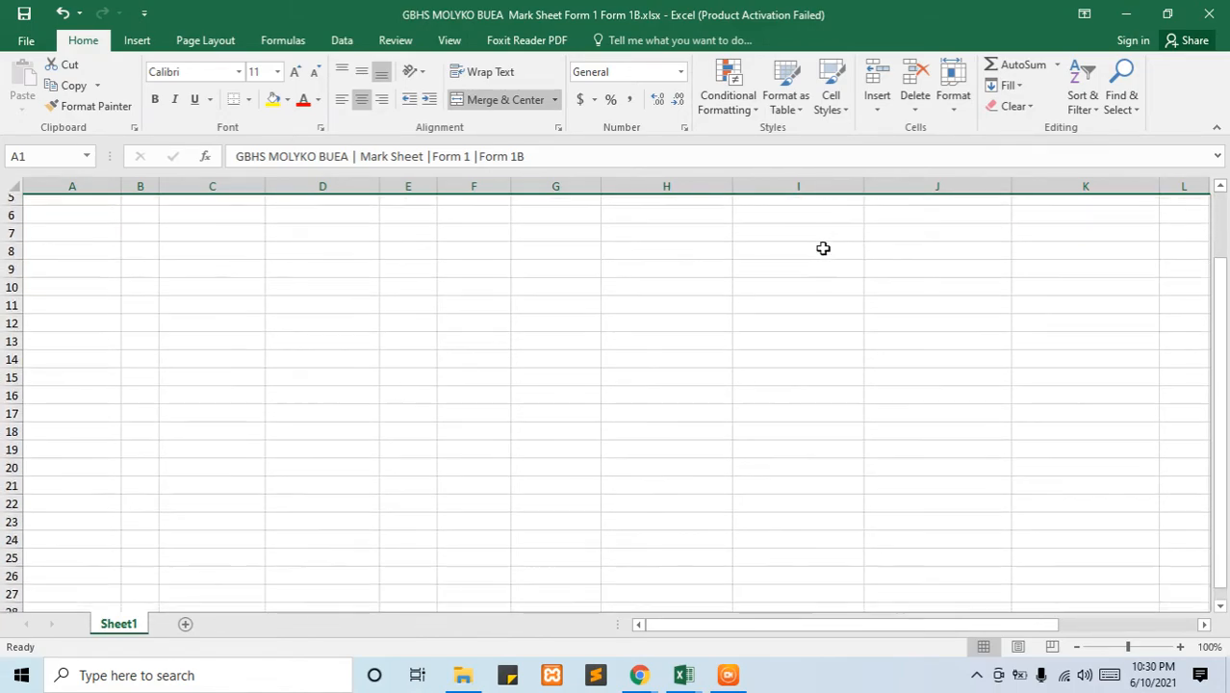
scroll(830, 275, up, 3)
scroll(838, 270, down, 1)
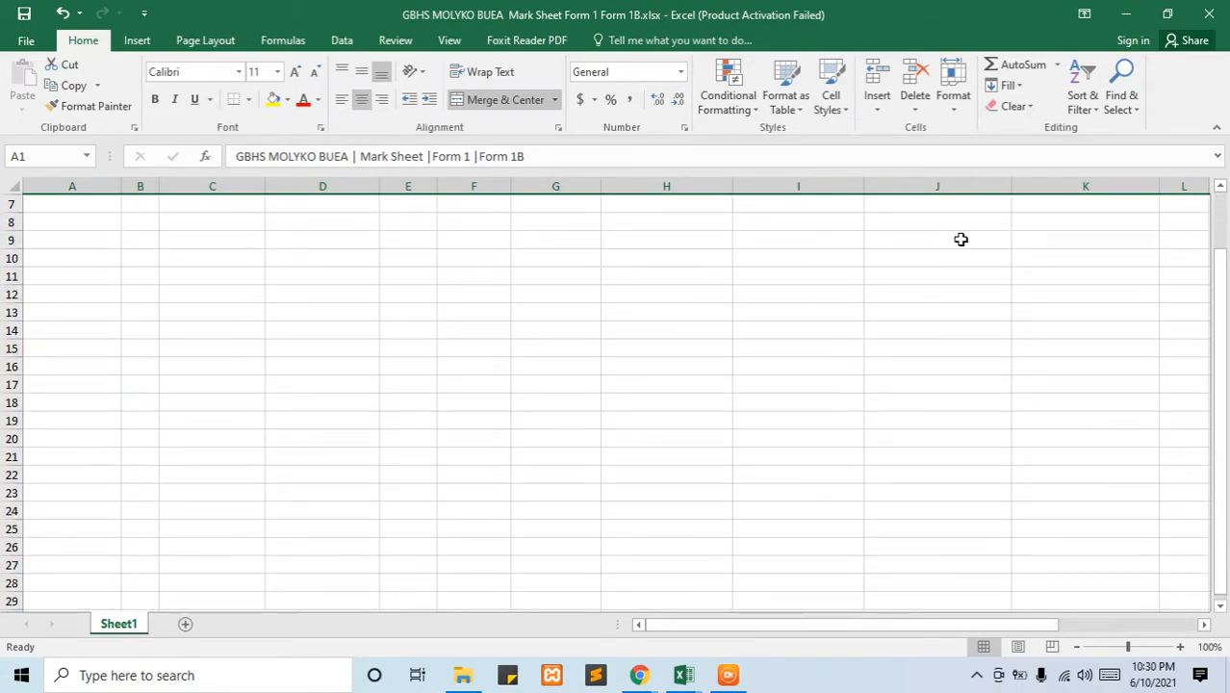
scroll(1039, 285, down, 2)
scroll(793, 293, down, 1)
scroll(793, 292, up, 1)
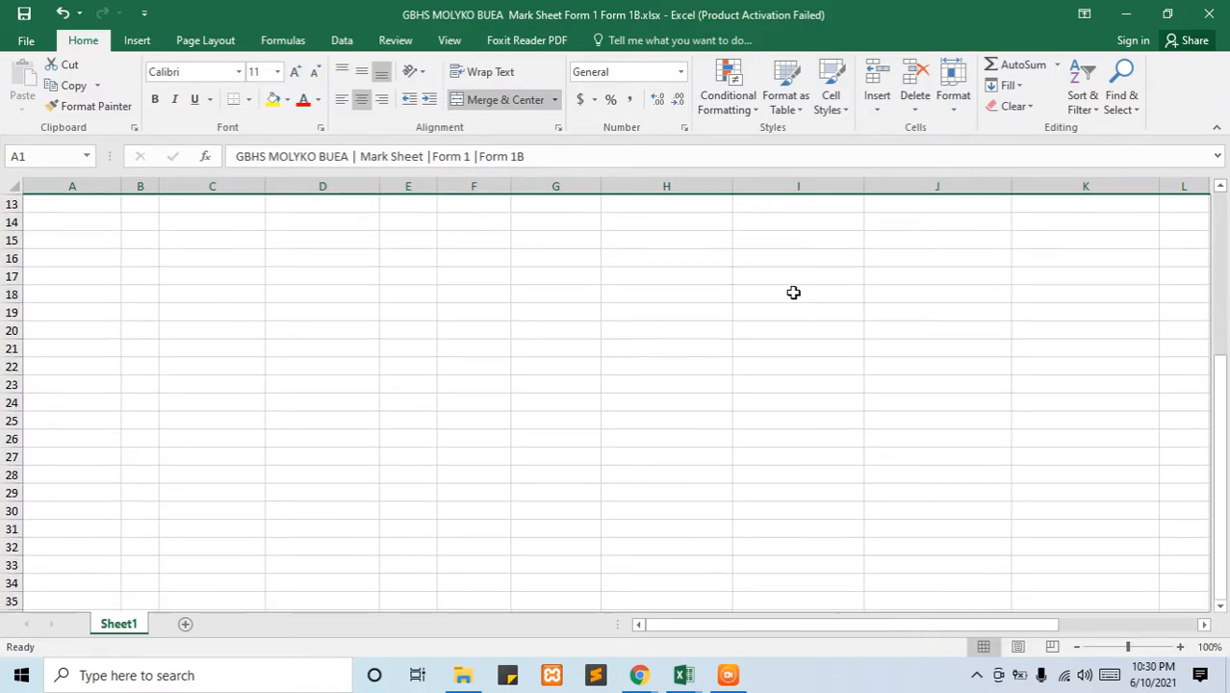
scroll(790, 294, up, 3)
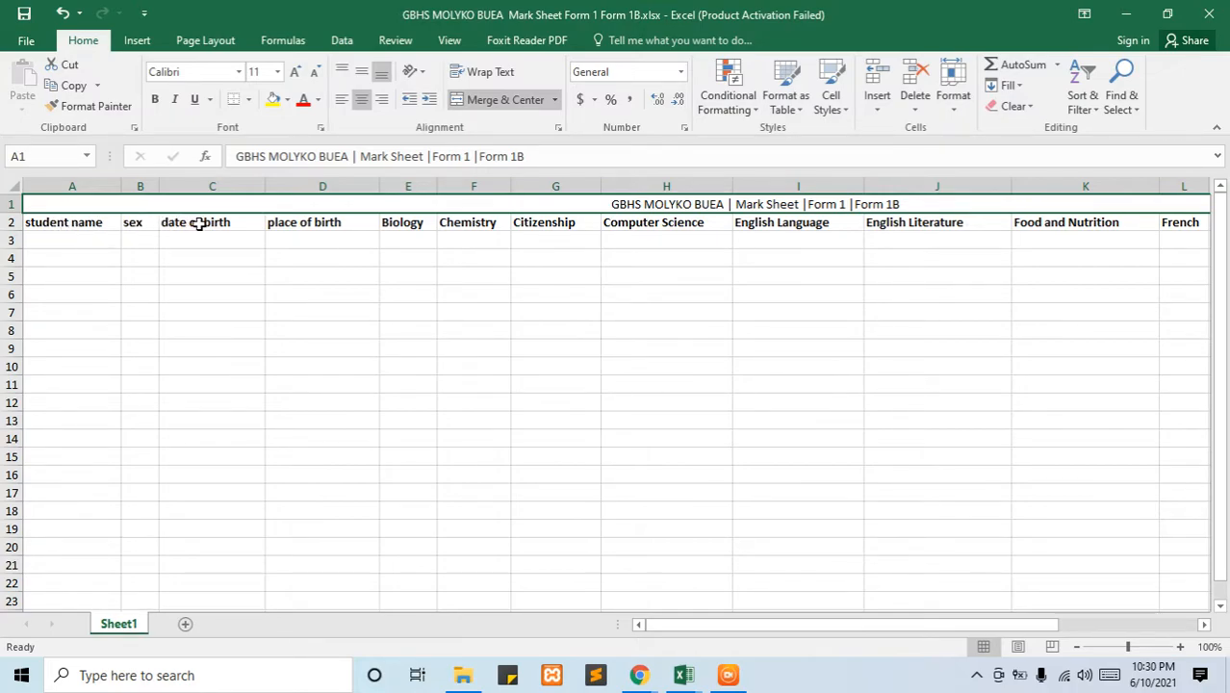
Examine the mark sheet's subject columns from Biology to Physics and check where the headings end
click(403, 246)
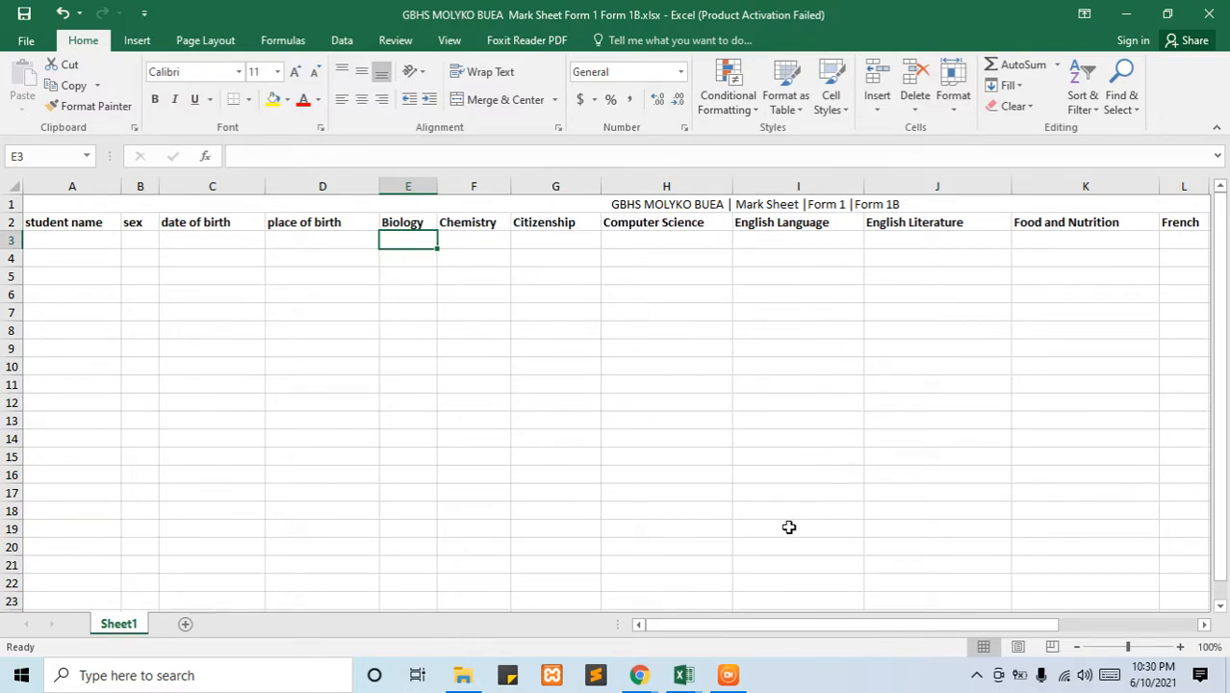
mouse_move(756, 624)
mouse_down()
mouse_move(920, 645)
mouse_move(684, 633)
mouse_move(874, 631)
mouse_up()
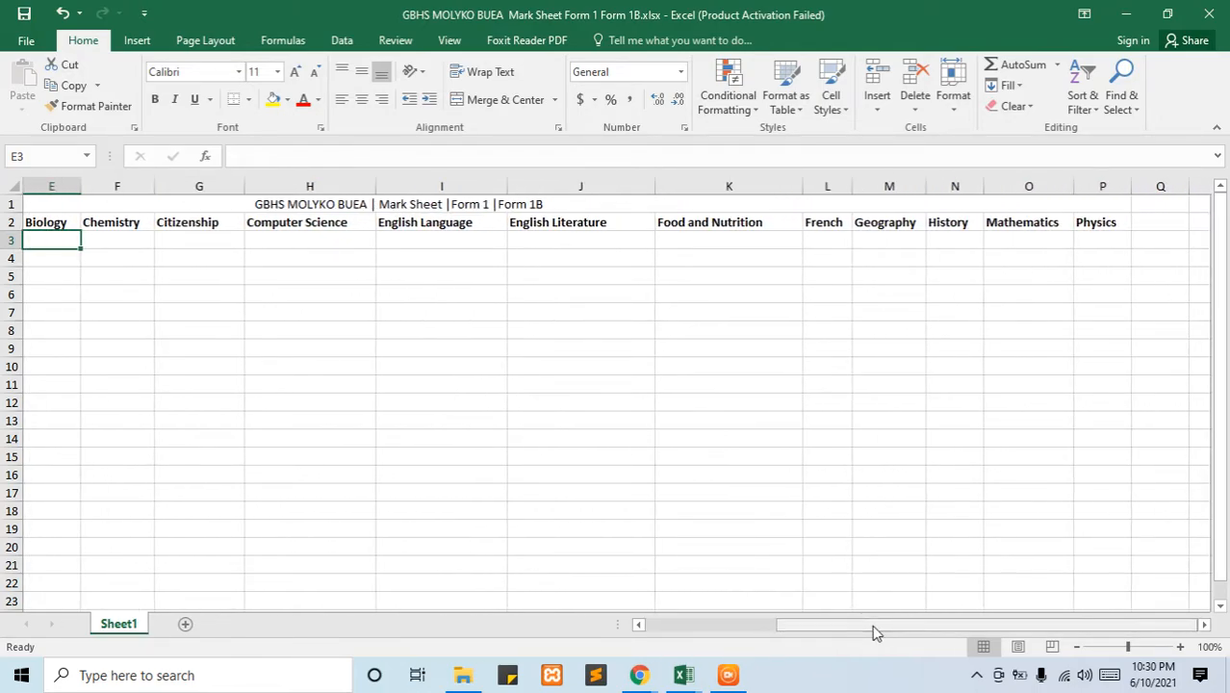
drag(873, 630, 703, 635)
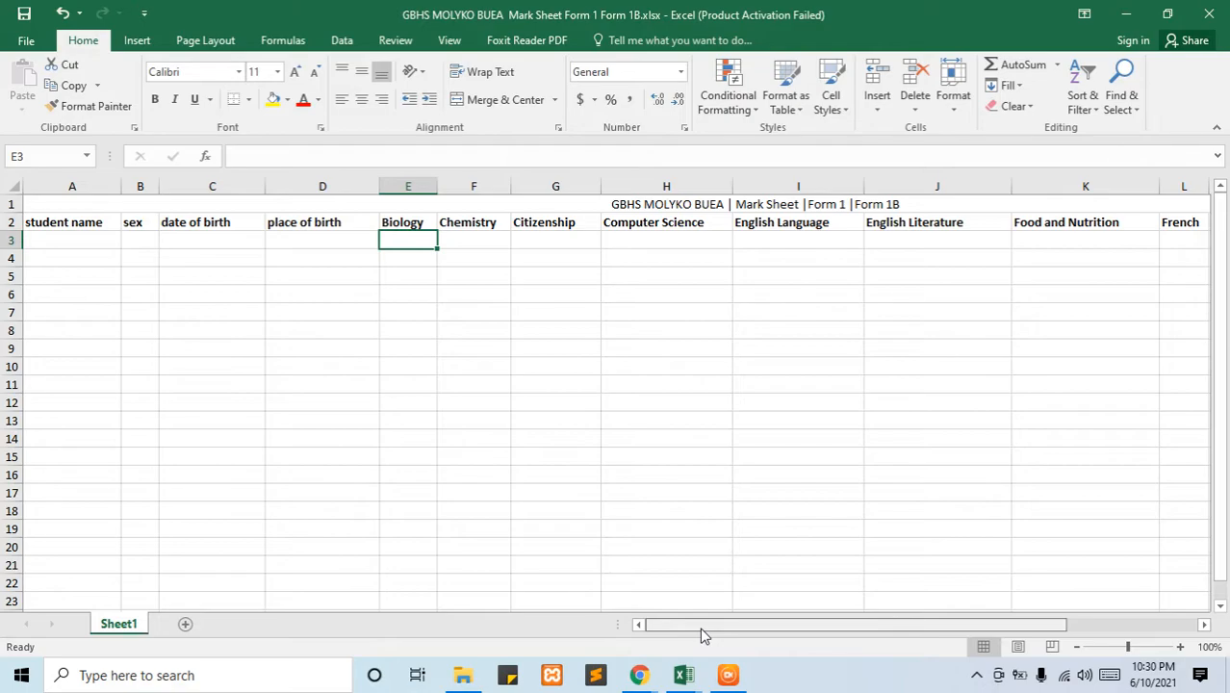
drag(892, 626, 1165, 452)
drag(1187, 324, 1143, 628)
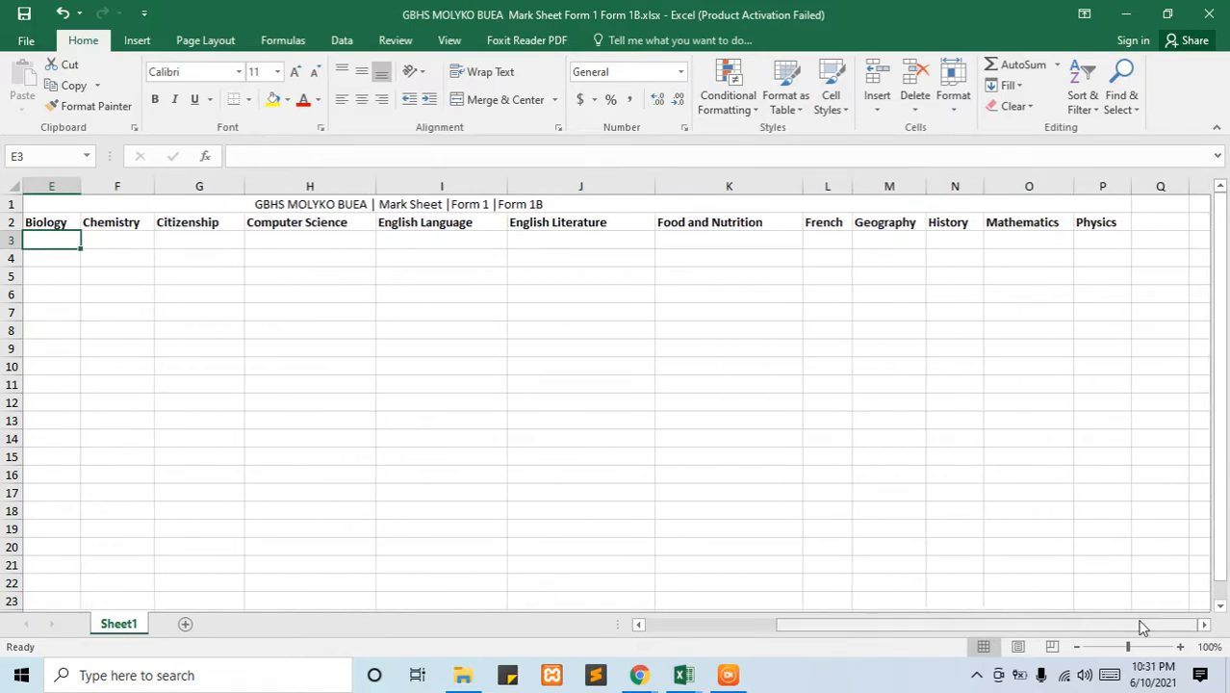
click(1142, 221)
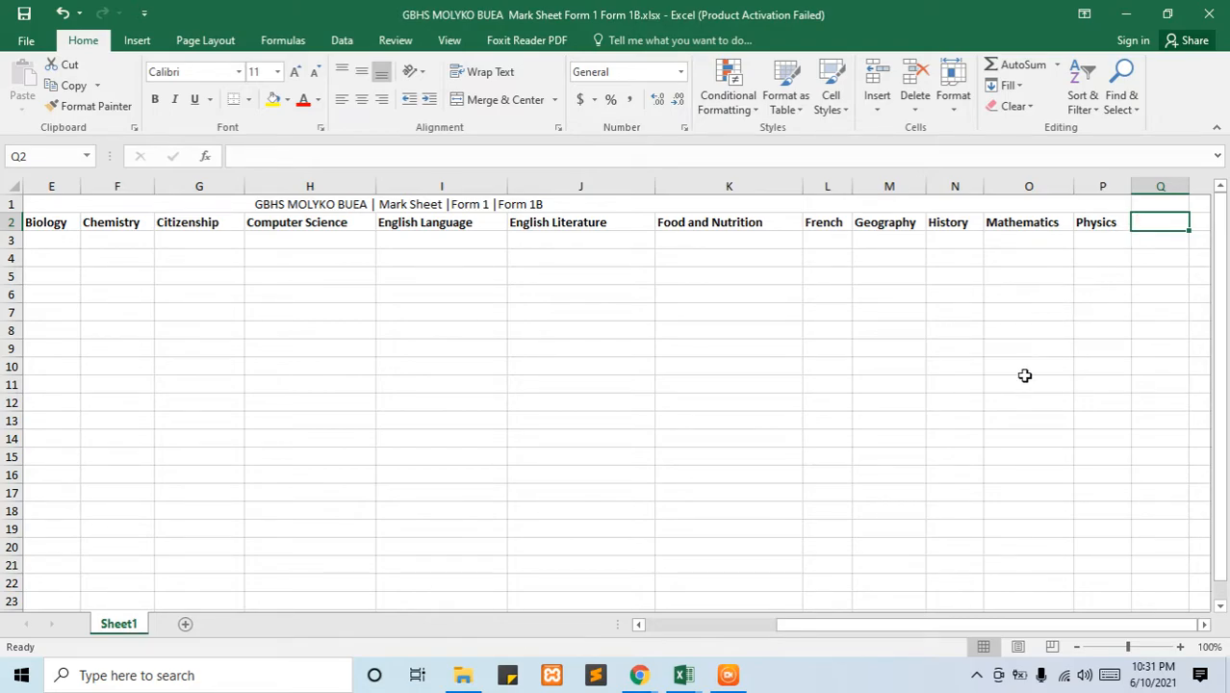
drag(876, 628, 741, 622)
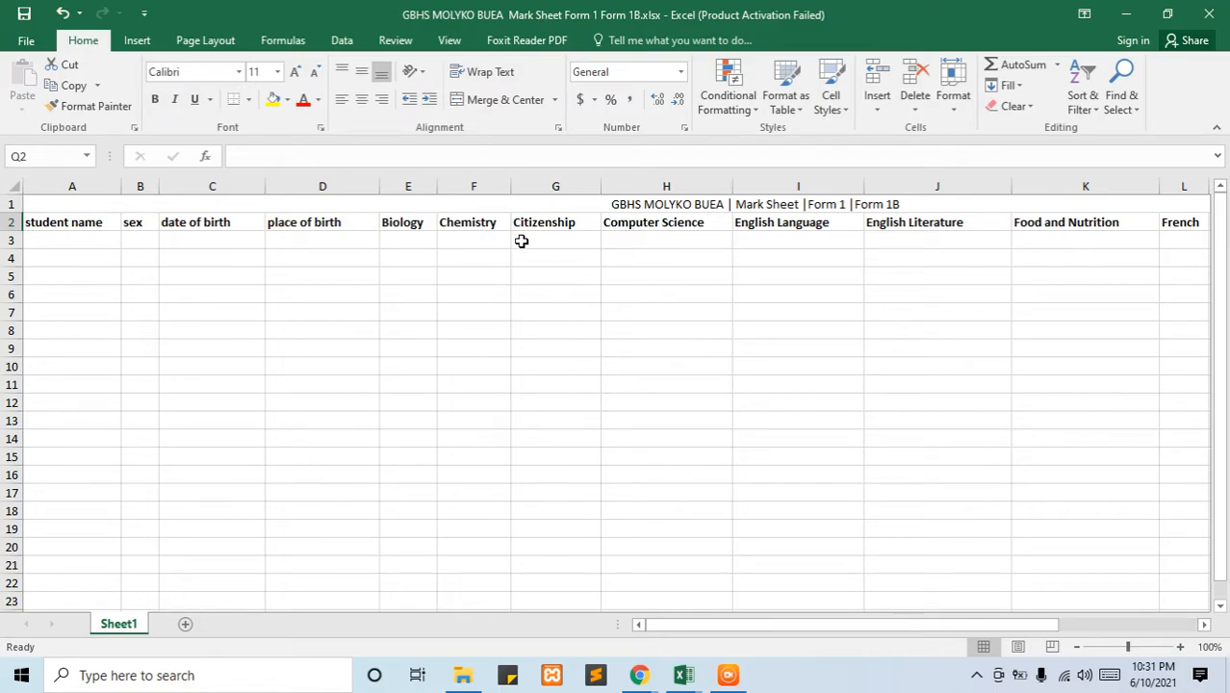
Select the first student name cell, A3, and switch to the Form 1A 2nd Sequence mark sheet workbook
click(53, 241)
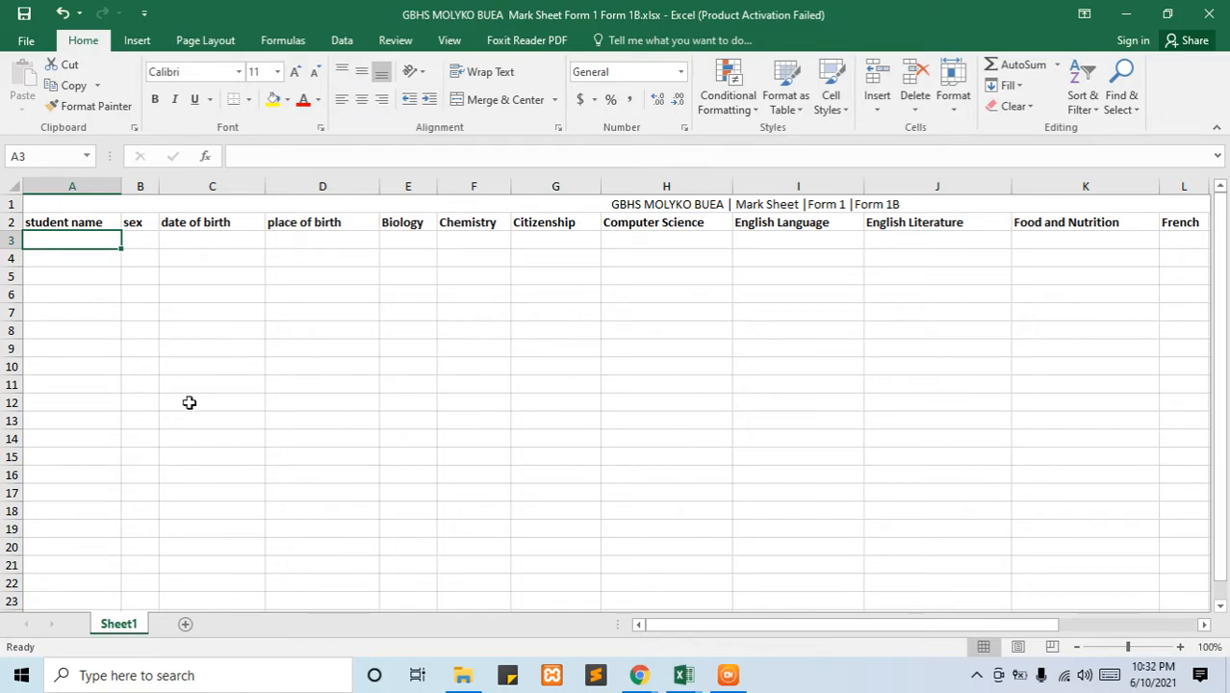
key(alt+Tab)
key(Tab)
key(Tab)
key(Tab)
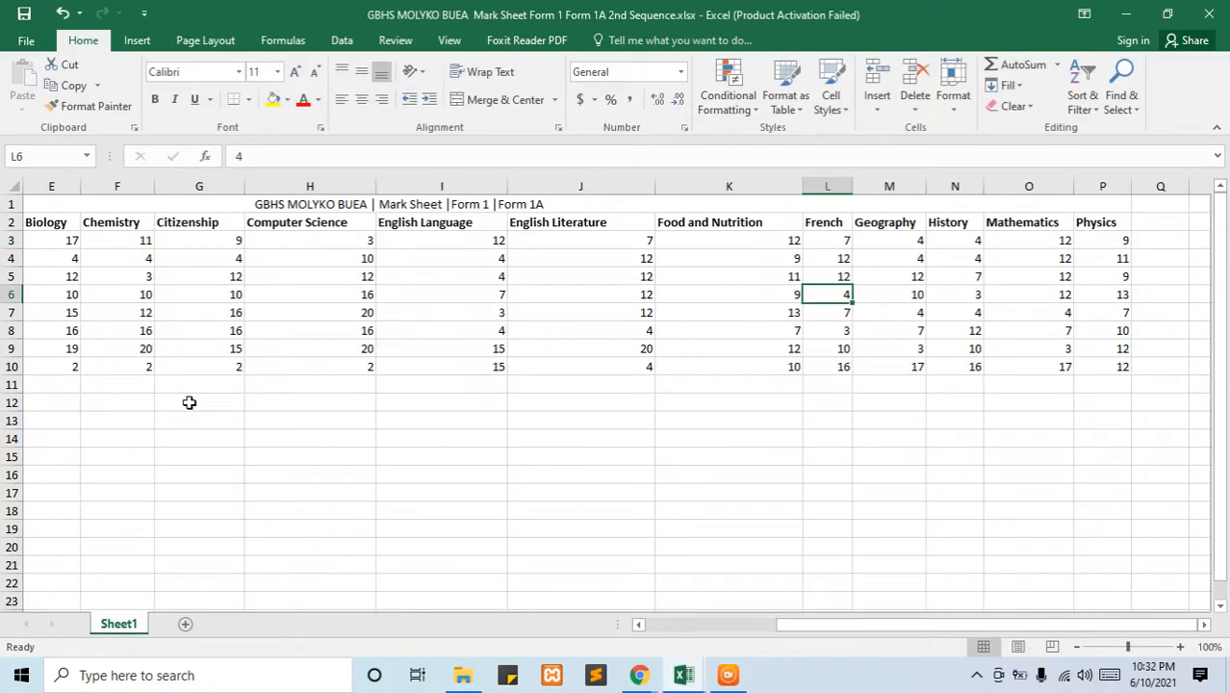
Copy the subject marks in E3:P10 of the Form 1A sheet and switch to the Form 1B workbook
click(47, 239)
drag(47, 240, 1101, 366)
key(ctrl+c)
key(alt+Tab)
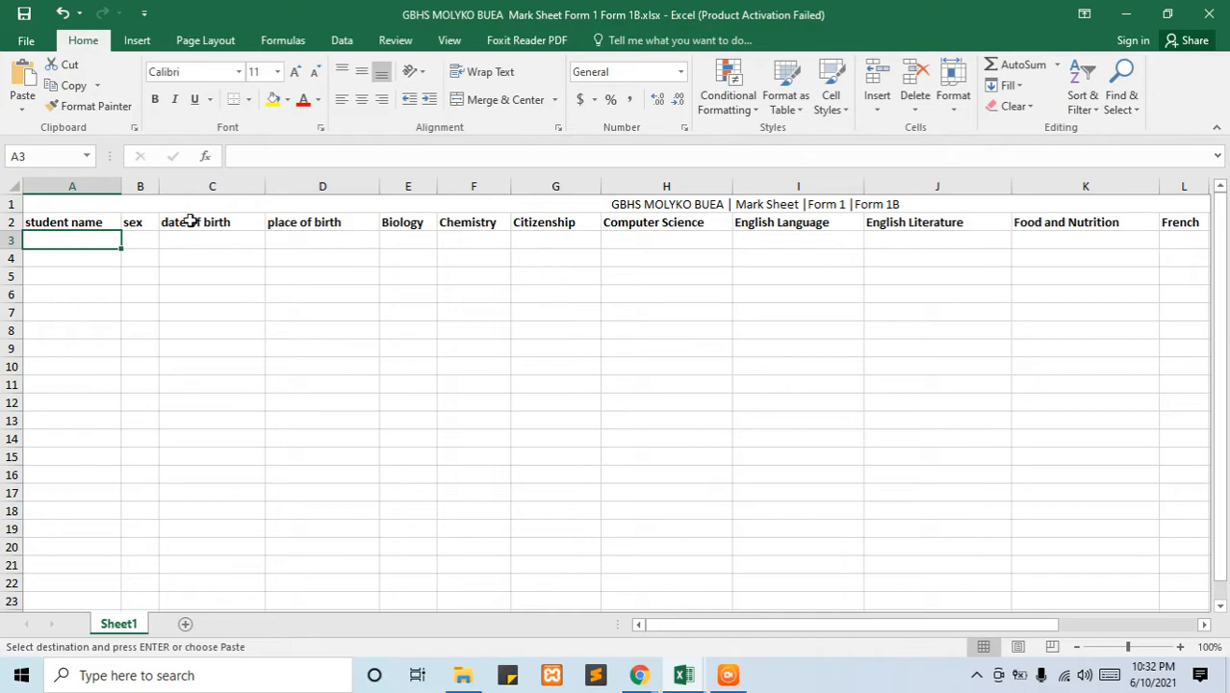
mouse_move(122, 248)
mouse_down()
mouse_move(496, 306)
mouse_move(1038, 345)
mouse_move(1184, 342)
mouse_move(1217, 330)
mouse_move(1108, 331)
mouse_move(1095, 379)
mouse_move(1129, 398)
mouse_up()
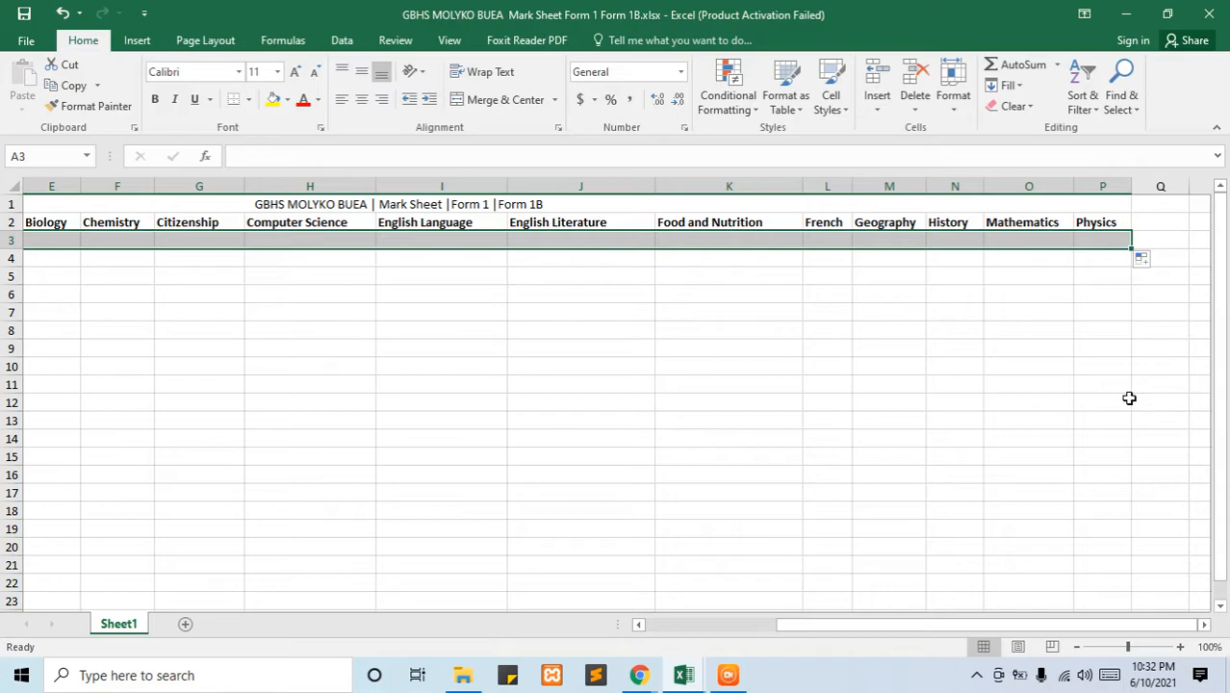
drag(1130, 248, 1107, 430)
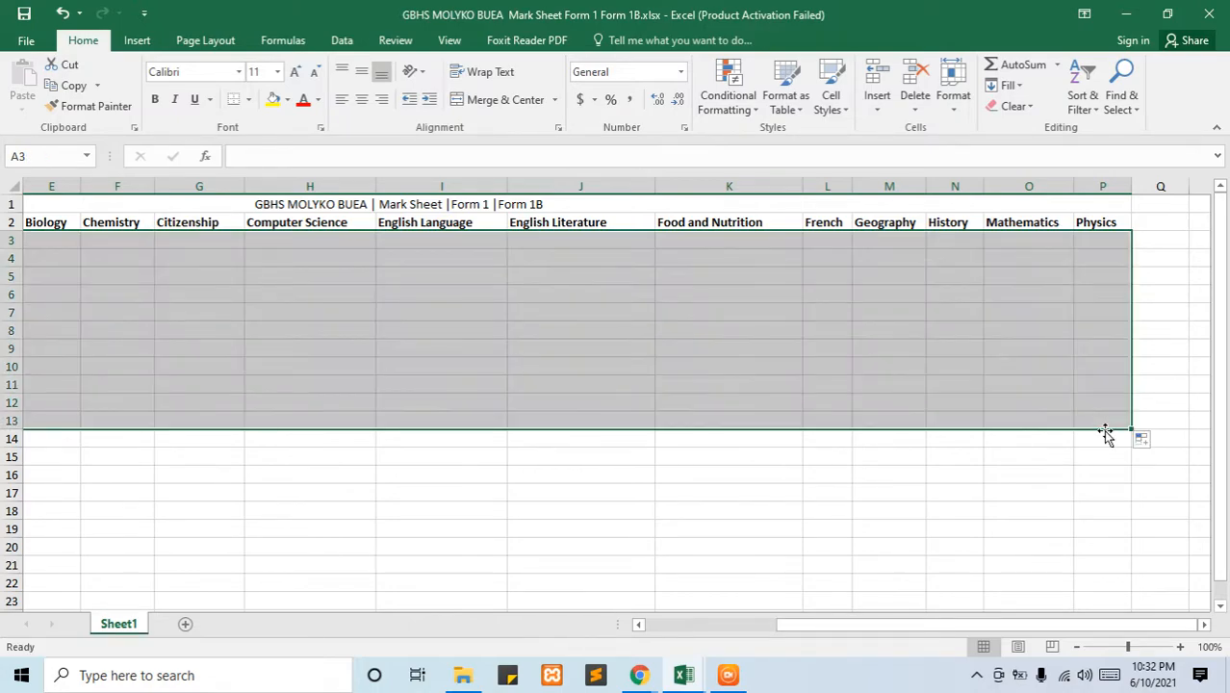
right_click(709, 292)
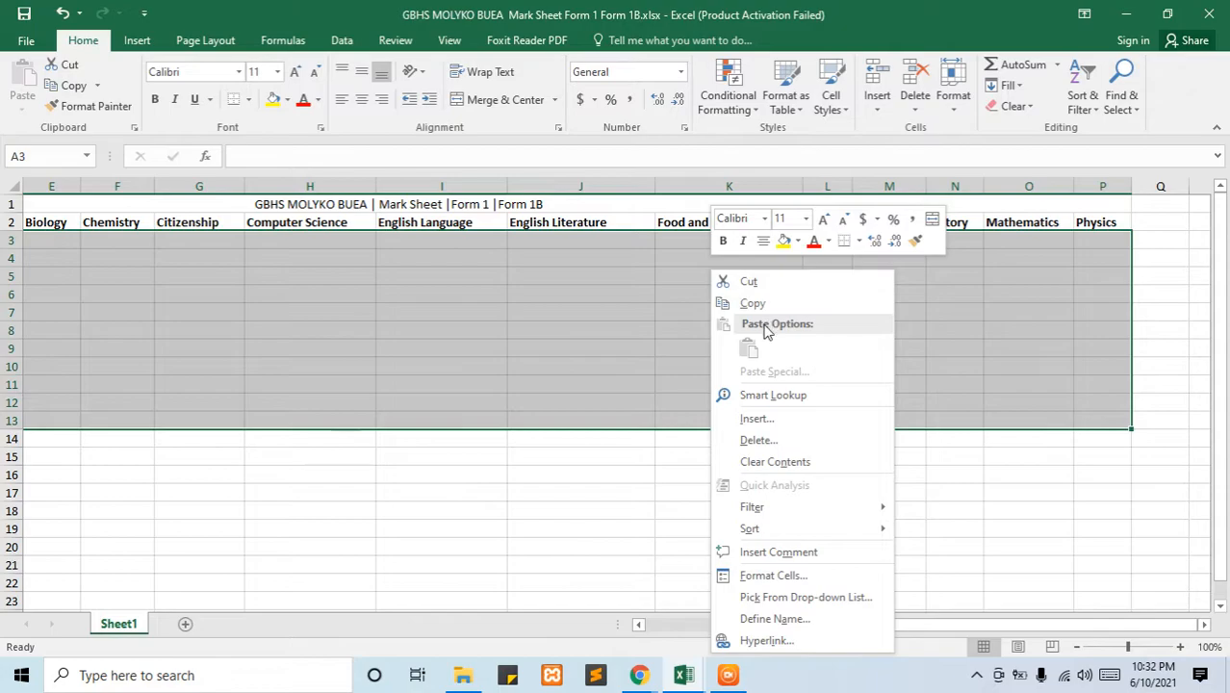
click(752, 303)
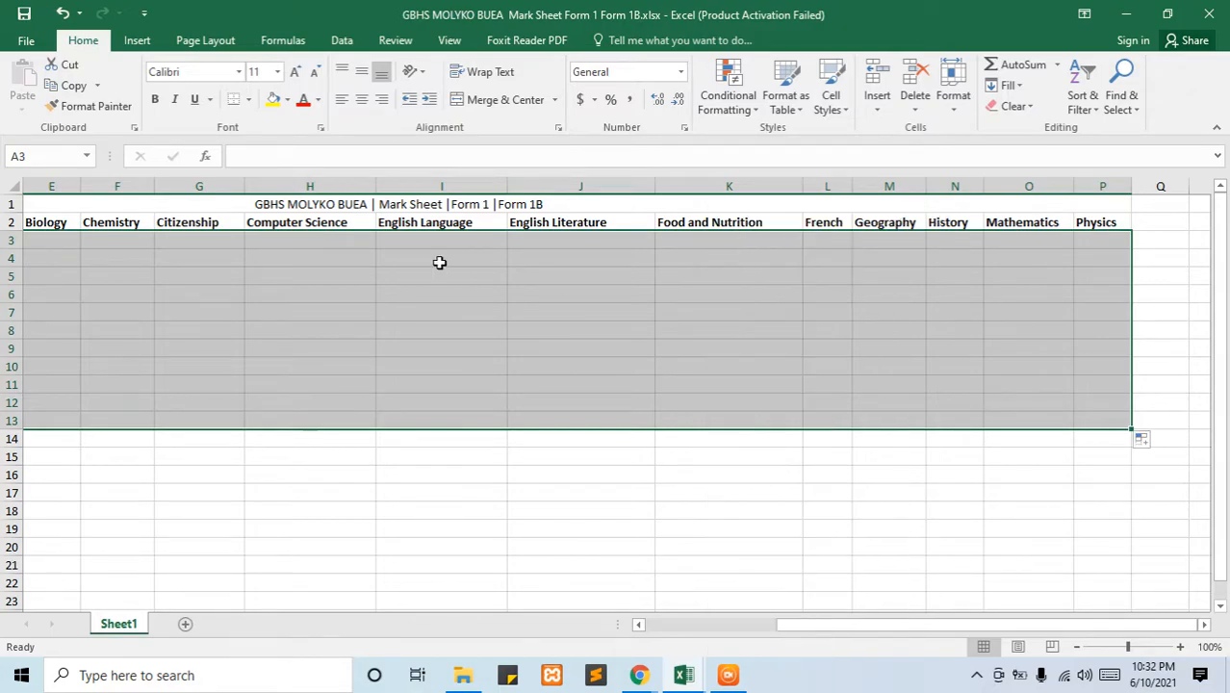
click(253, 291)
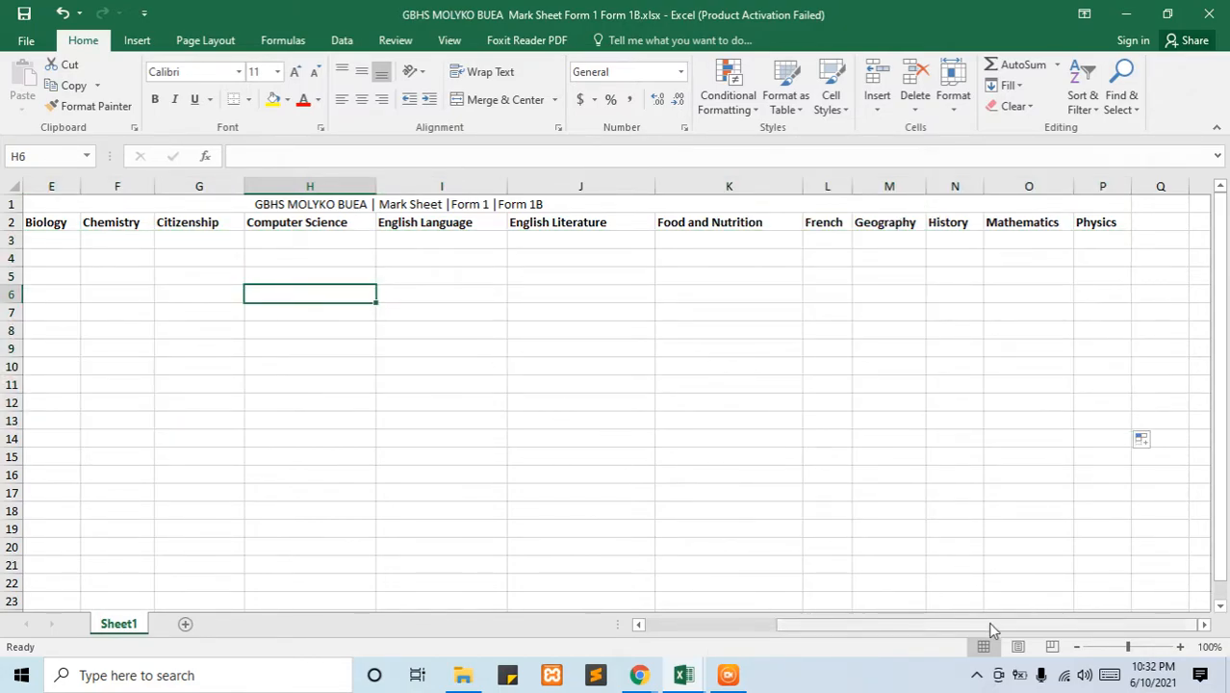
drag(987, 621, 601, 591)
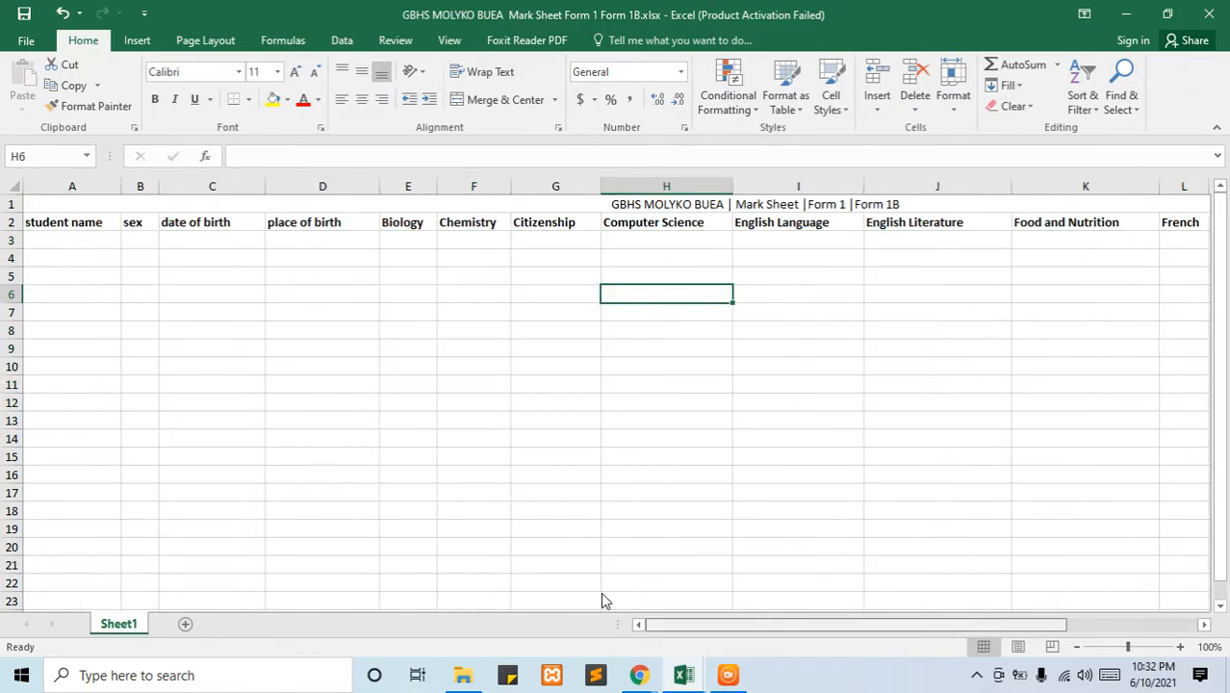
click(37, 240)
right_click(38, 239)
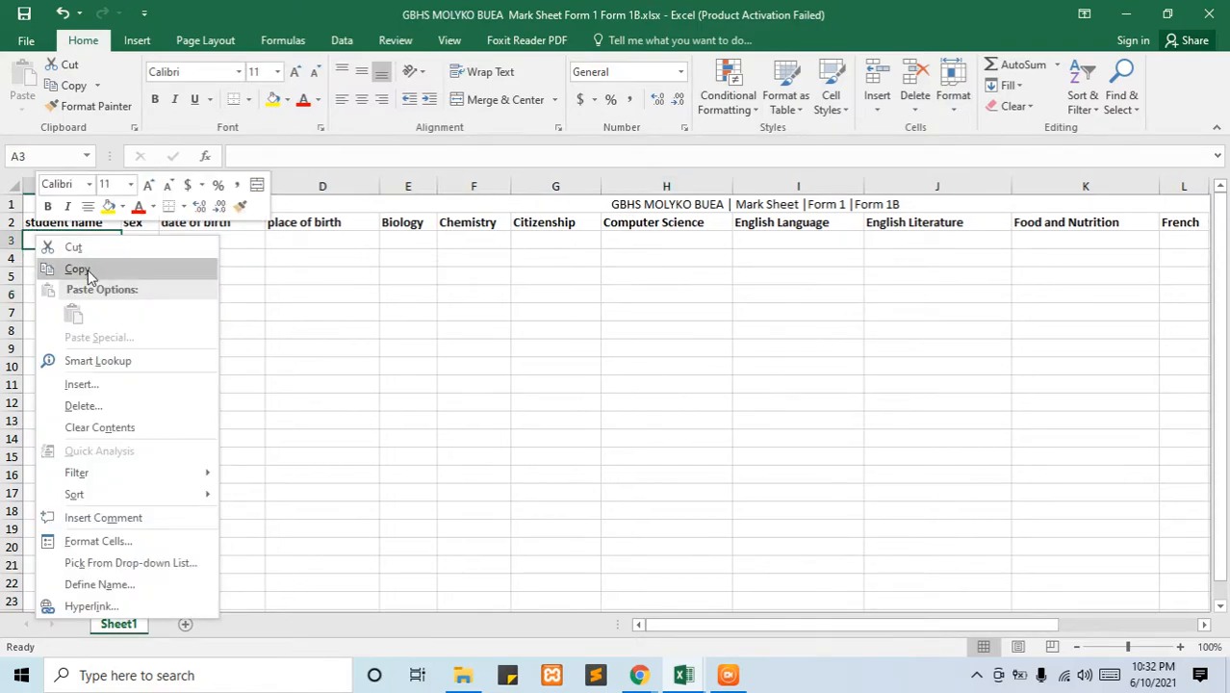
key(Escape)
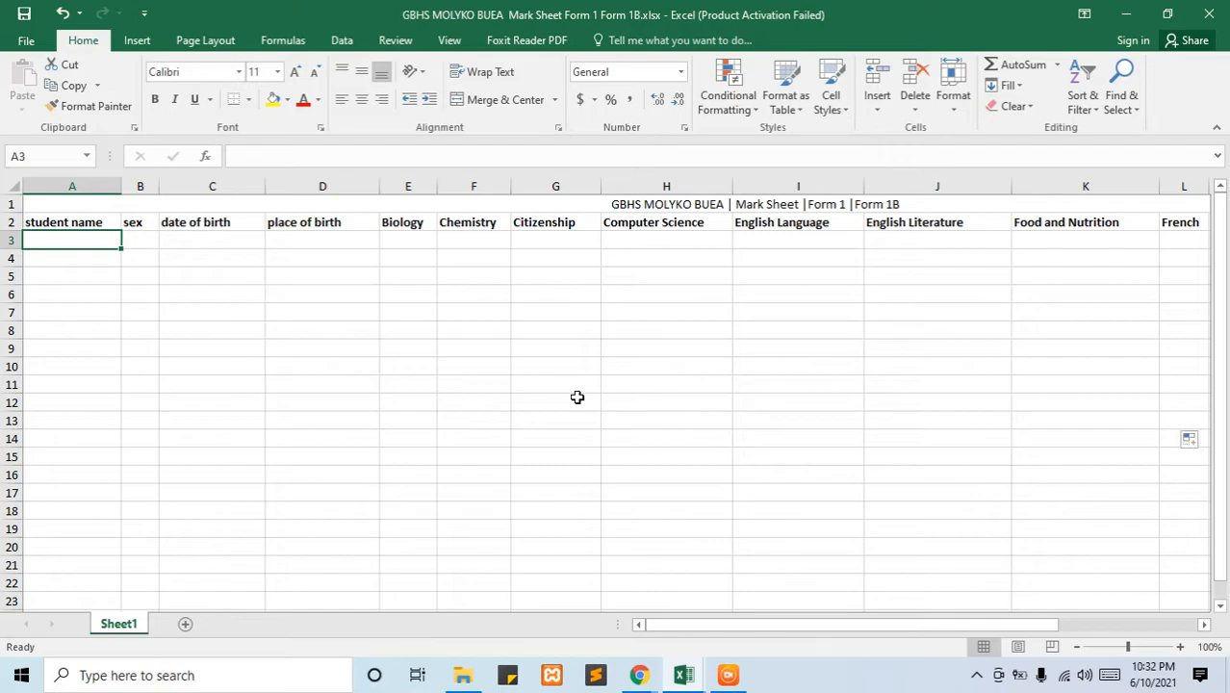
Copy the selected Form 1A marks again and return to cell A3 of the Form 1B sheet
key(alt+Tab)
right_click(367, 250)
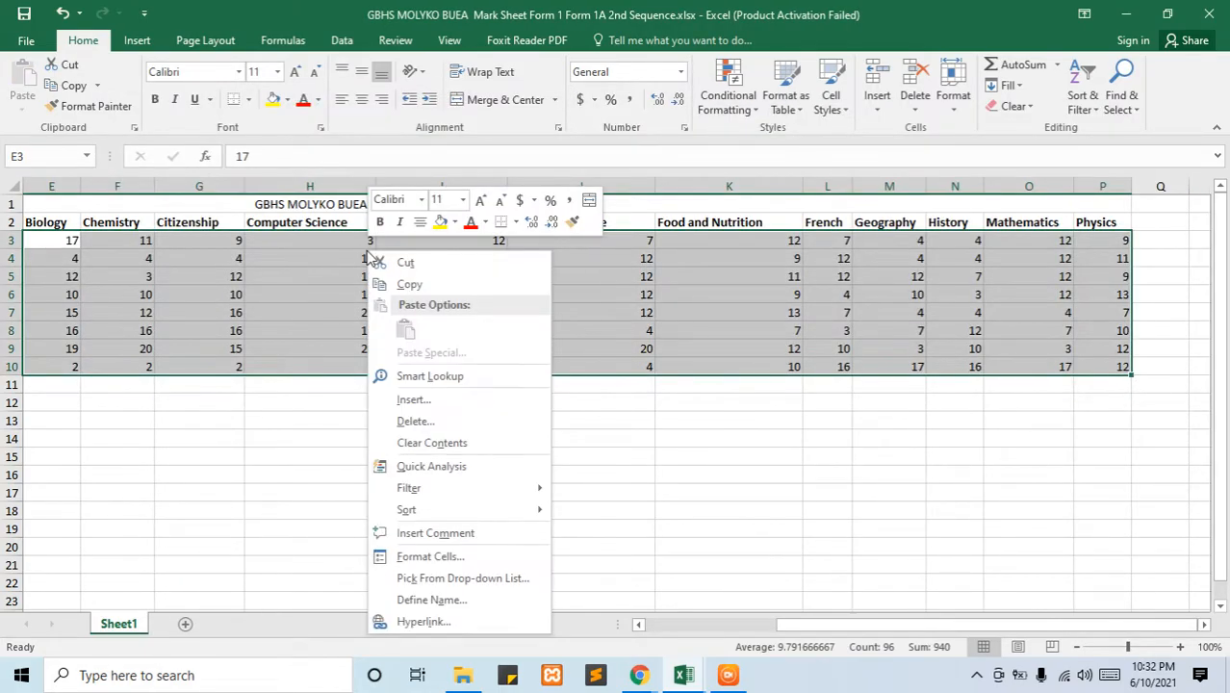
click(416, 286)
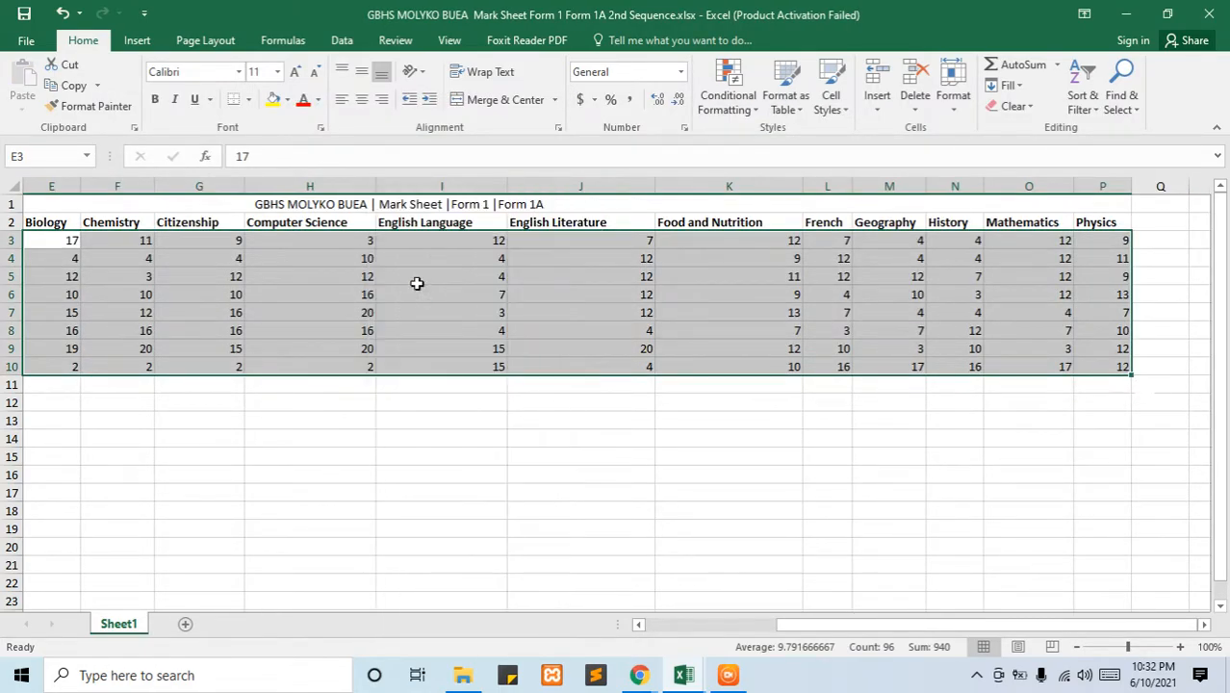
key(alt+Tab)
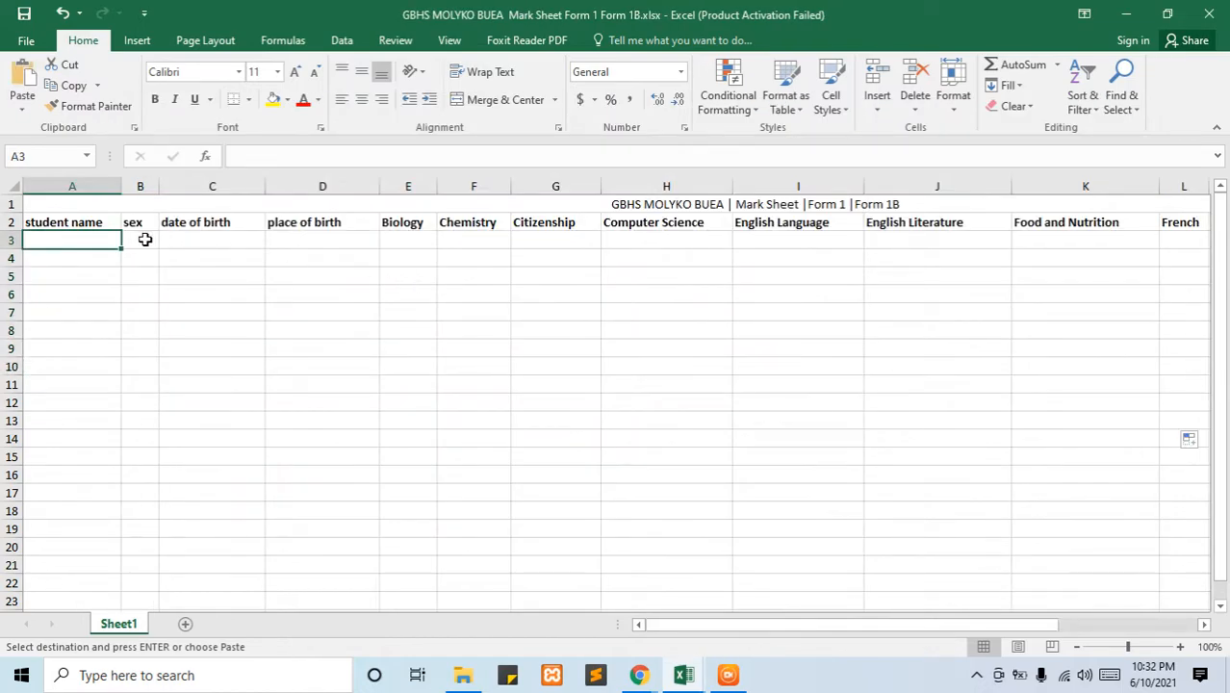
right_click(96, 240)
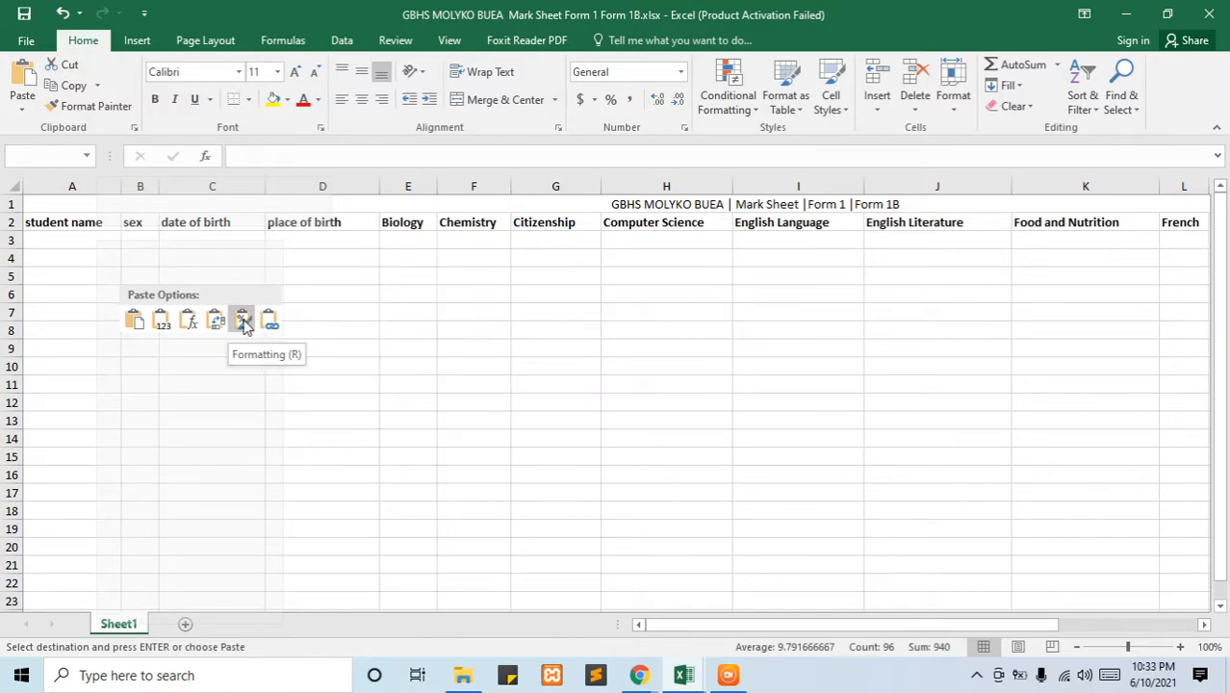
click(337, 366)
drag(125, 247, 1117, 439)
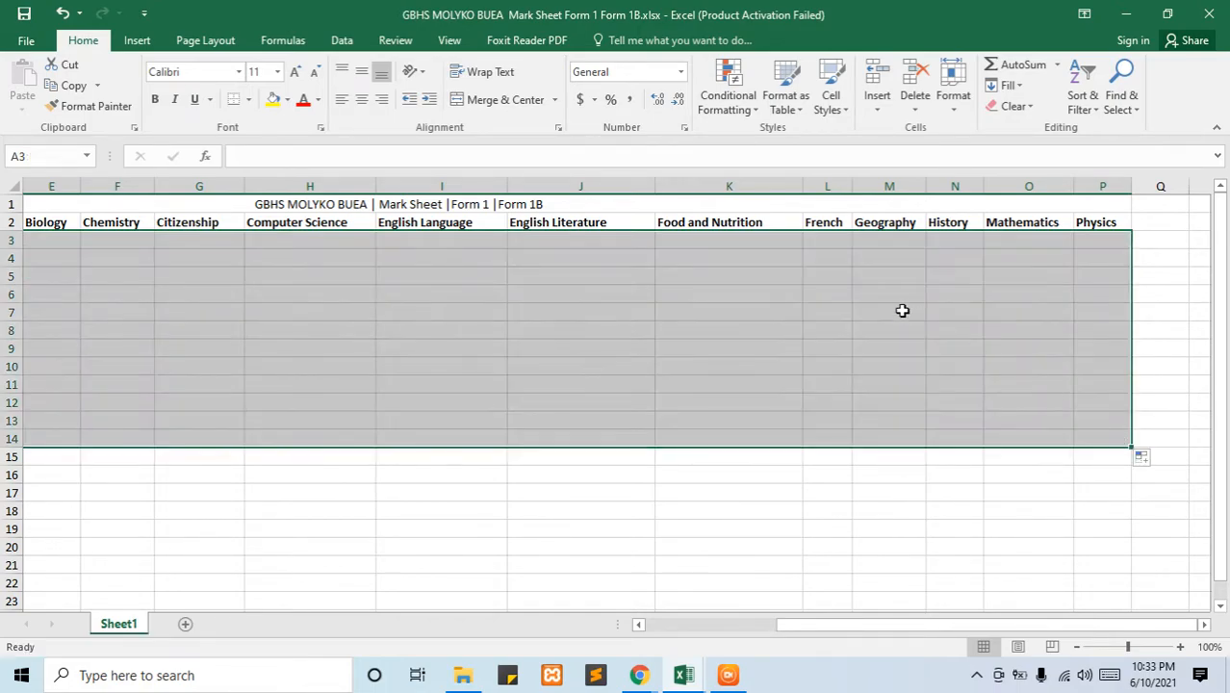
right_click(556, 273)
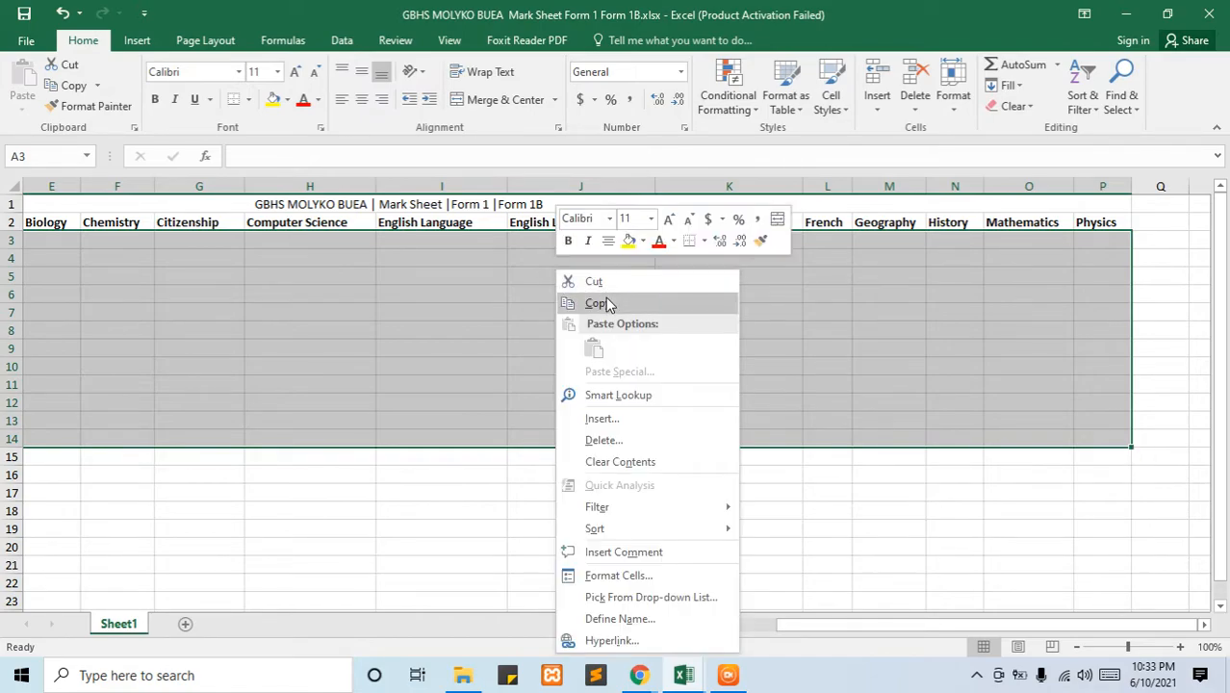
key(Escape)
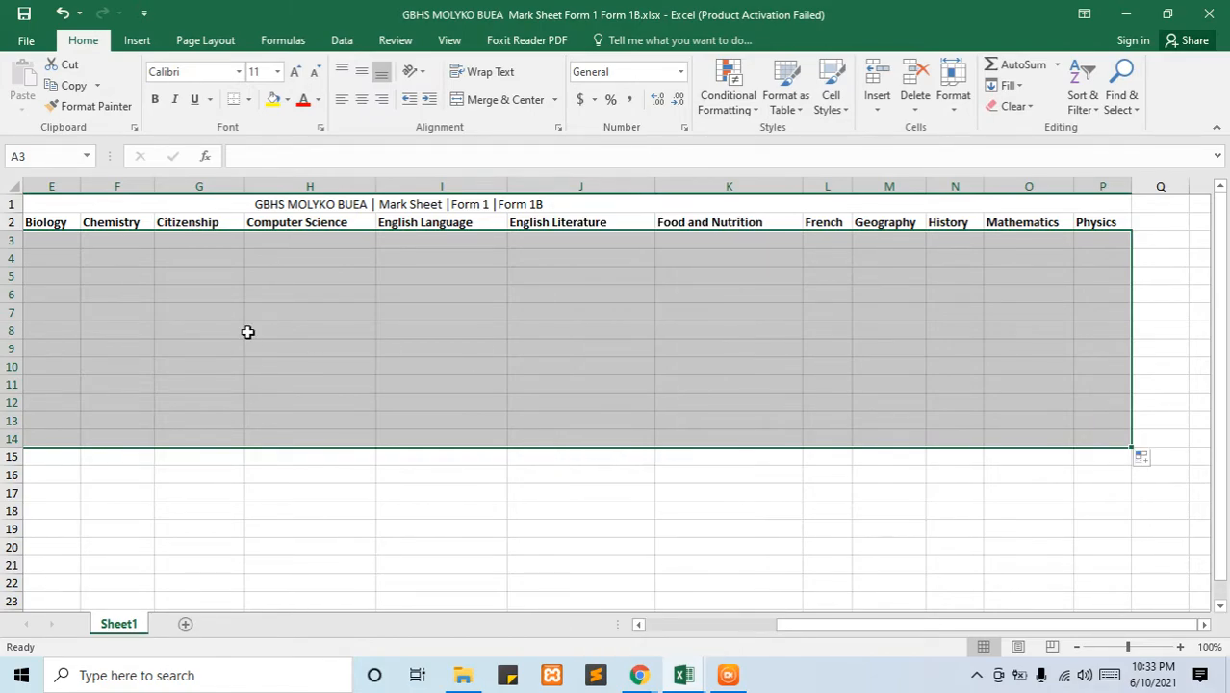
click(326, 293)
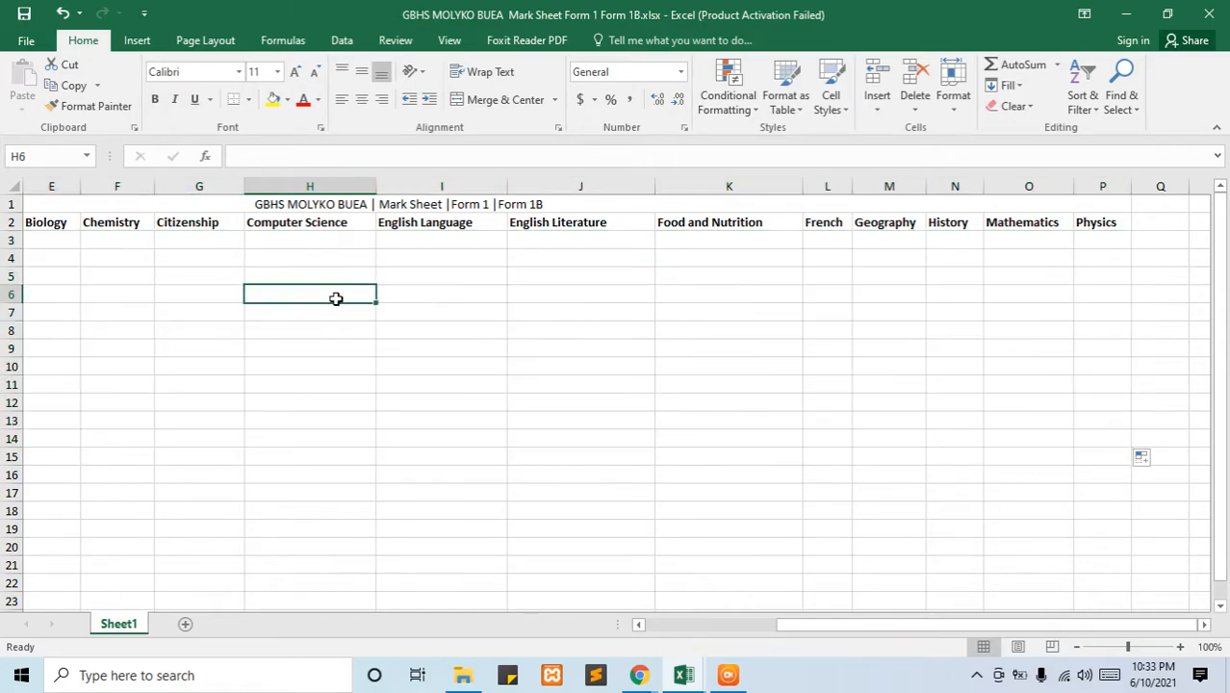
drag(797, 622, 563, 619)
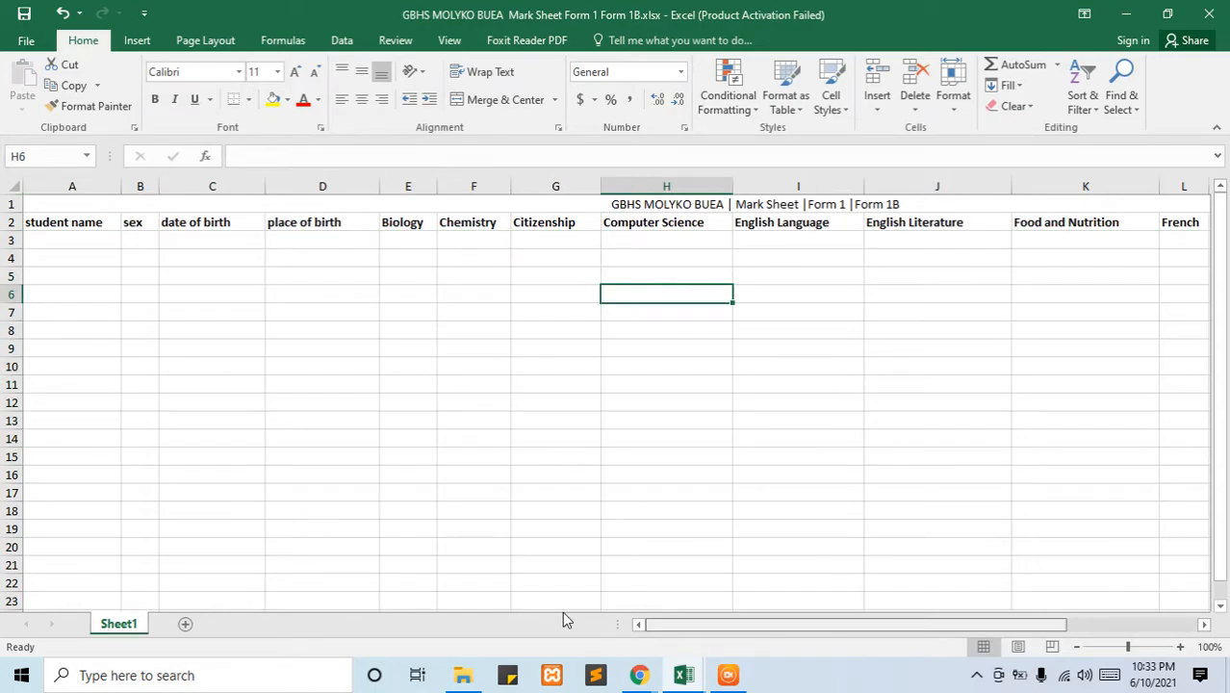
right_click(39, 245)
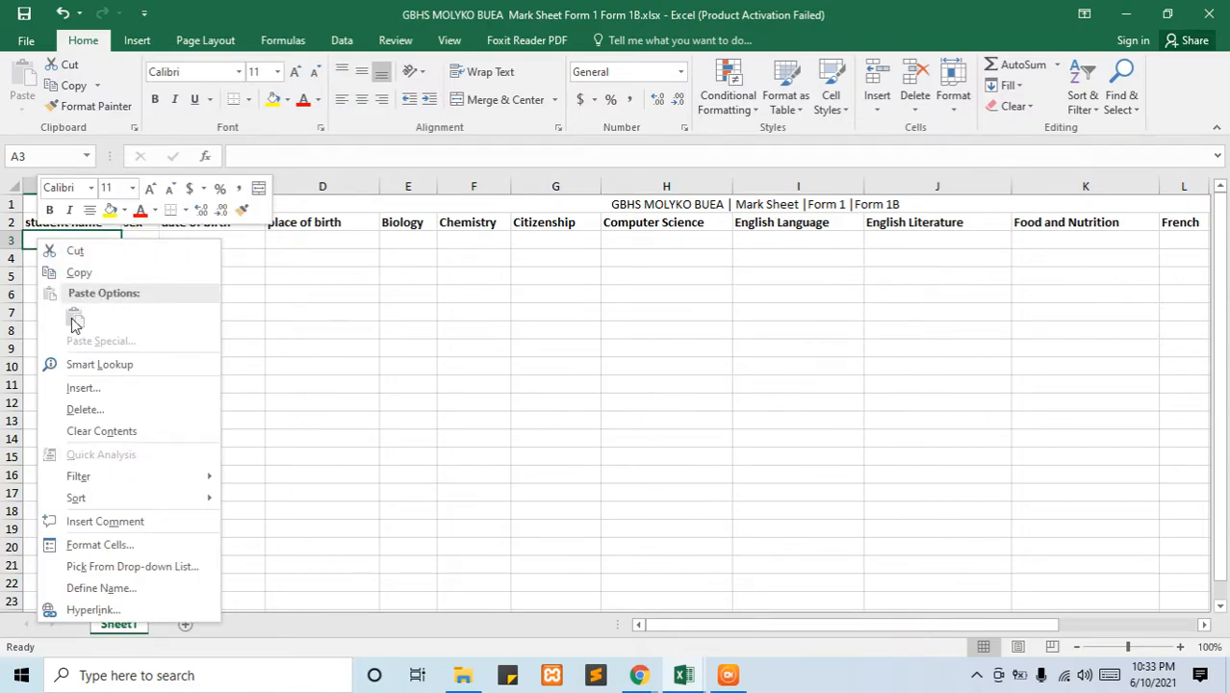
Copy the selected marks from the Form 1A workbook and paste them into the Form 1B sheet starting at cell A3
key(alt+Tab)
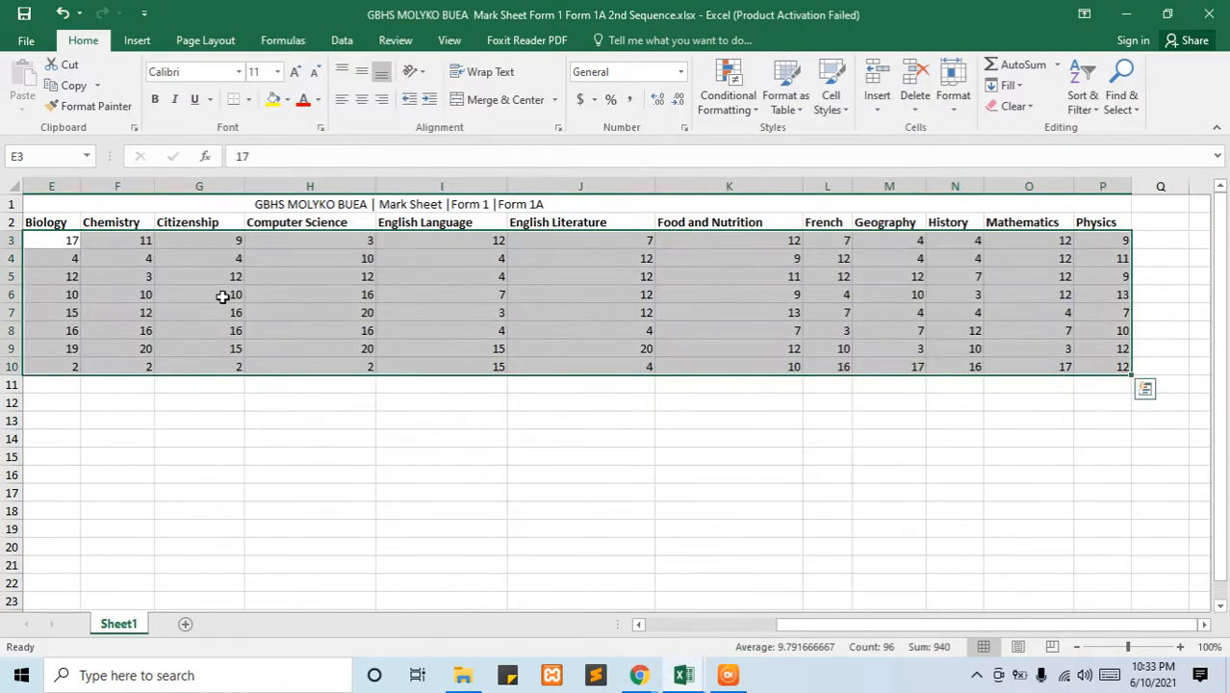
right_click(237, 275)
click(277, 303)
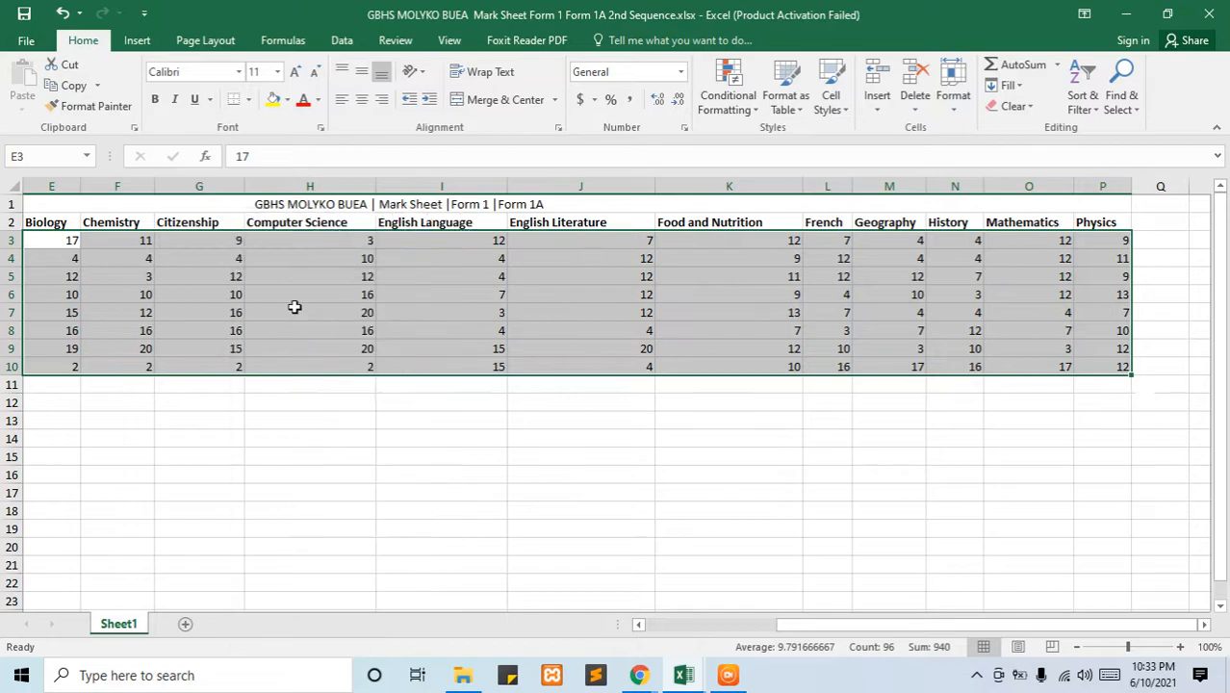
key(alt+Tab)
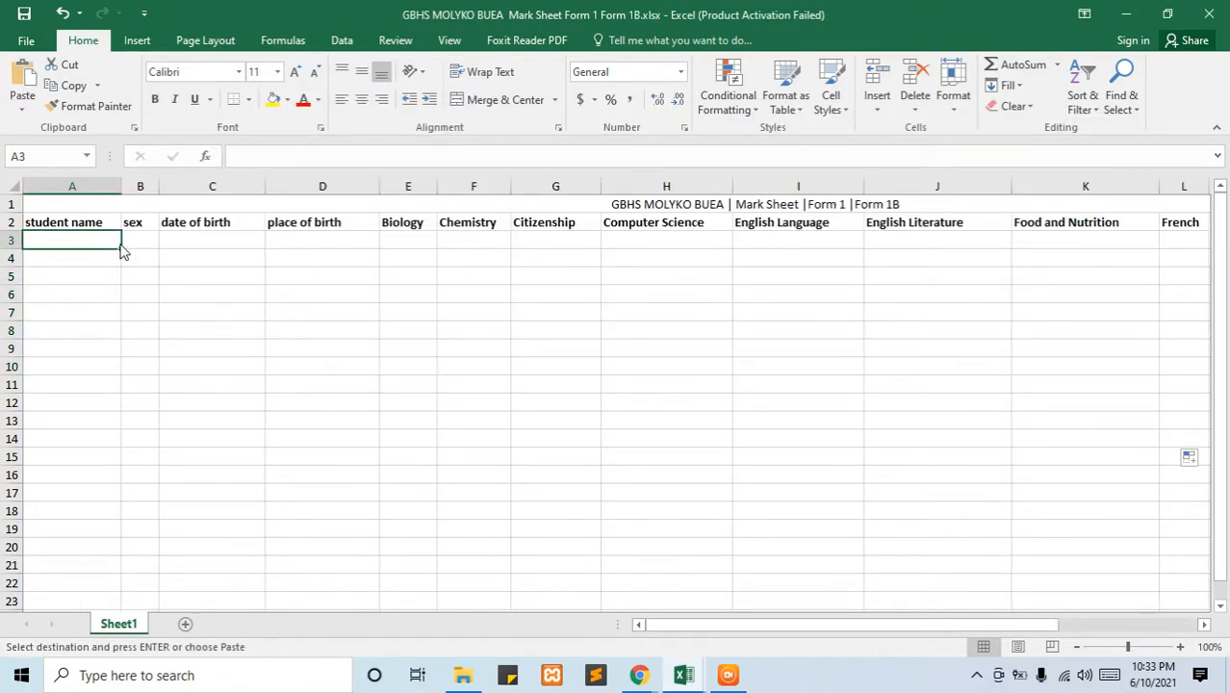
right_click(107, 242)
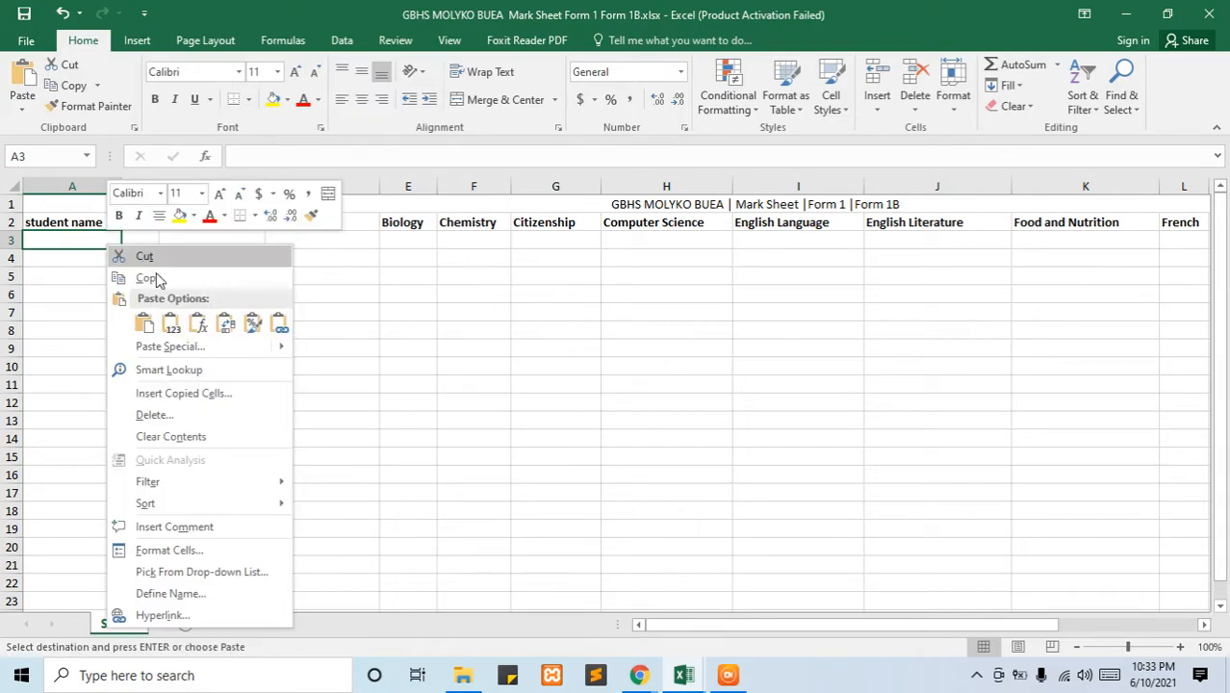
click(143, 322)
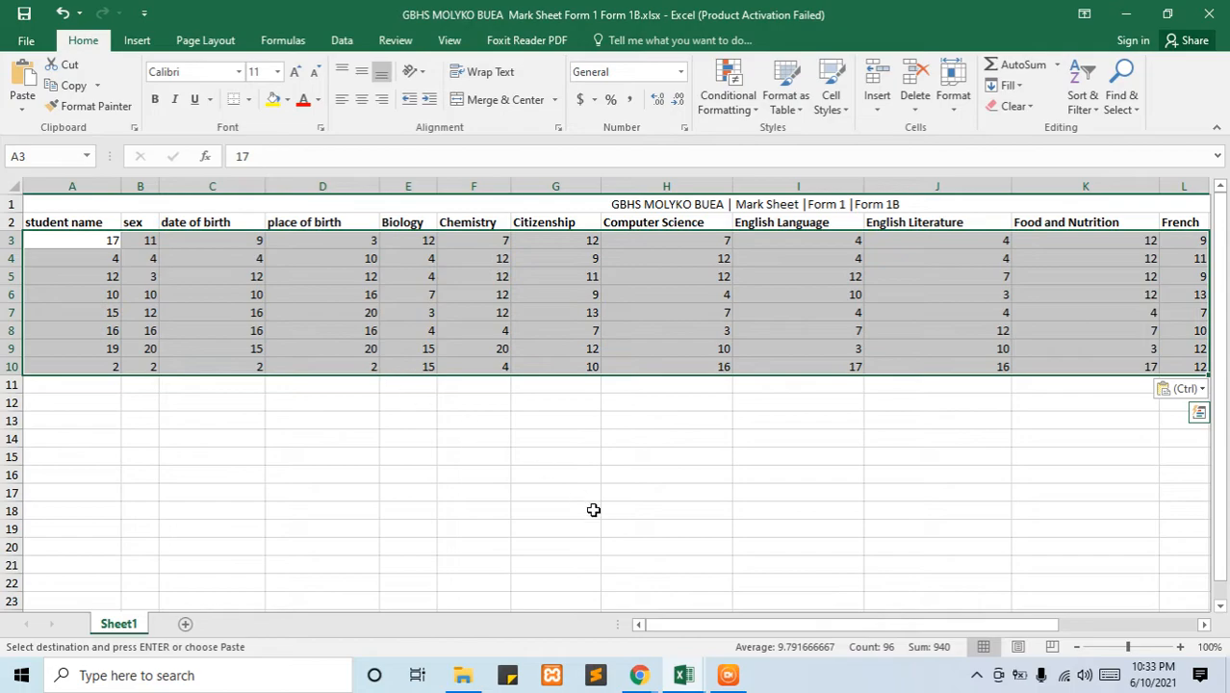
Move the pasted marks in A3:D10 into the empty Geography to Physics columns, starting at cell M3
drag(672, 628, 551, 589)
drag(721, 630, 992, 623)
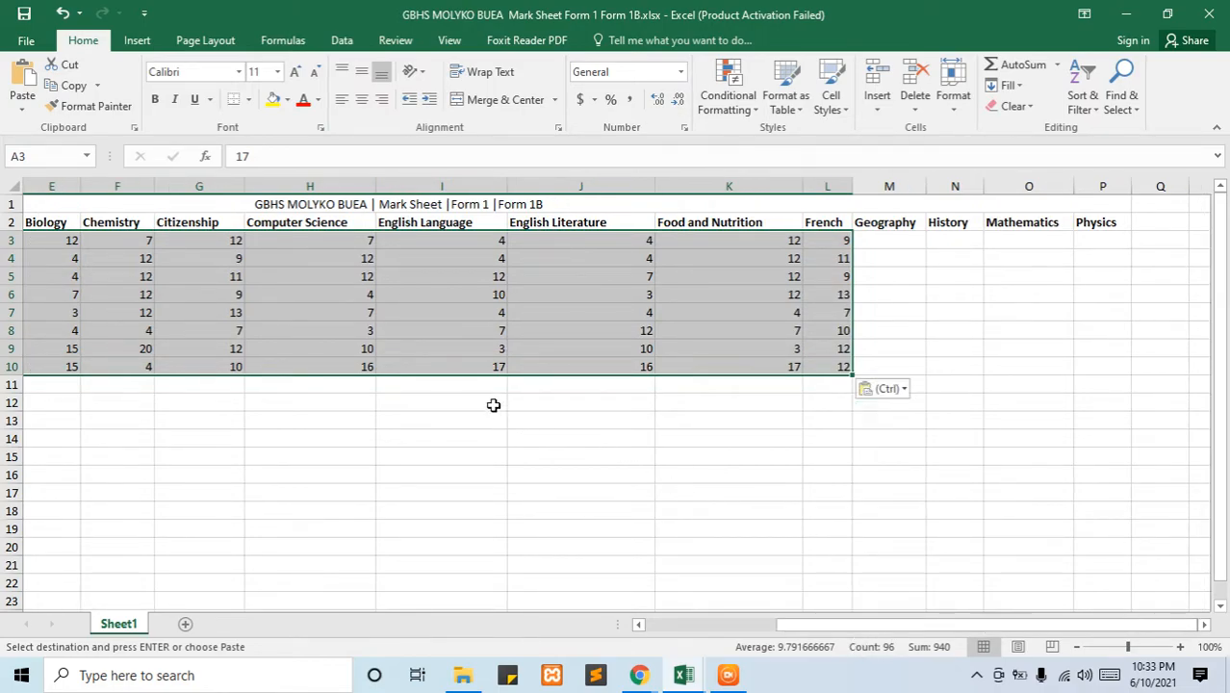
drag(823, 627, 157, 317)
click(116, 278)
drag(102, 242, 364, 361)
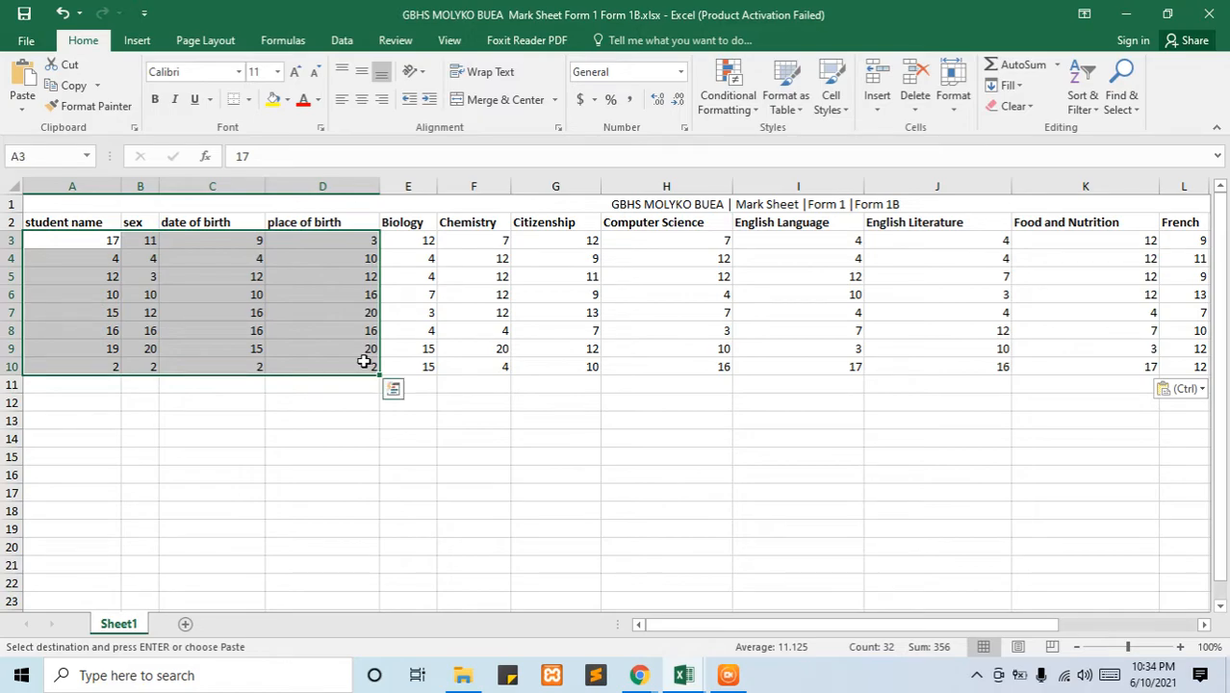
key(ctrl+c)
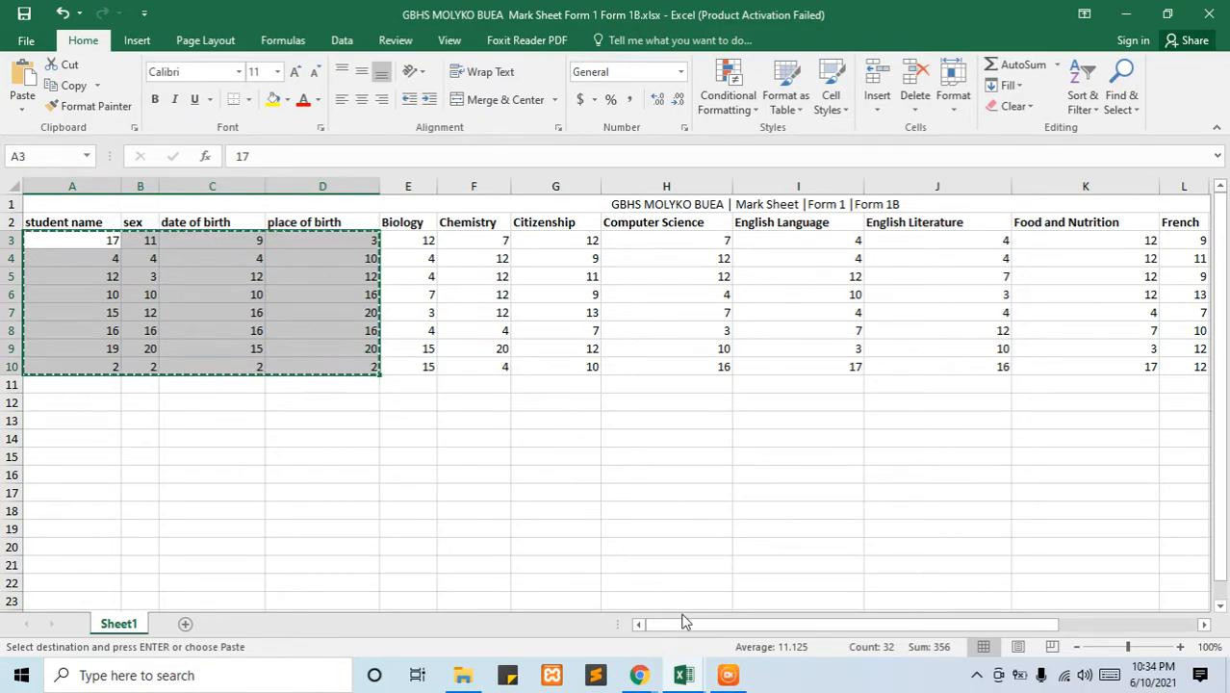
drag(685, 627, 934, 653)
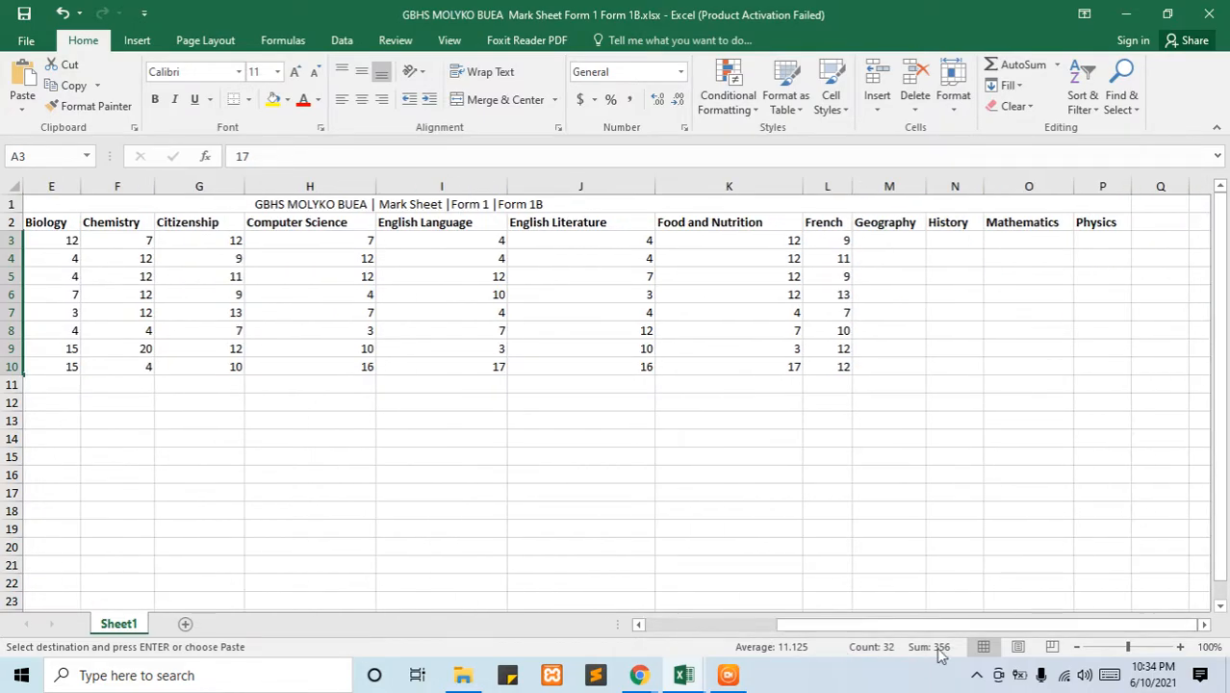
drag(885, 239, 1093, 387)
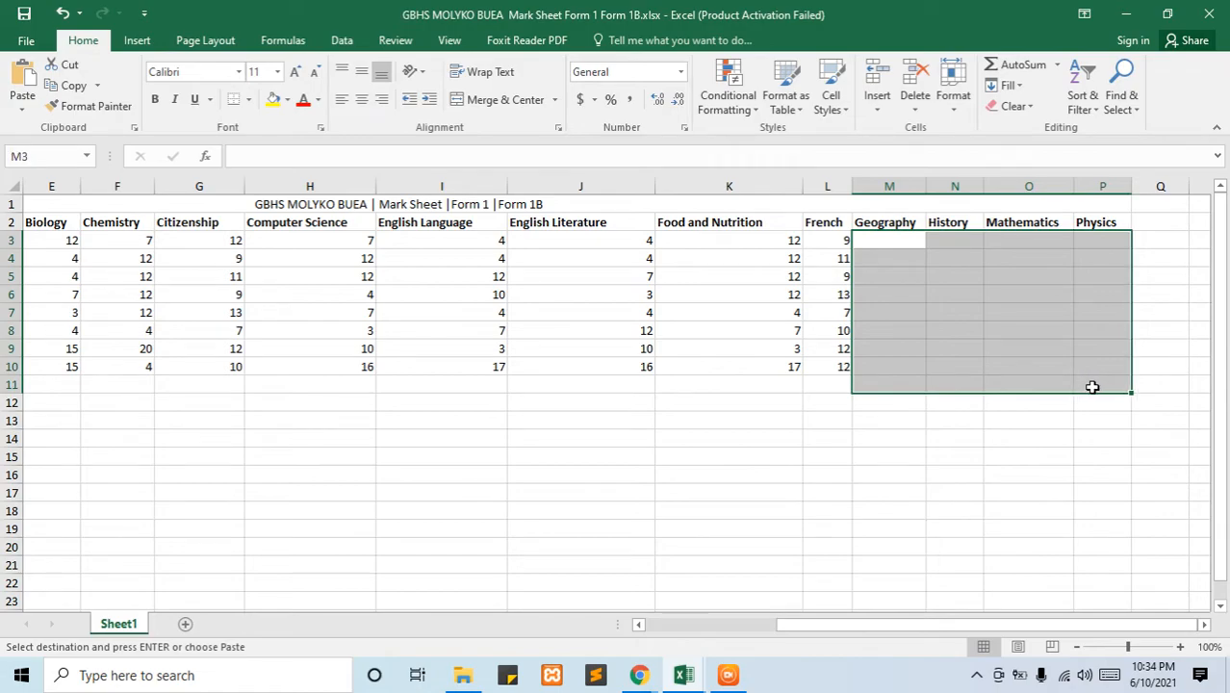
key(Return)
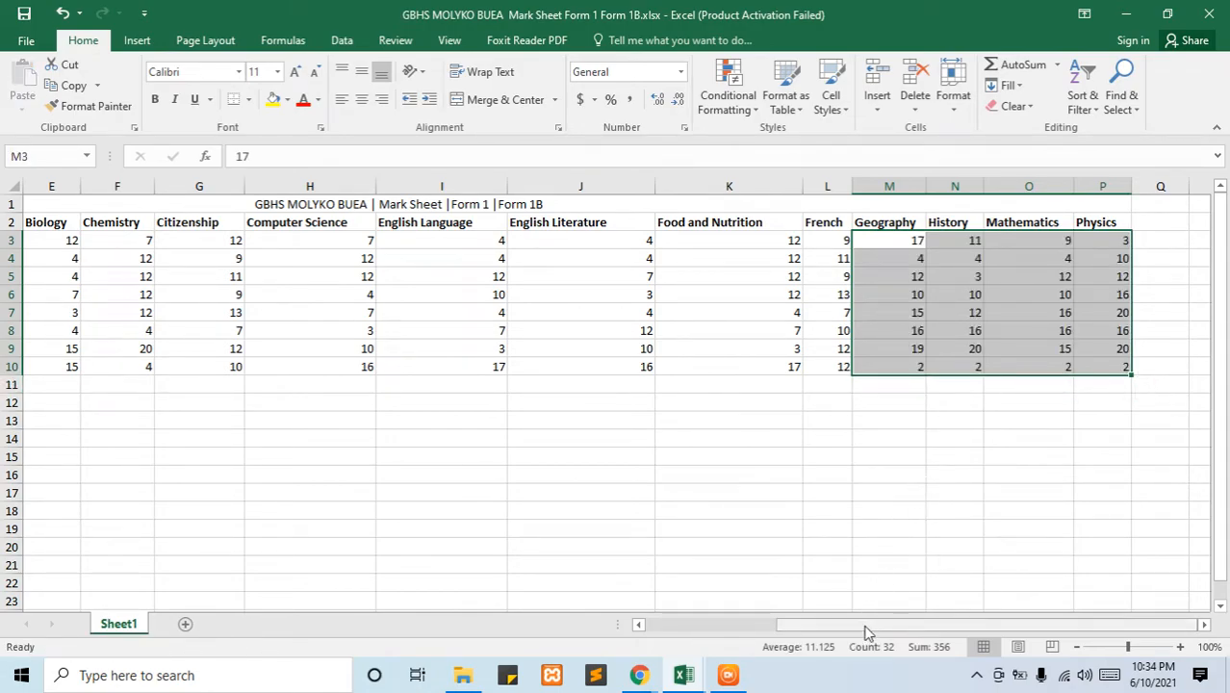
Switch to the Form 1A 2nd Sequence workbook and return to its student details columns
drag(864, 628, 555, 627)
key(alt+Tab)
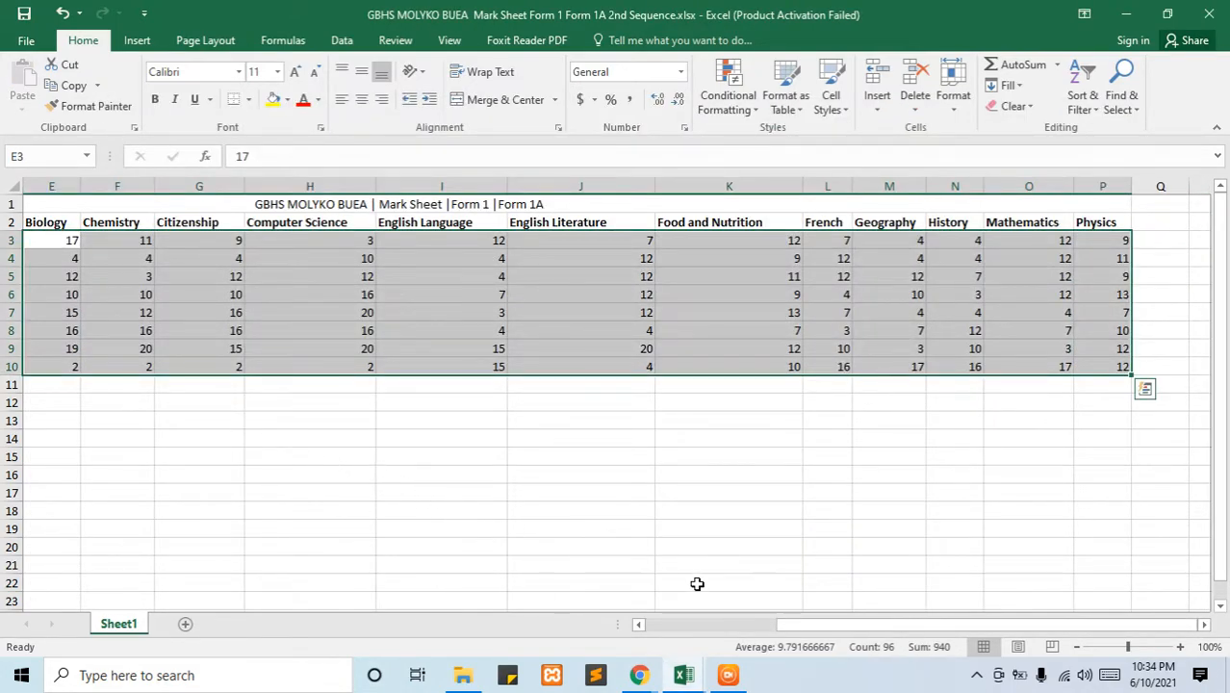
drag(783, 623, 244, 402)
drag(27, 234, 223, 306)
double_click(37, 240)
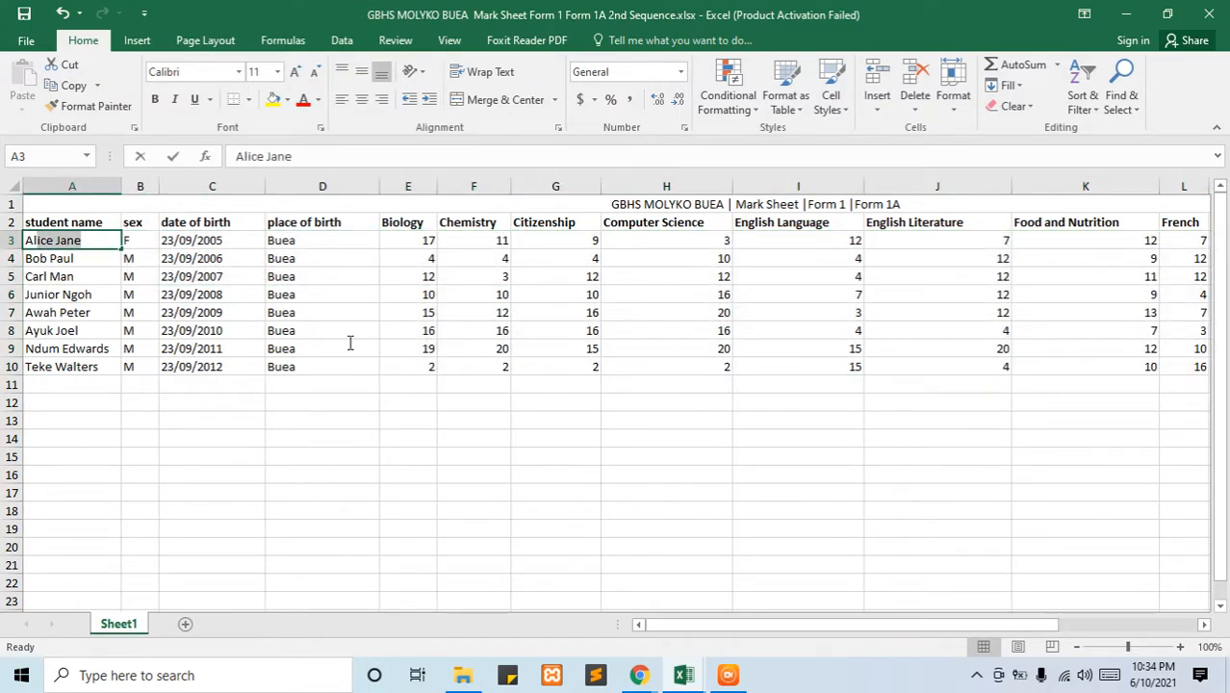
key(Escape)
double_click(51, 240)
drag(51, 241, 121, 251)
click(127, 254)
click(89, 242)
double_click(89, 243)
drag(119, 248, 223, 322)
drag(320, 376, 367, 339)
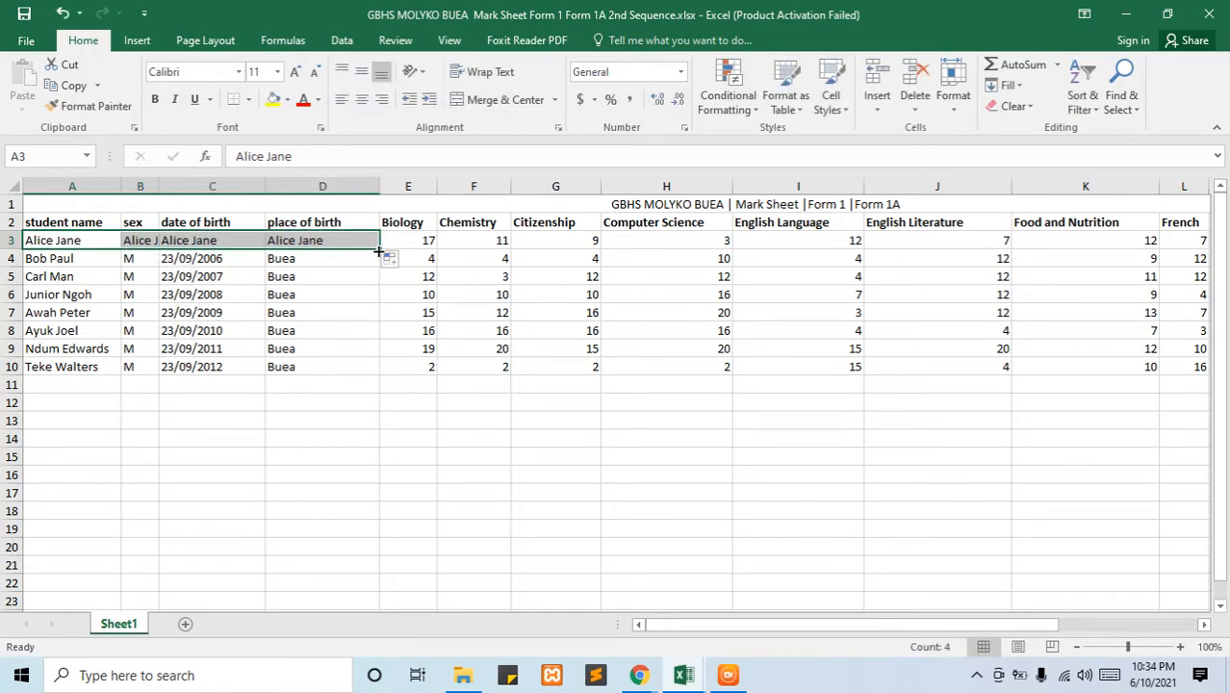
key(ctrl+z)
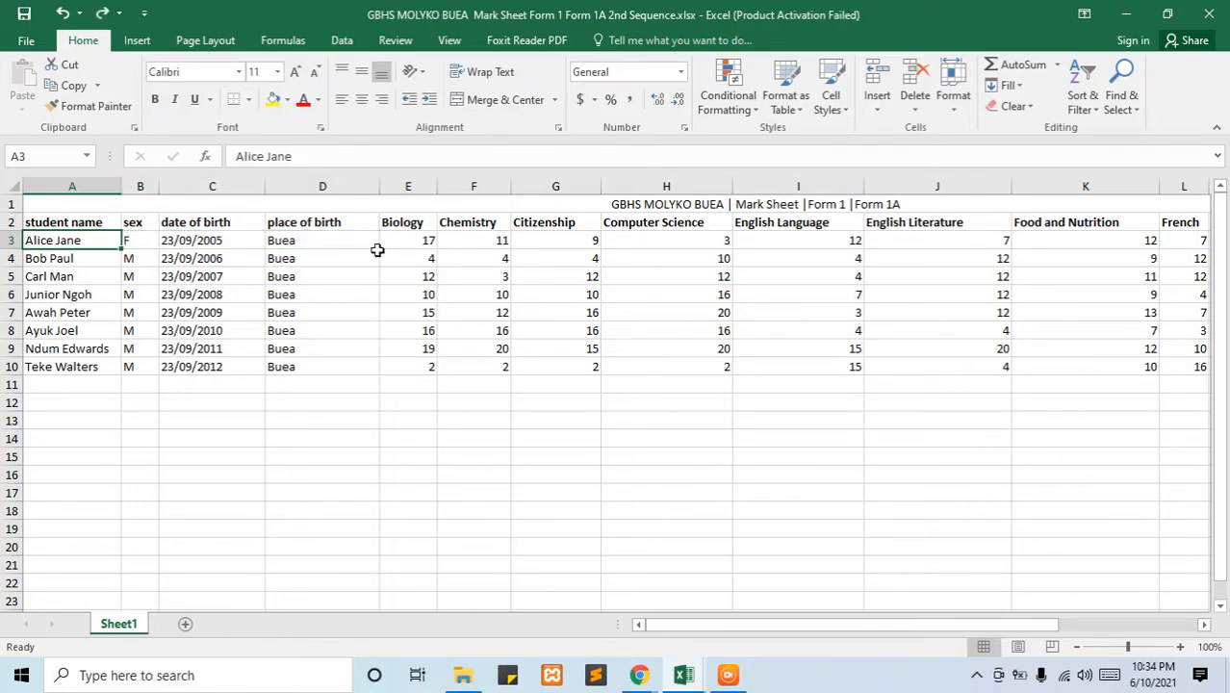
click(117, 278)
click(93, 240)
drag(122, 250, 367, 388)
drag(337, 455, 111, 368)
key(ctrl+z)
Copy the student names, sexes, dates and places of birth in A3:D10 of Form 1A and switch to the Form 1B workbook
key(shift+Right)
key(shift+Right)
key(shift+Right)
key(shift+Down)
key(shift+Down)
key(shift+Down)
key(shift+Down)
key(shift+Down)
key(shift+Down)
key(shift+Down)
key(ctrl+c)
key(ctrl+Tab)
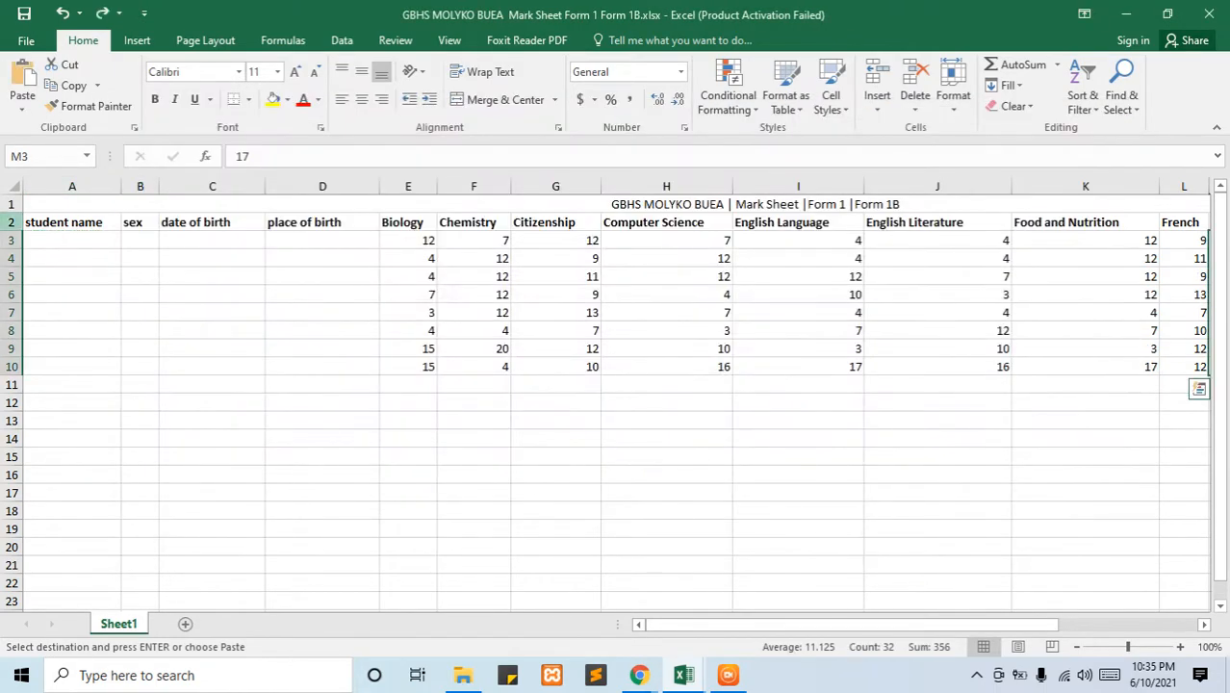
Paste the copied student names, sexes, dates and places of birth into A3:D10 of the Form 1B sheet
drag(52, 239, 346, 375)
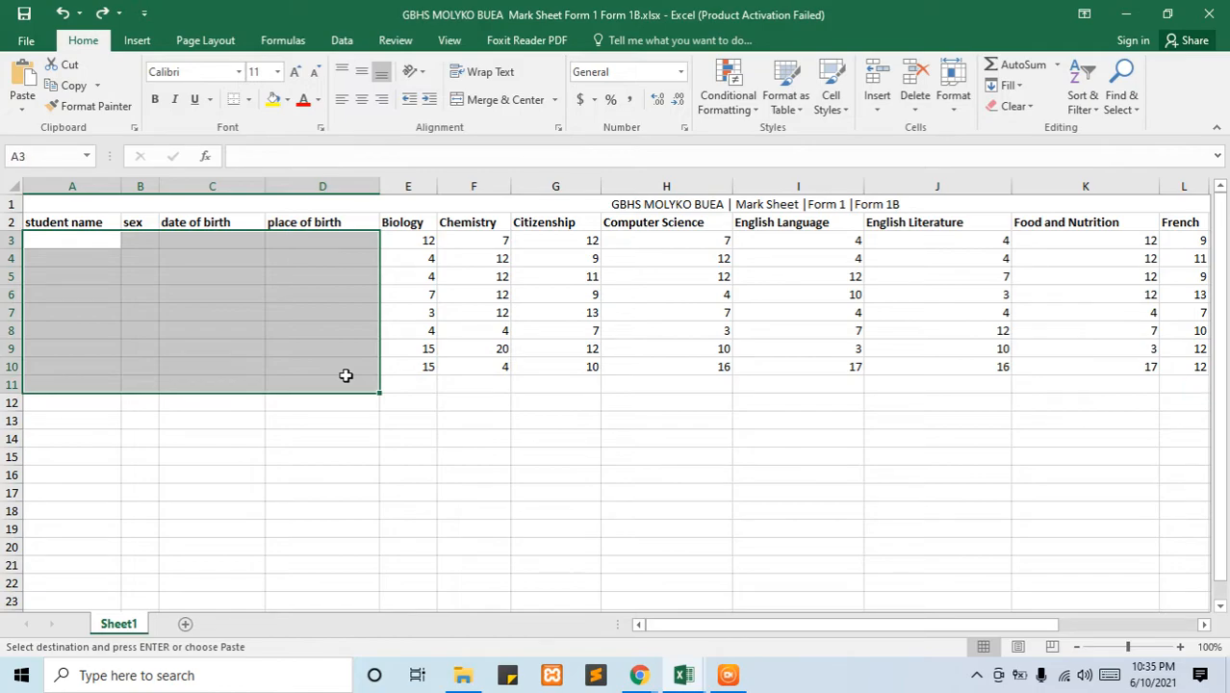
key(ctrl+v)
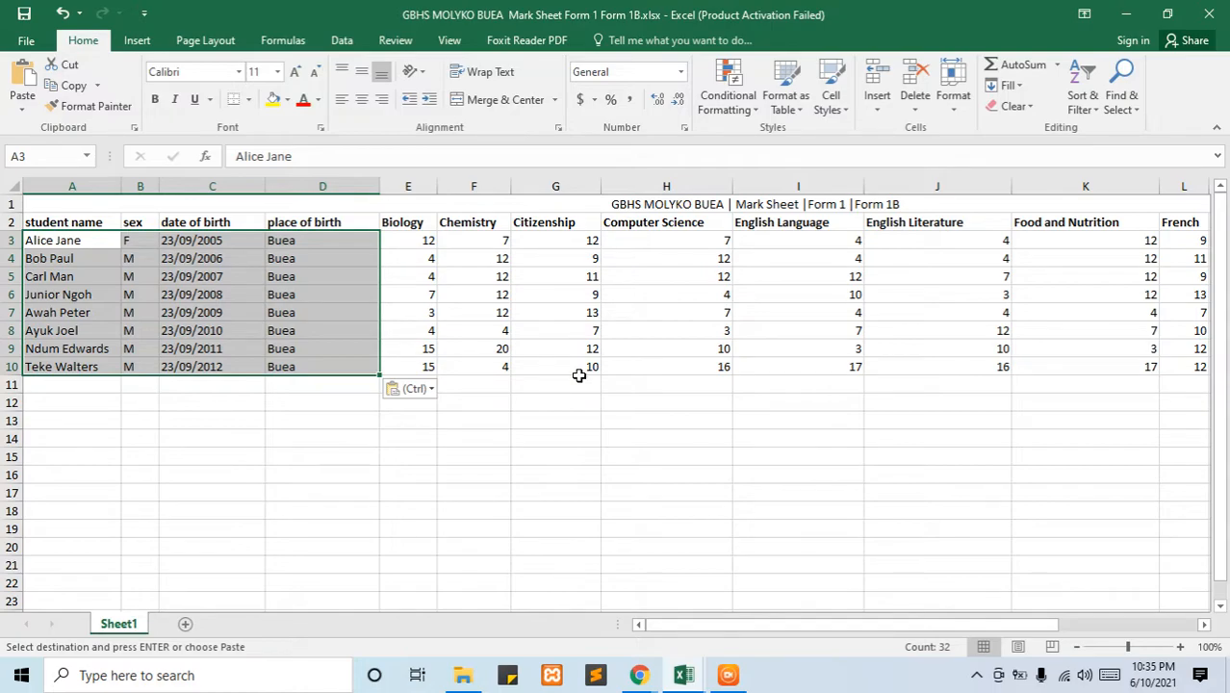
drag(668, 626, 563, 627)
key(Escape)
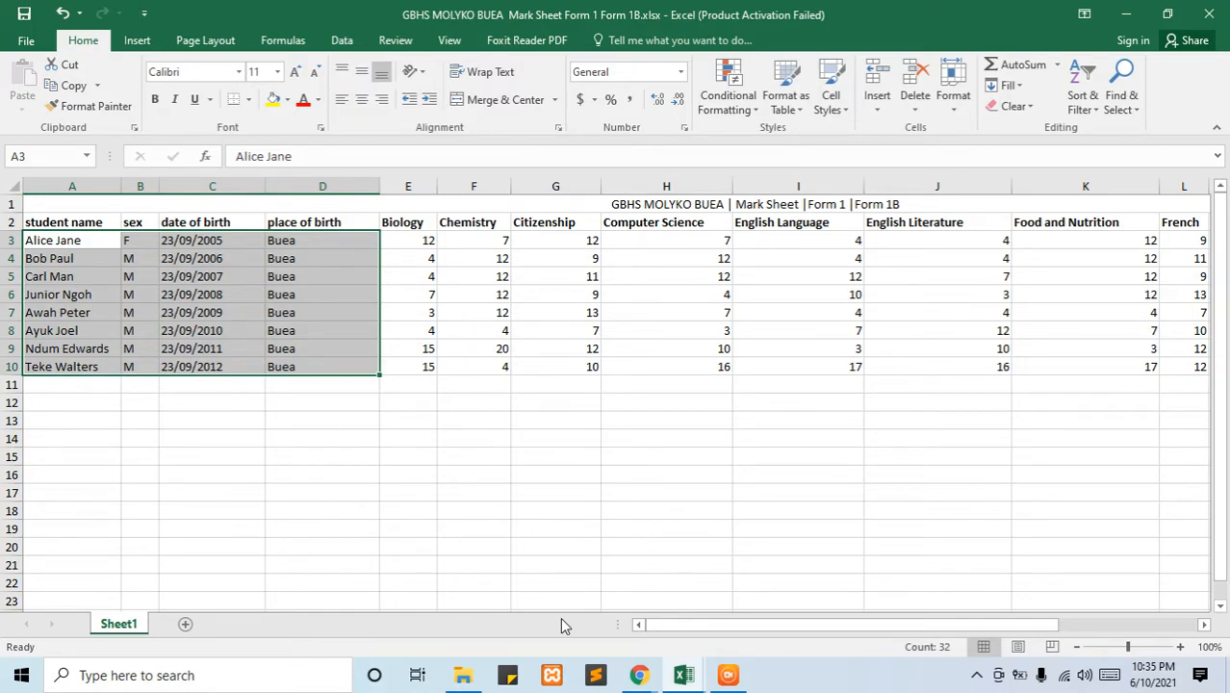
Save the workbook in Documents as "GBHS MOLYKO BUEA Mark Sheet Form 1 Form 1B 1st Sequence.xlsx"
click(29, 42)
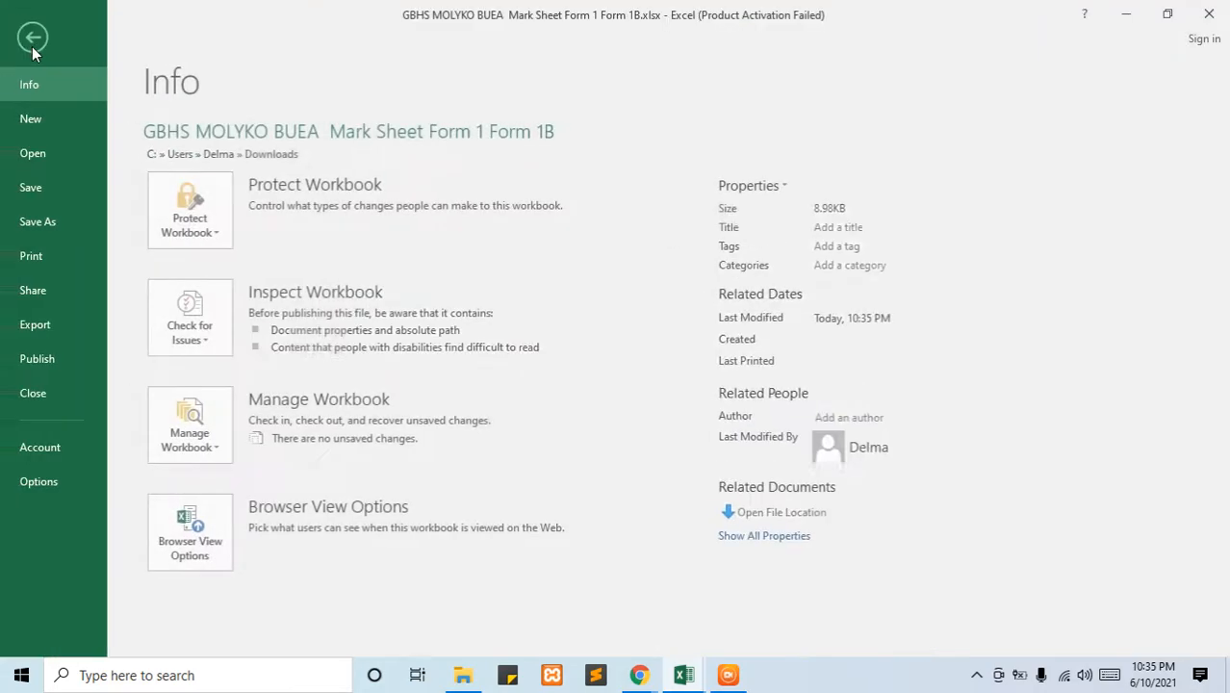
click(38, 225)
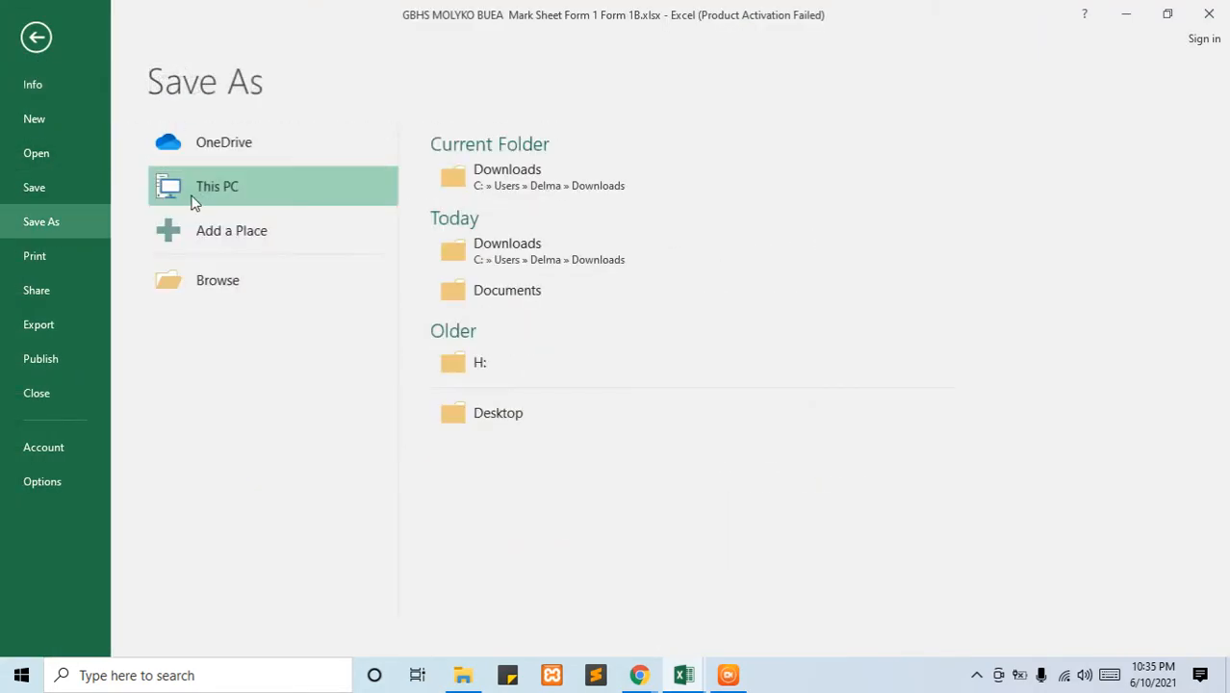
click(493, 290)
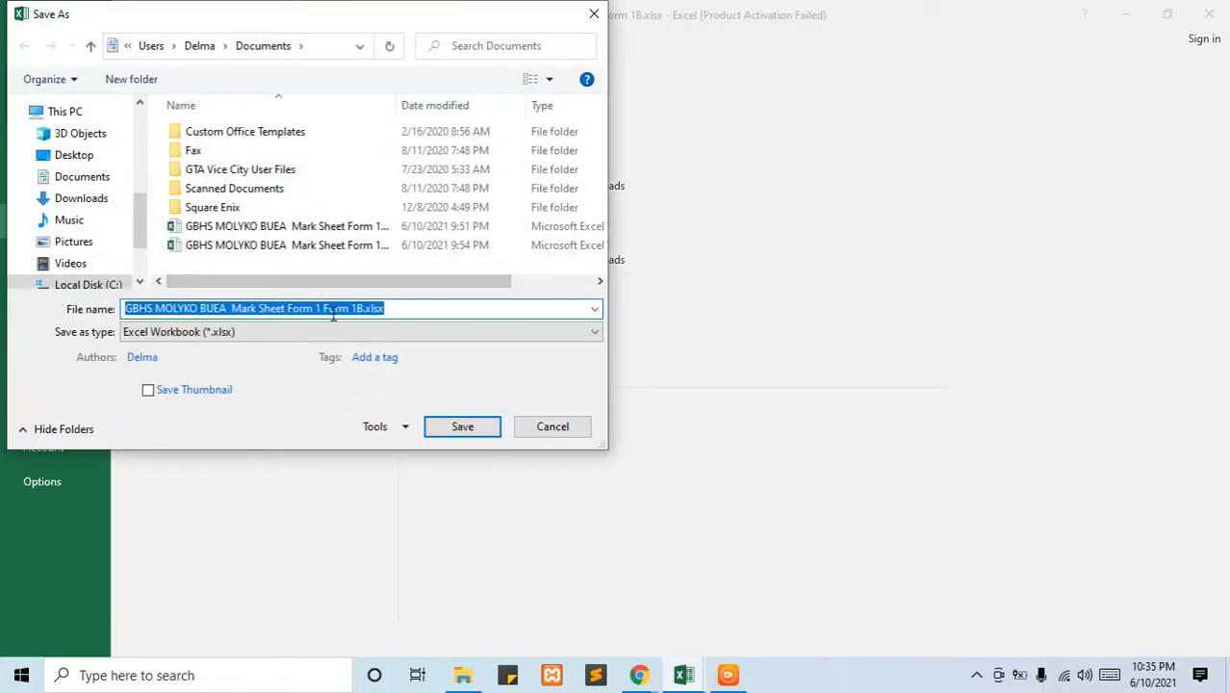
click(339, 308)
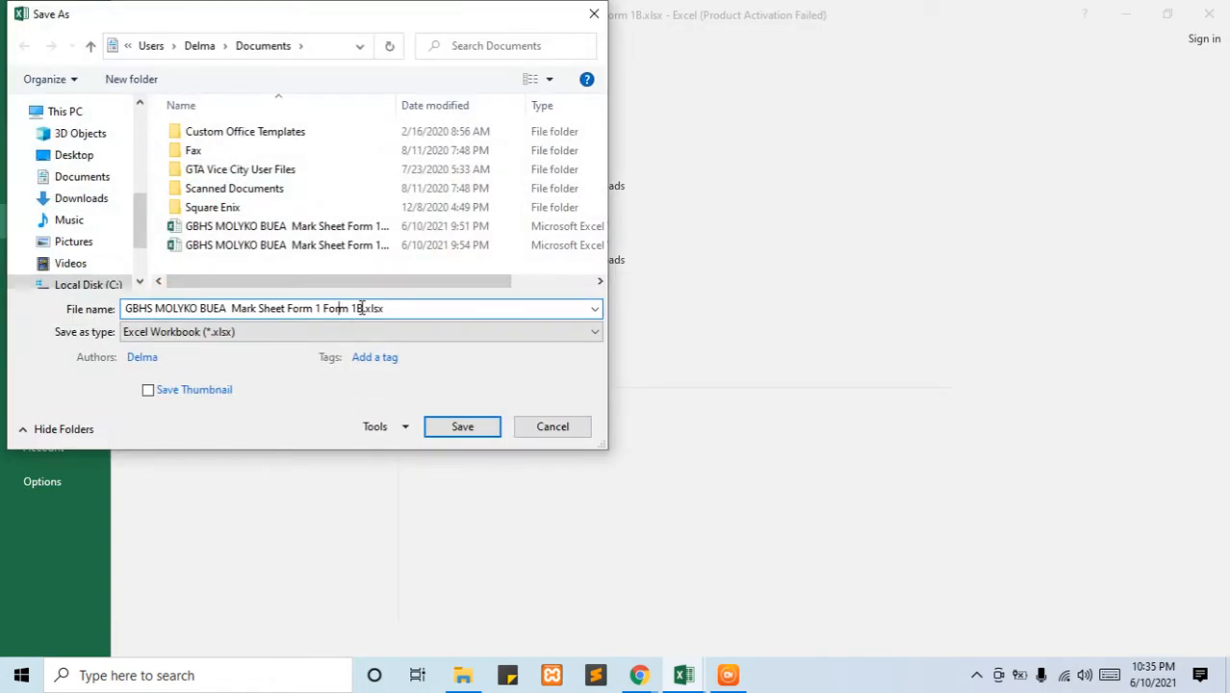
text(1st Sequence)
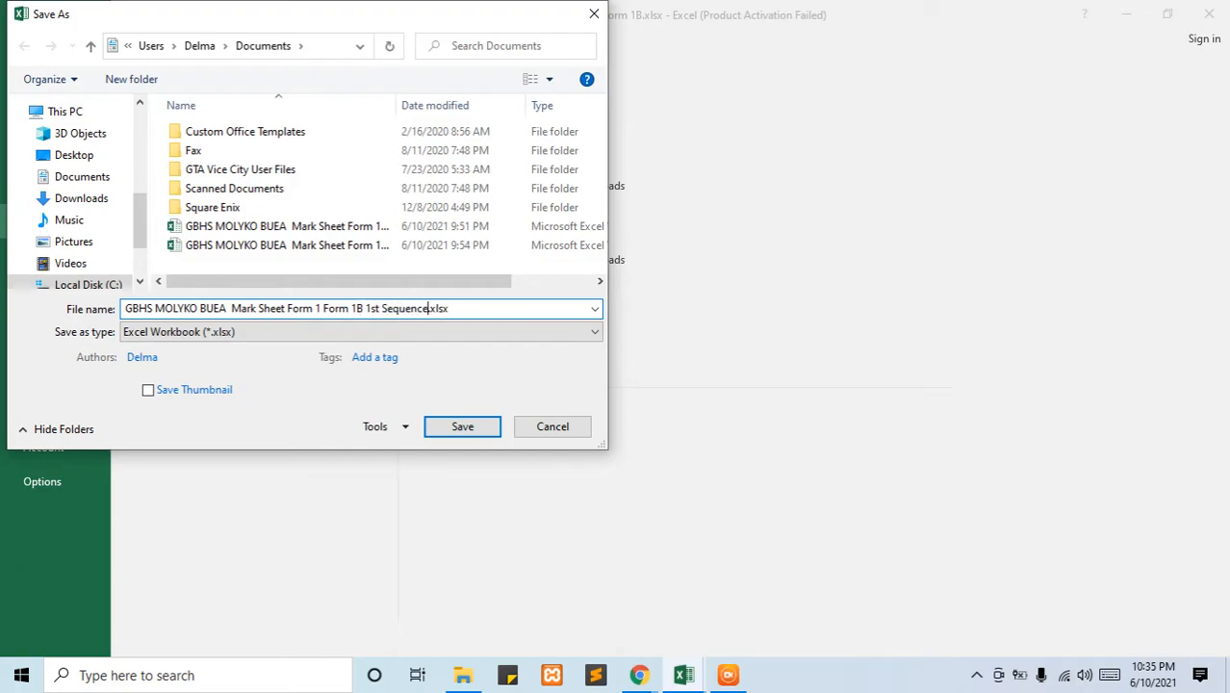
click(450, 436)
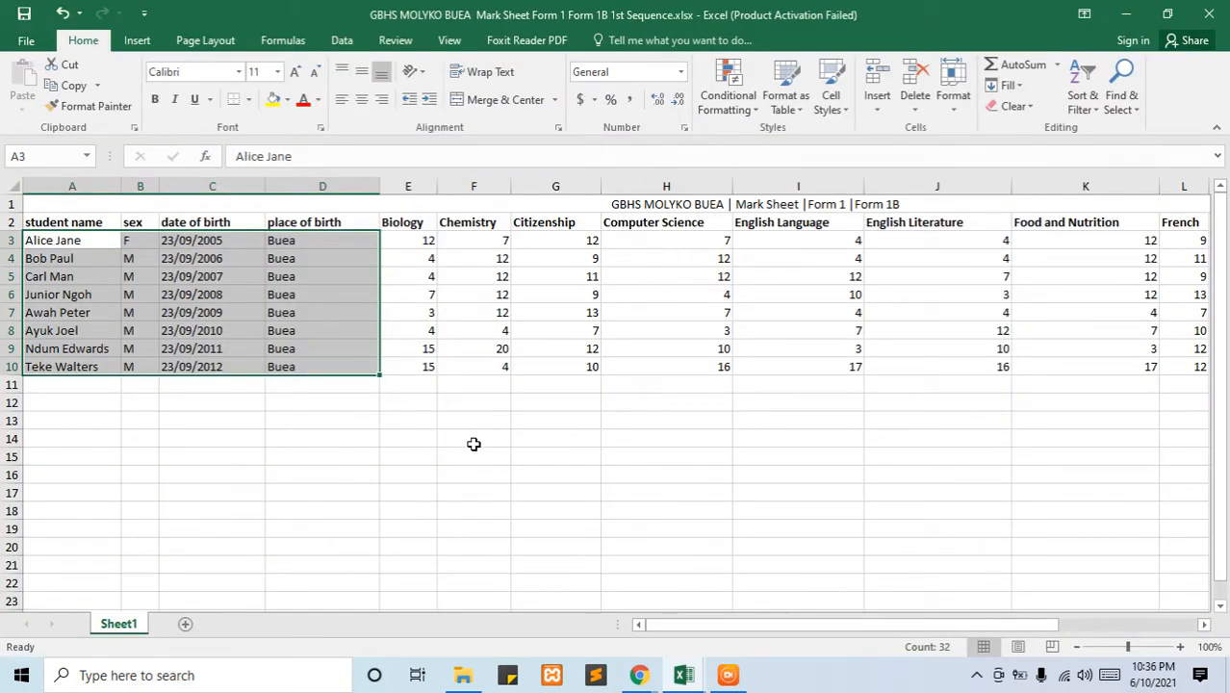
Switch to the SchoolMap page in Chrome and set the Form 1B upload sequence to First Sequence - 2020/2021
key(alt+Tab)
key(alt+Tab)
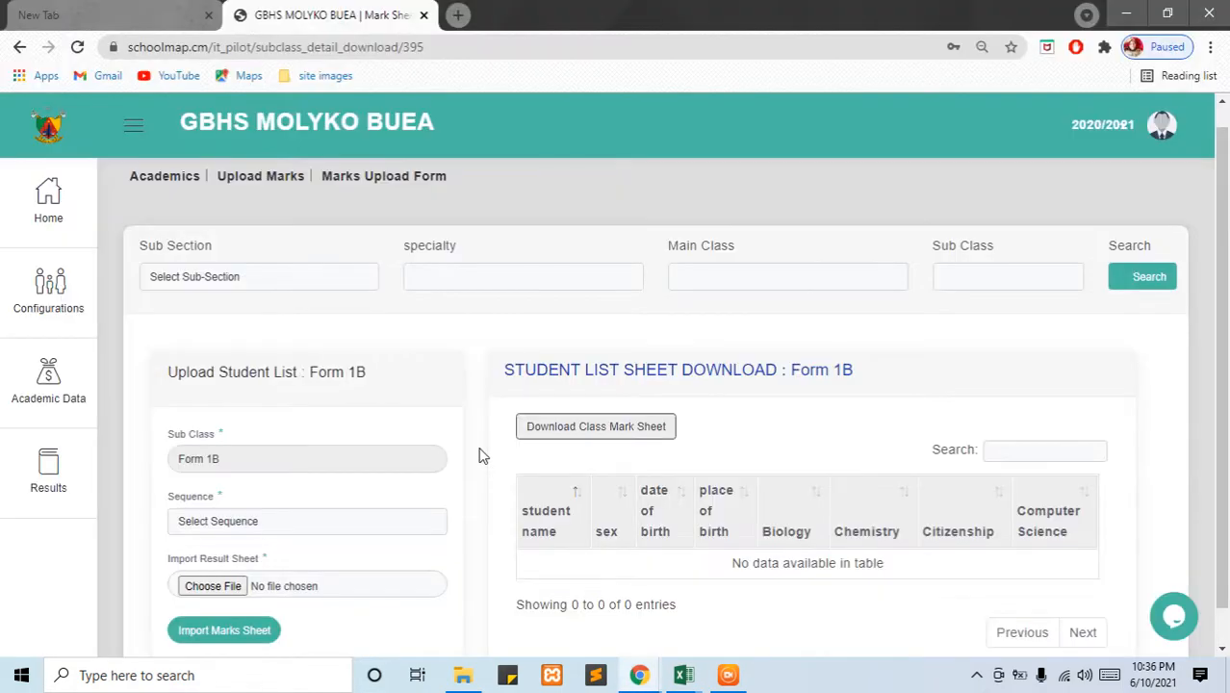
click(282, 528)
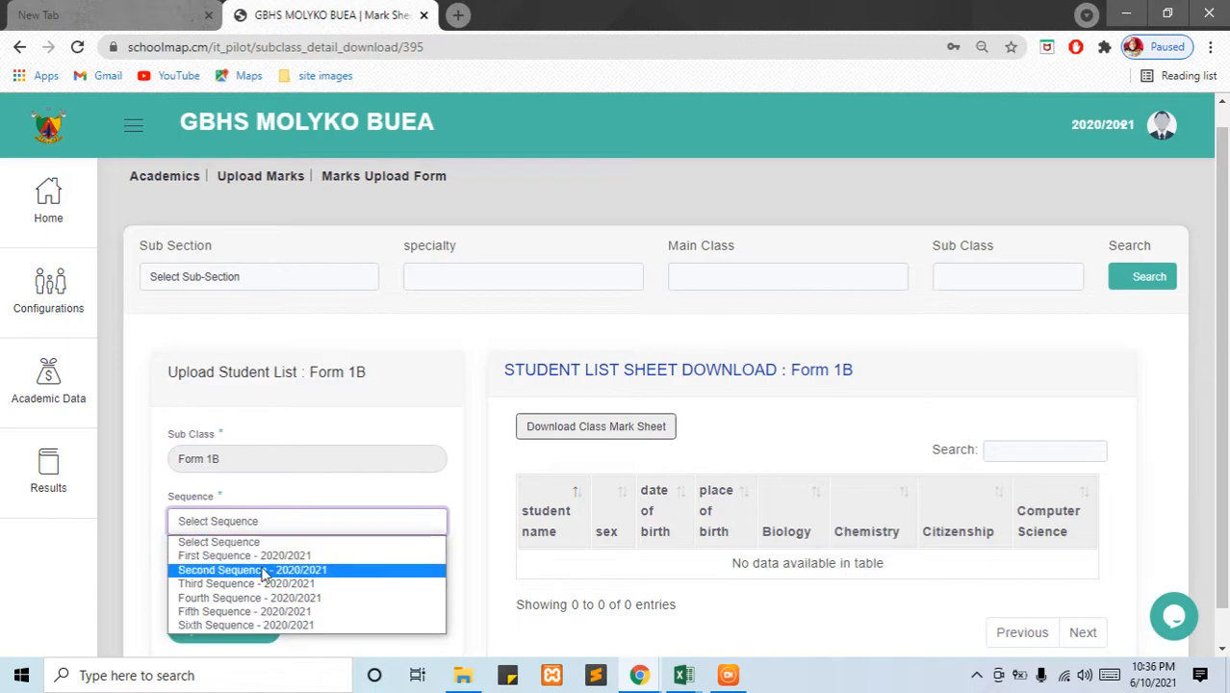
click(261, 554)
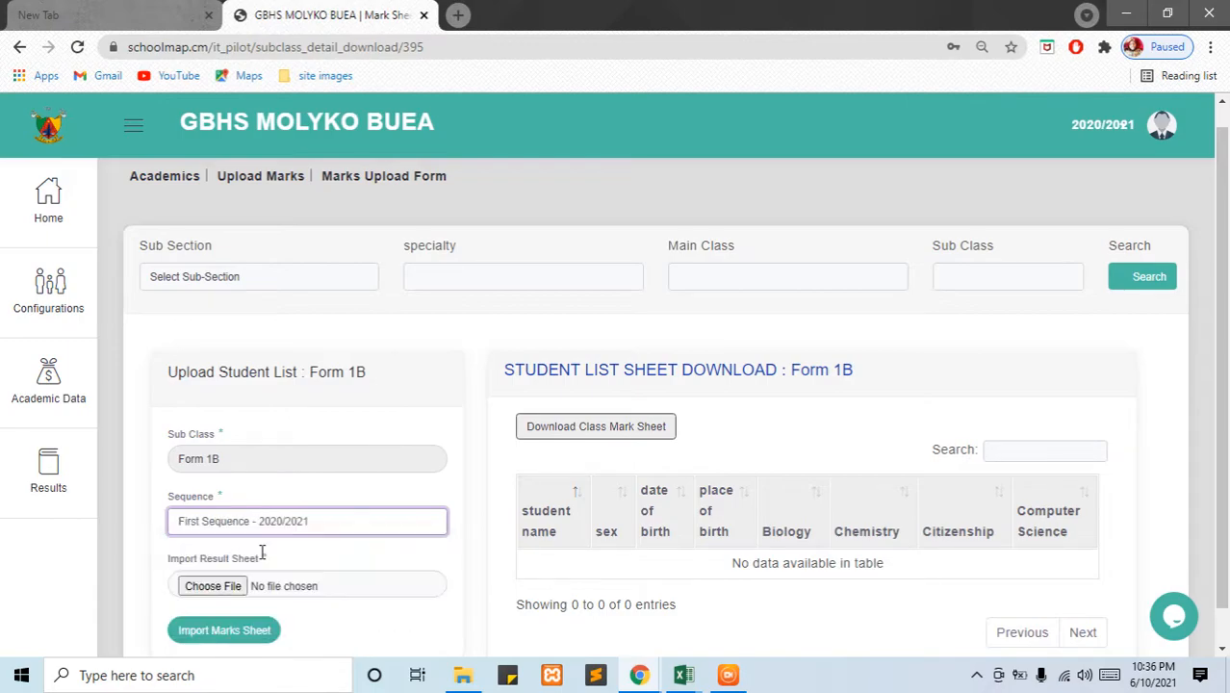
Choose the Form 1B 1st Sequence workbook from Documents as the result sheet and import the marks
click(216, 589)
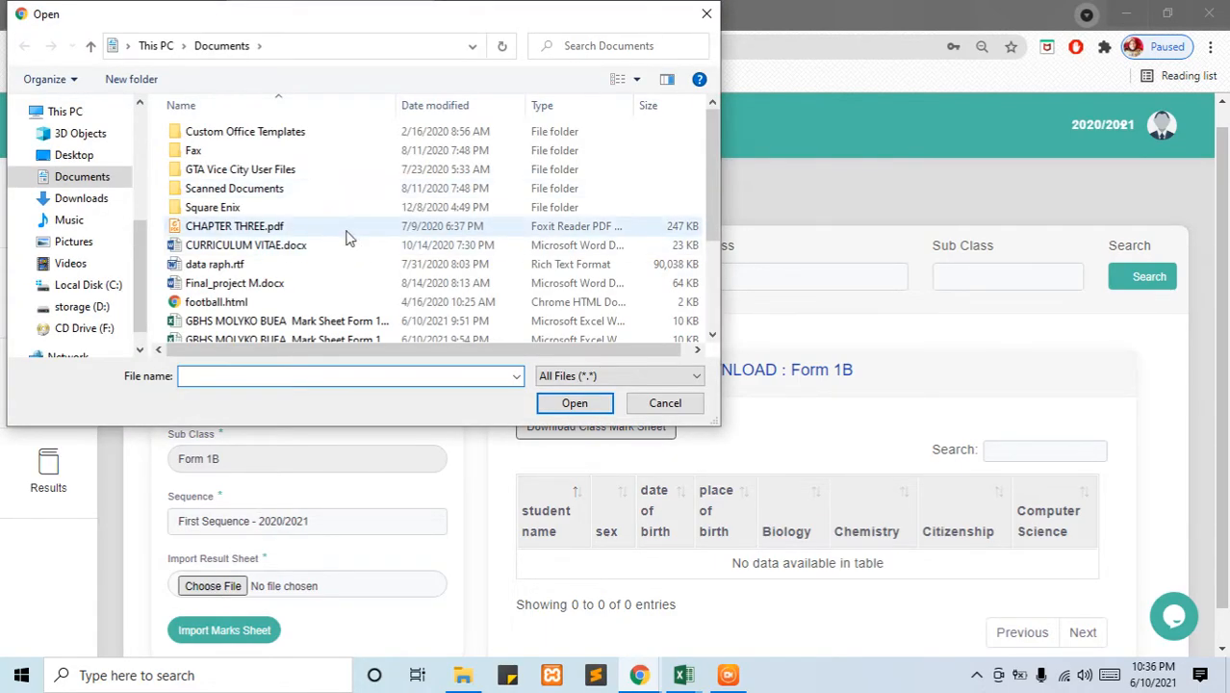
mouse_move(708, 194)
mouse_down()
mouse_move(708, 224)
mouse_move(707, 193)
mouse_up()
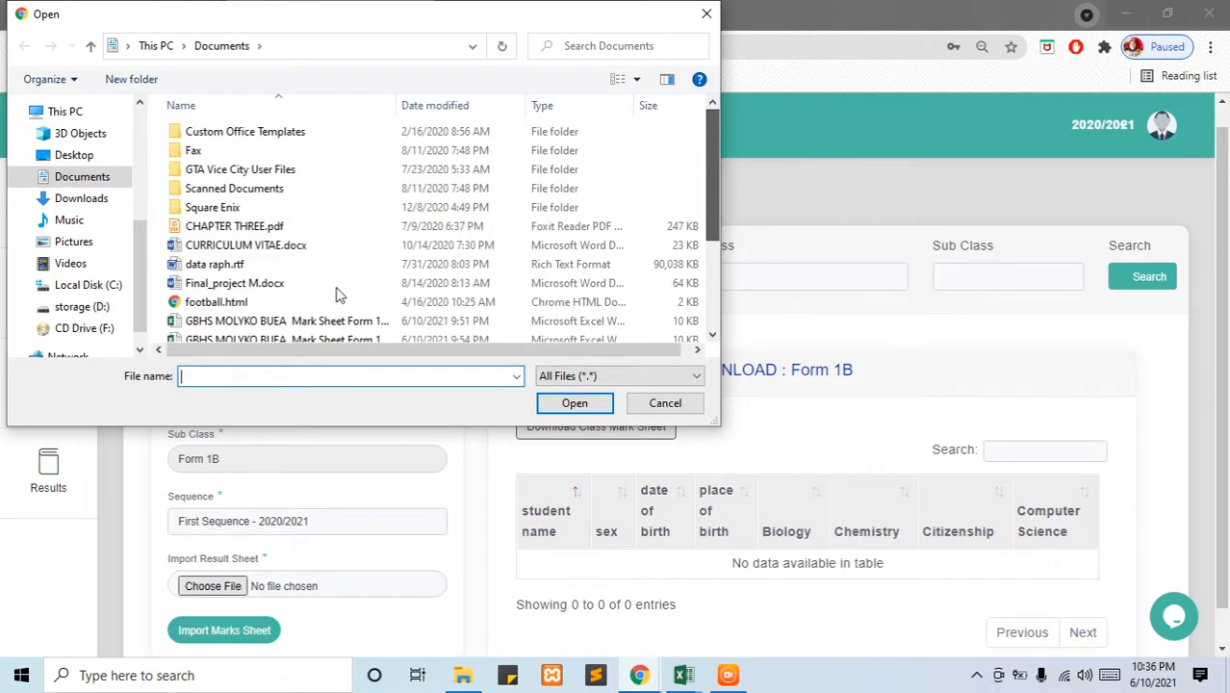
click(281, 323)
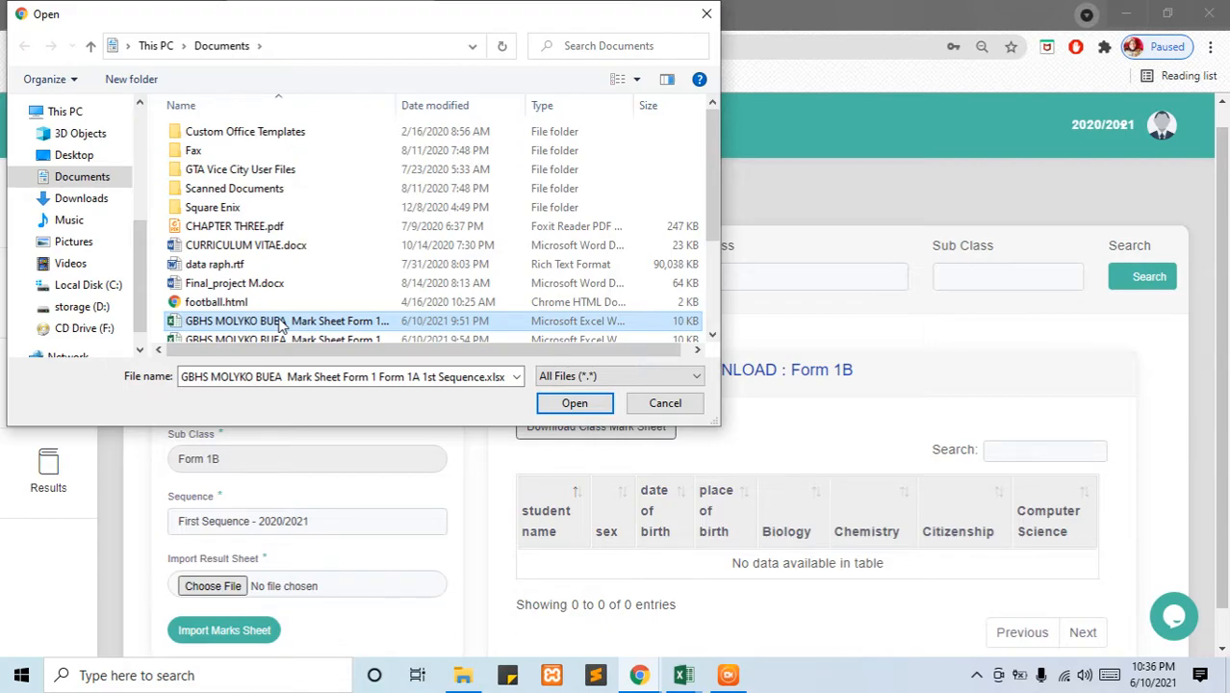
key(Down)
key(Down)
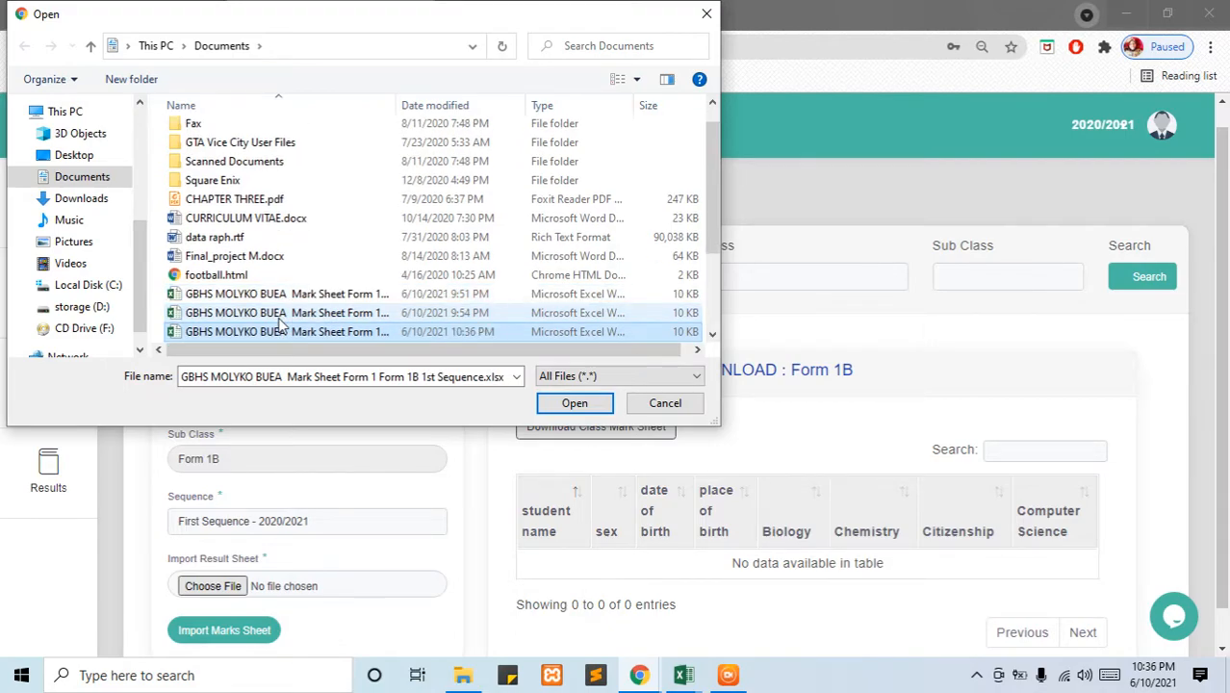
click(570, 404)
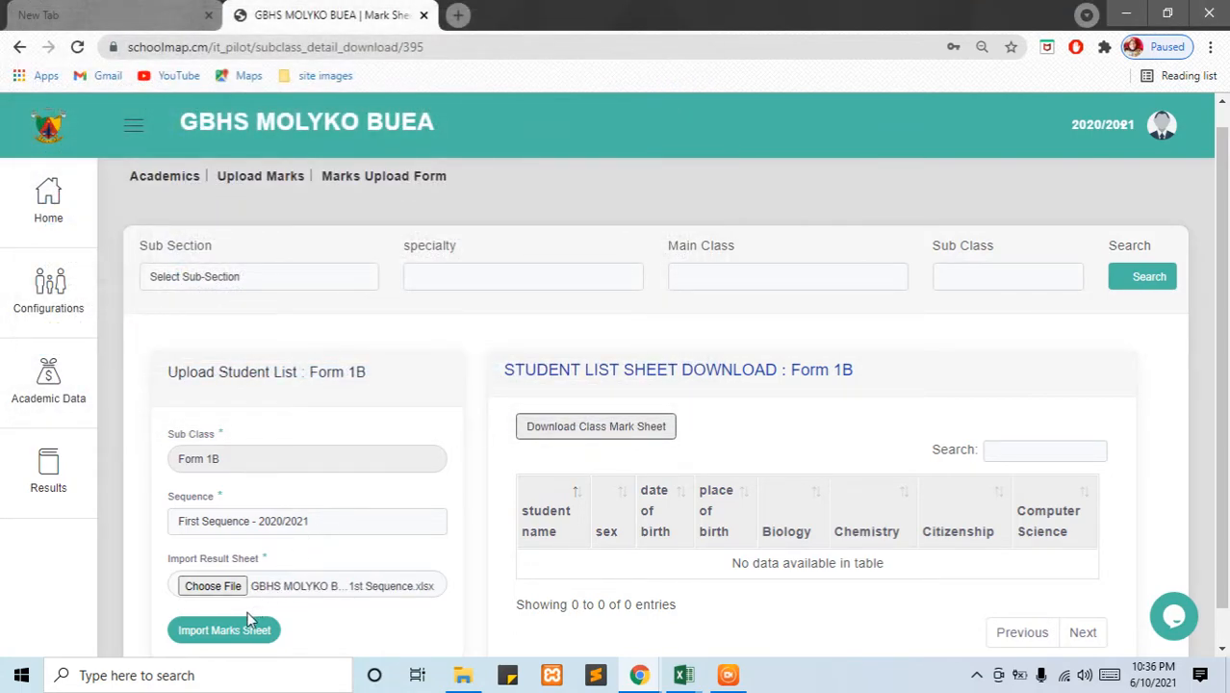
click(231, 631)
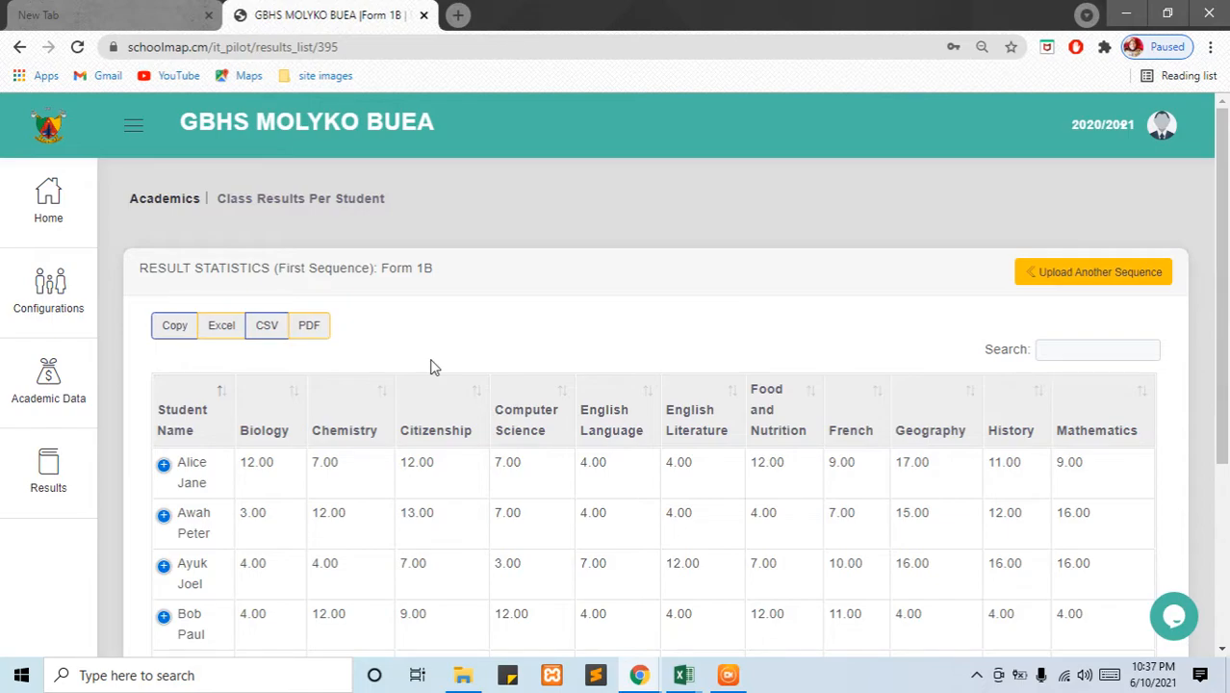
Compare the Form 1B First Sequence results with the student details and subject marks in the Form 1B Excel workbook
scroll(408, 447, down, 2)
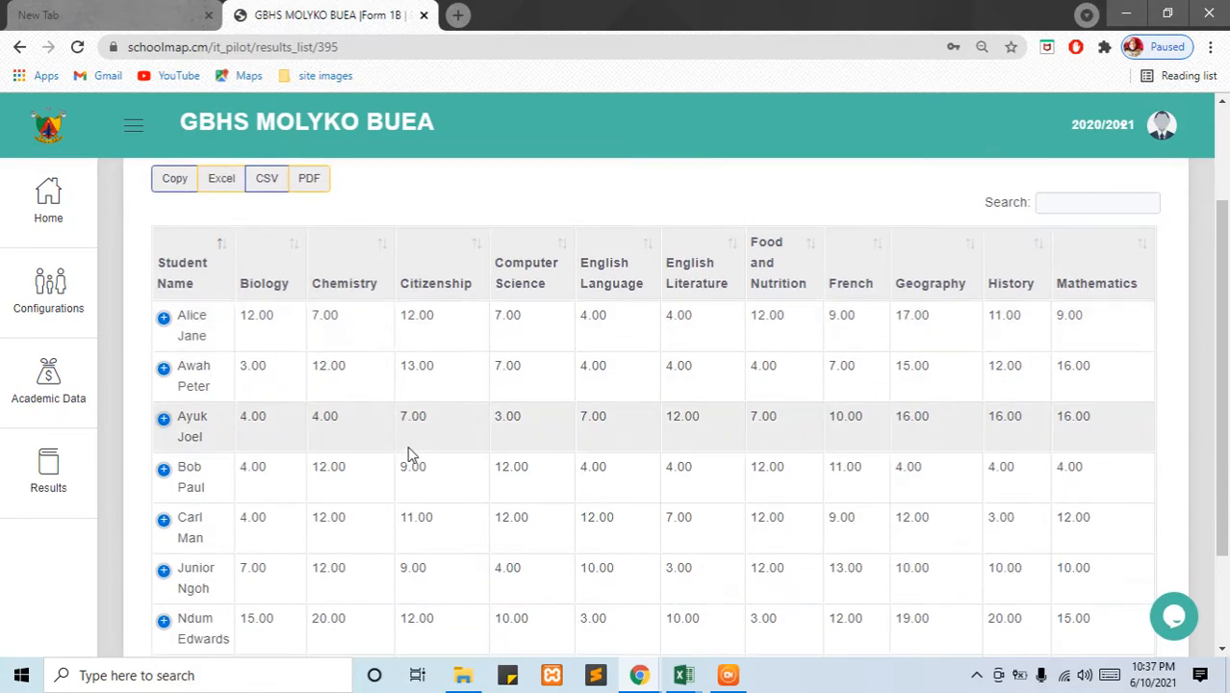
scroll(410, 448, down, 1)
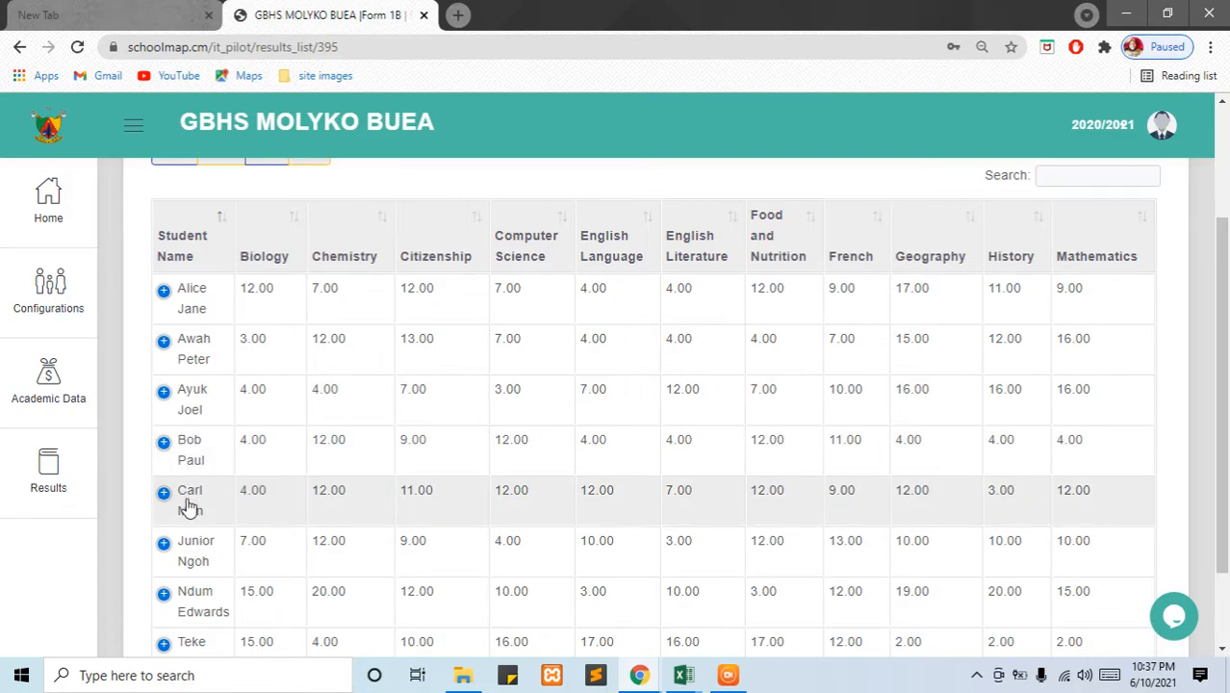
key(alt+Tab)
drag(48, 240, 318, 367)
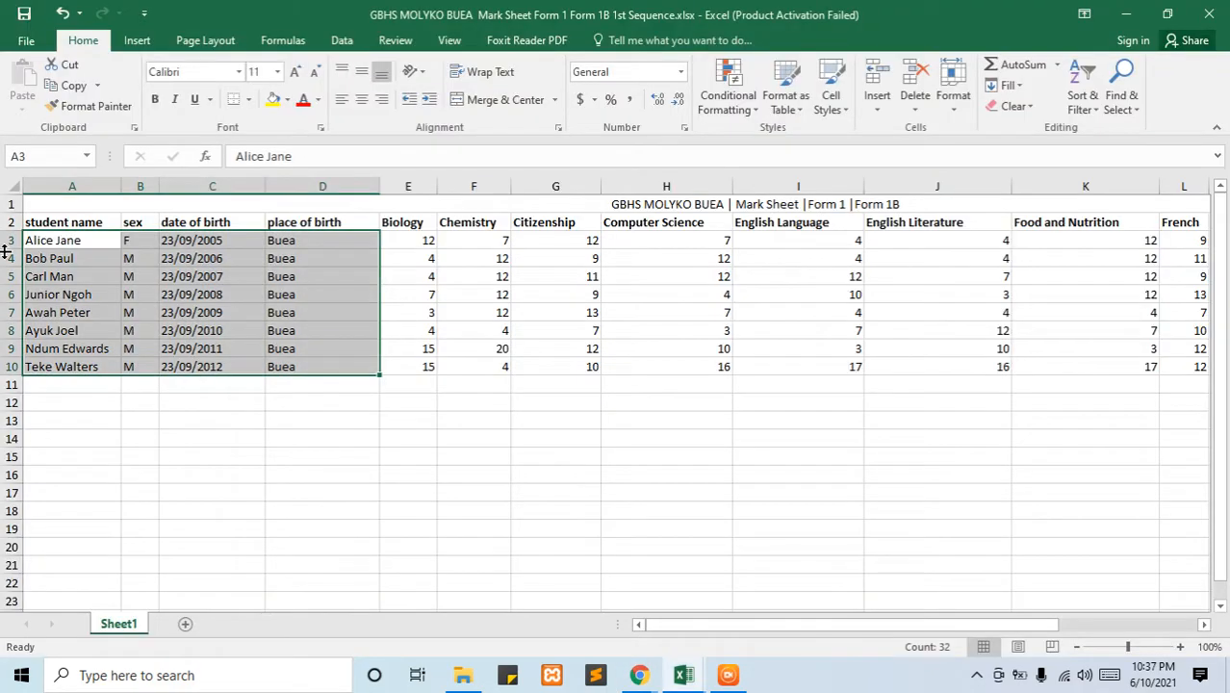
click(125, 291)
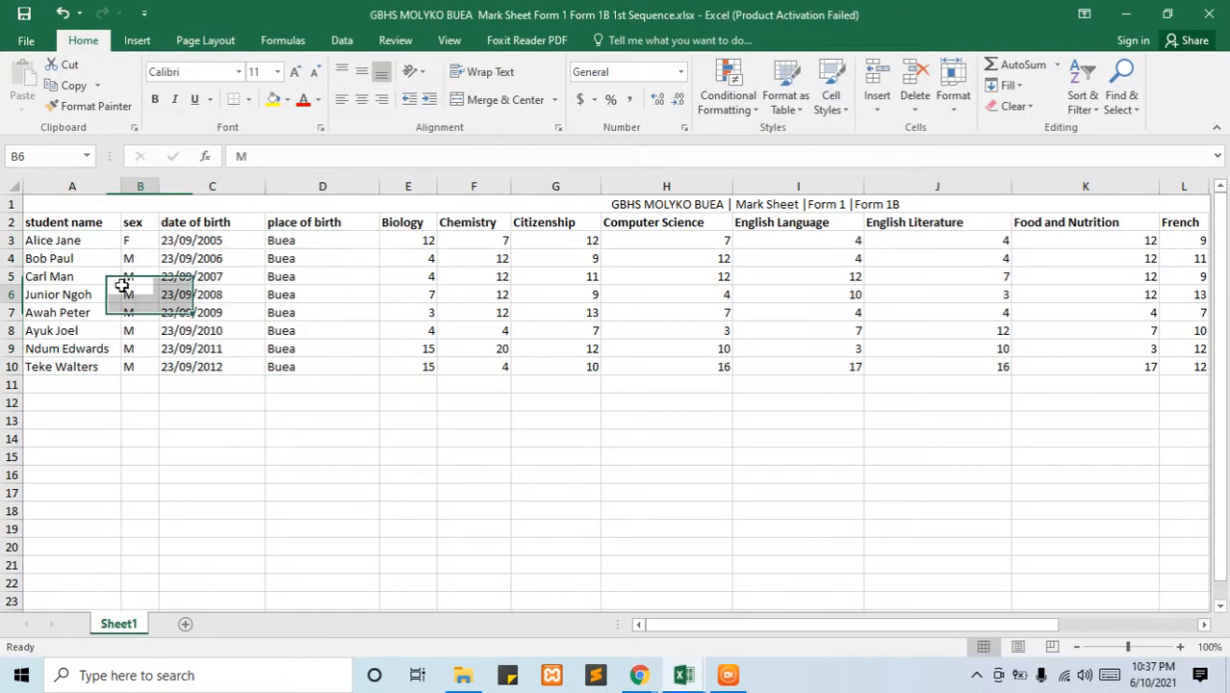
click(184, 241)
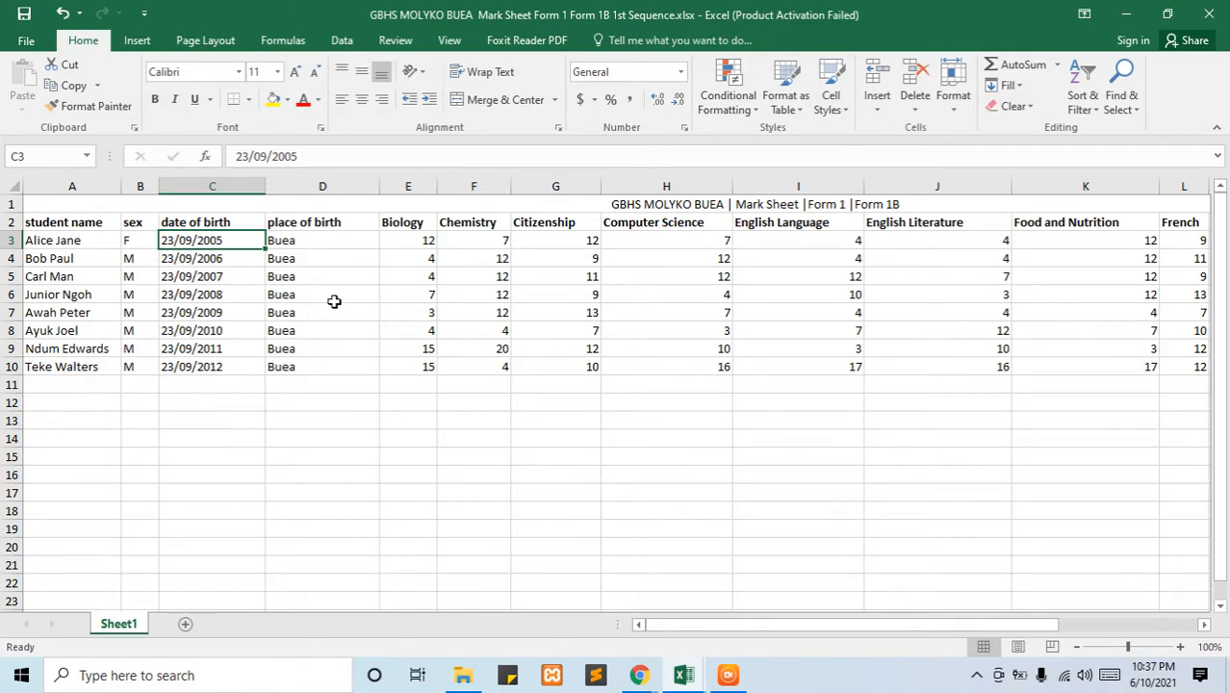
click(454, 325)
click(489, 308)
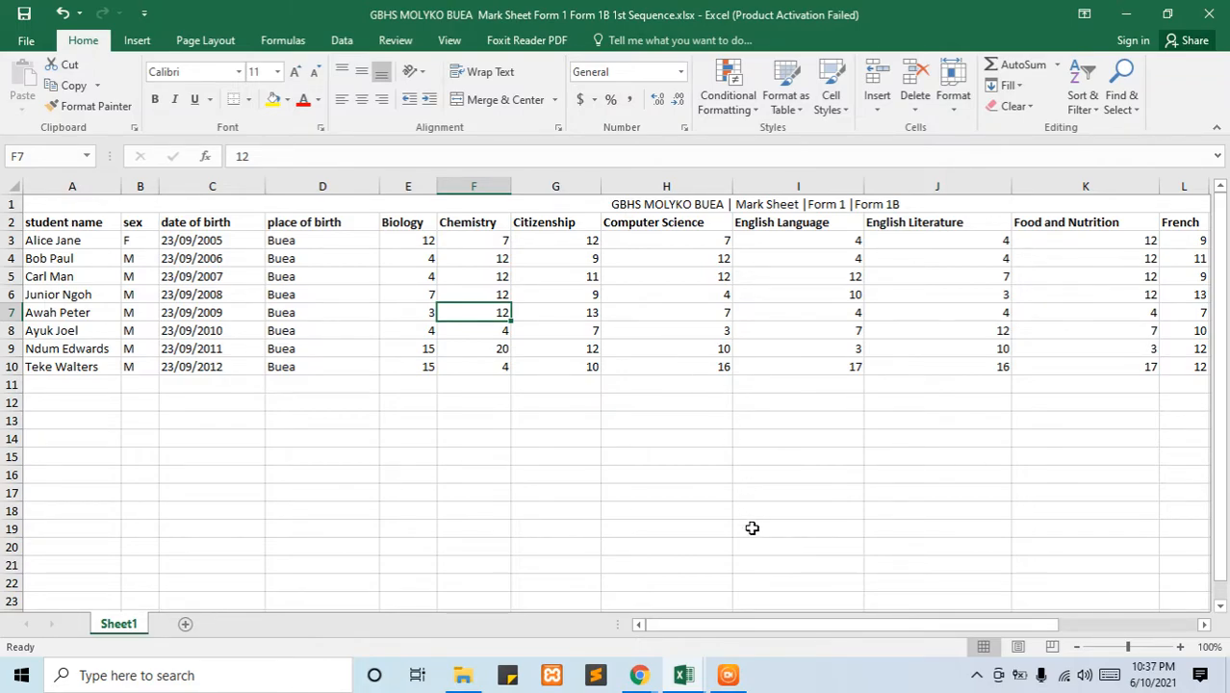
drag(702, 627, 892, 632)
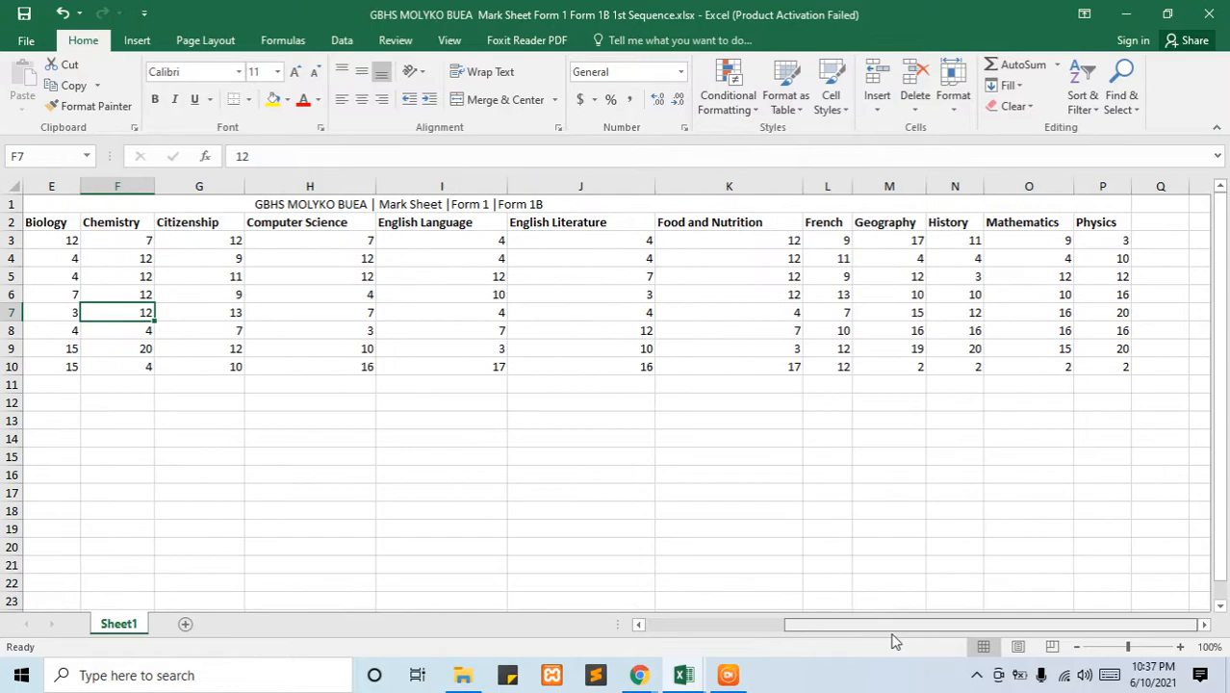
drag(818, 632, 646, 626)
Return to SchoolMap, open the marks upload form for Form 1B and set the sequence to Second Sequence - 2020/2021
key(alt+Tab)
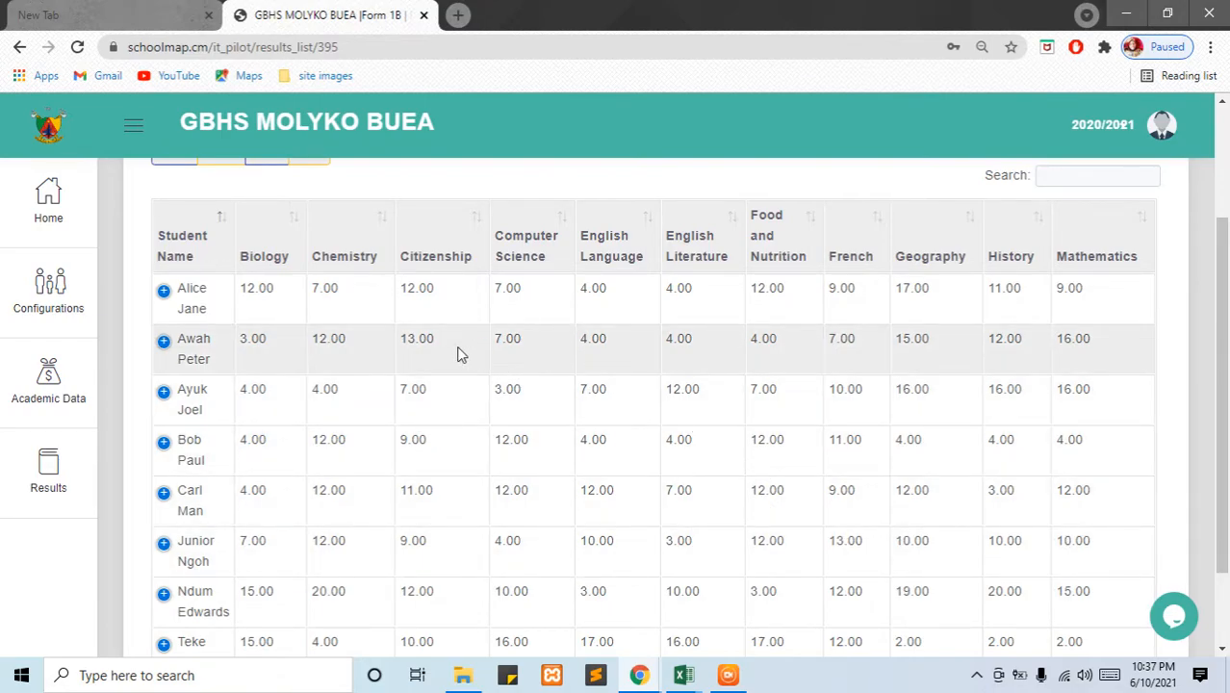
mouse_move(85, 282)
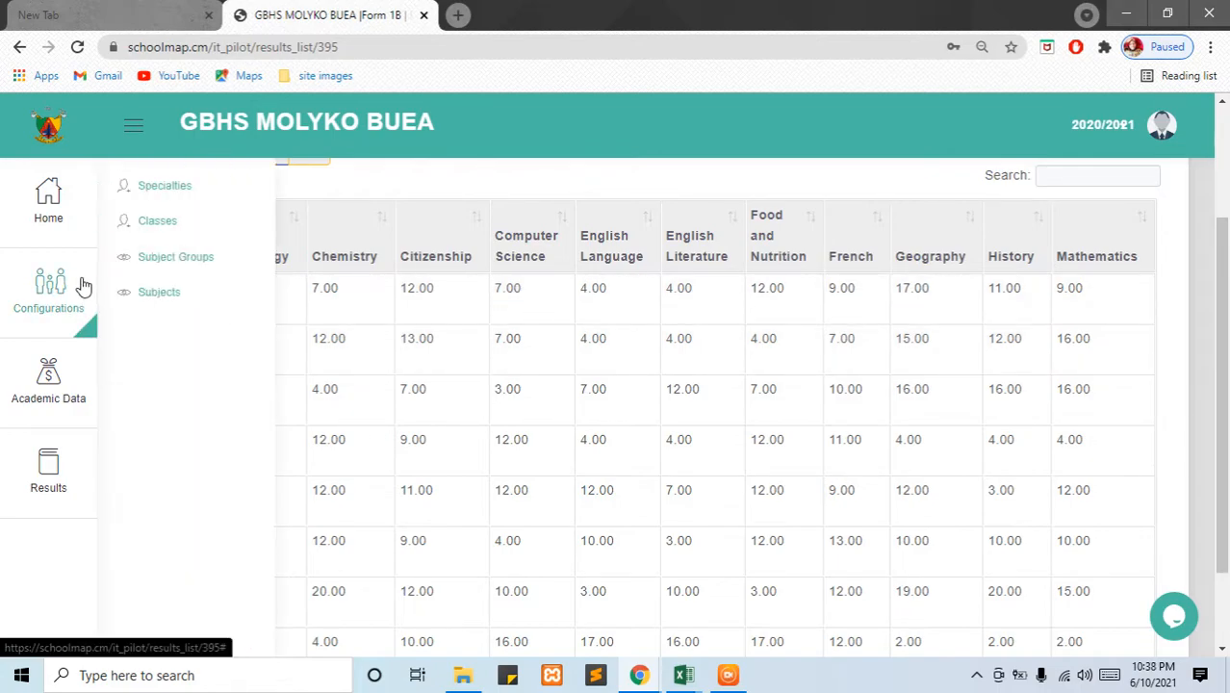
mouse_move(46, 366)
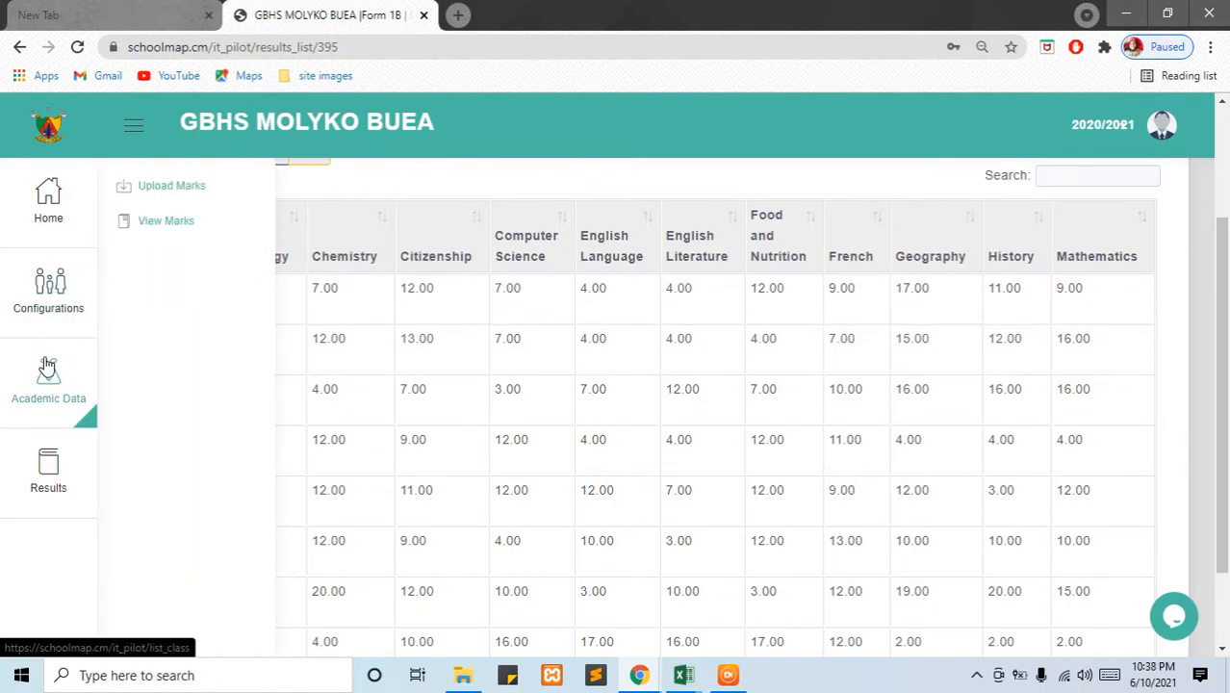
click(202, 190)
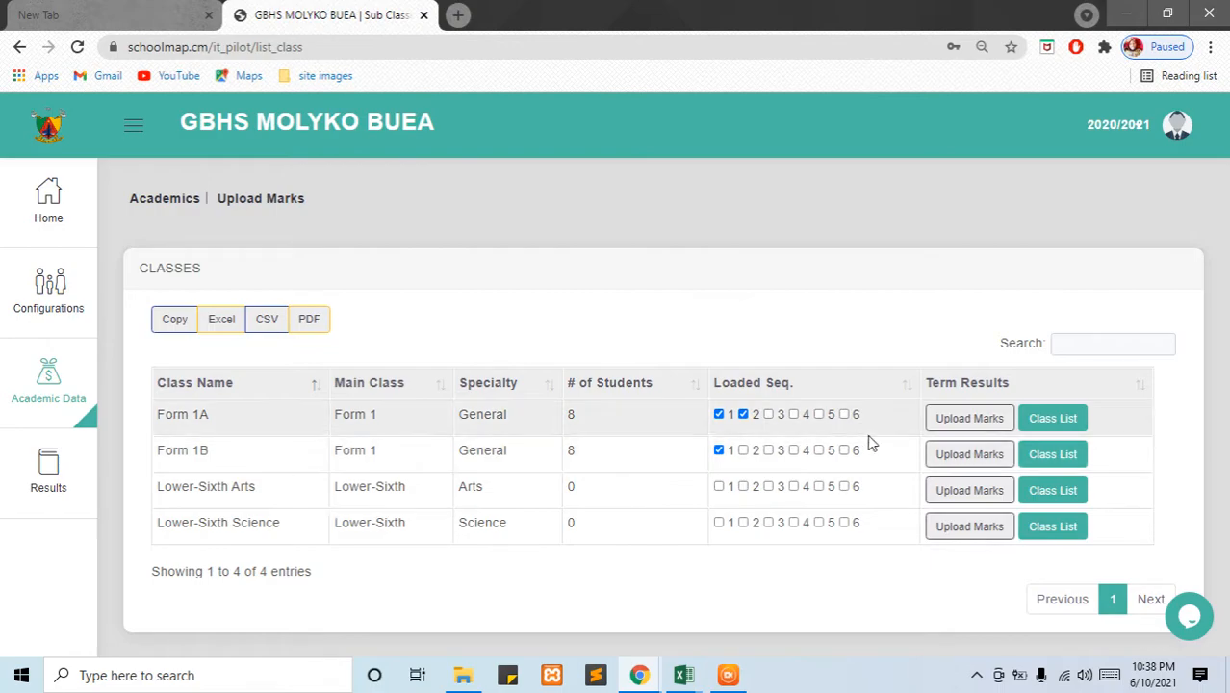
click(958, 464)
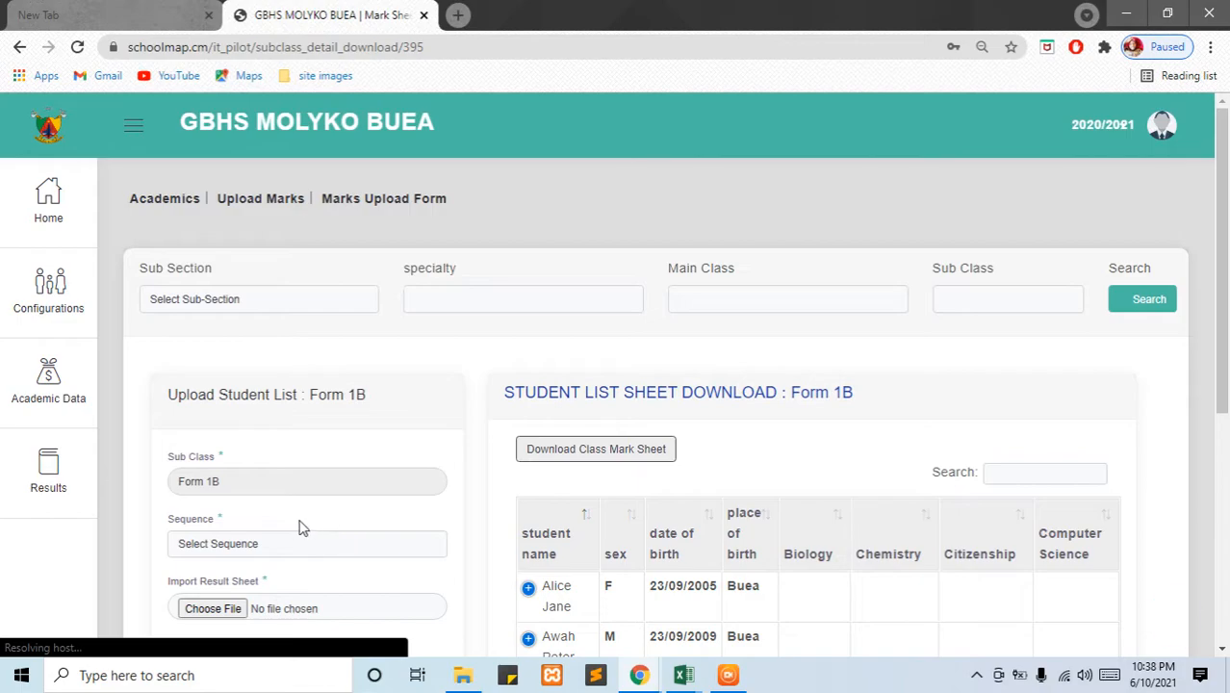
click(241, 545)
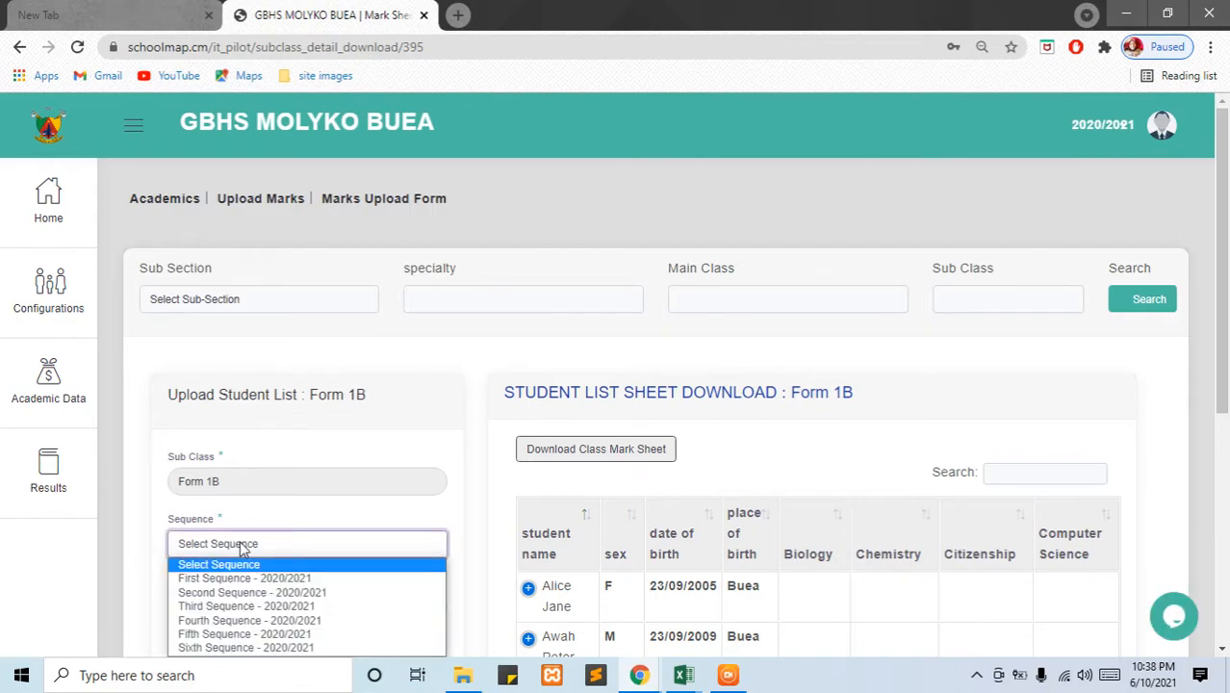
click(240, 593)
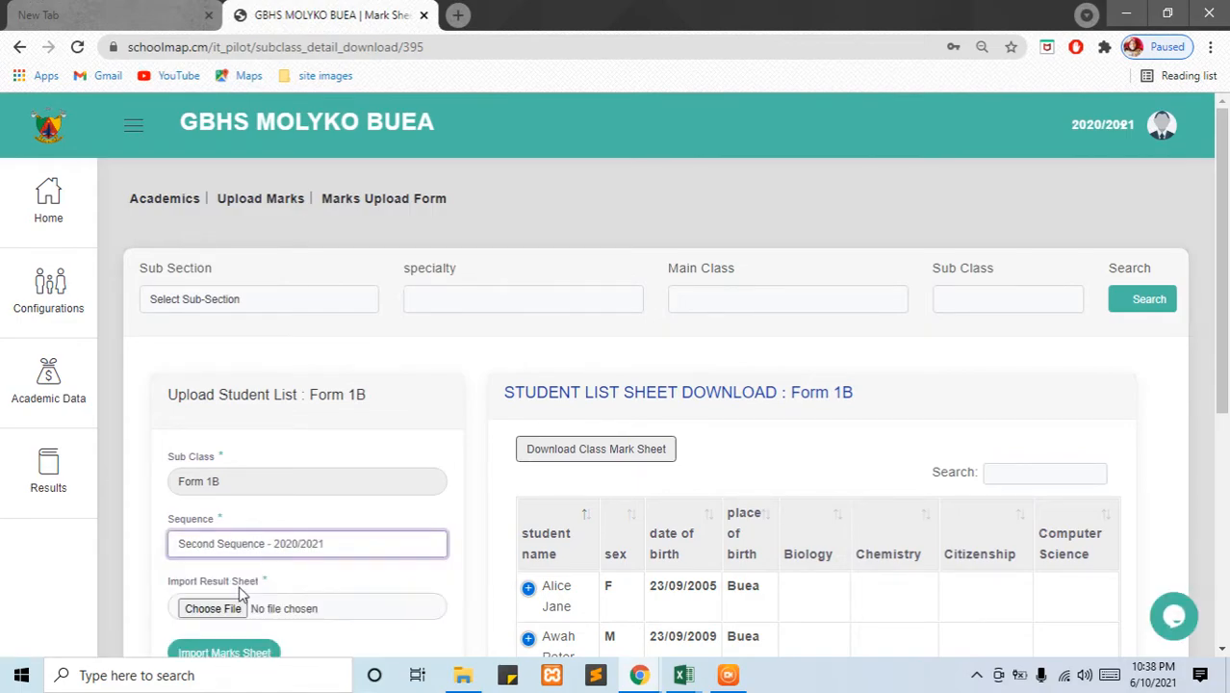
Switch to the Form 1B Excel workbook and copy the marks in F6:I10 over the cells starting at H3
key(alt+Tab)
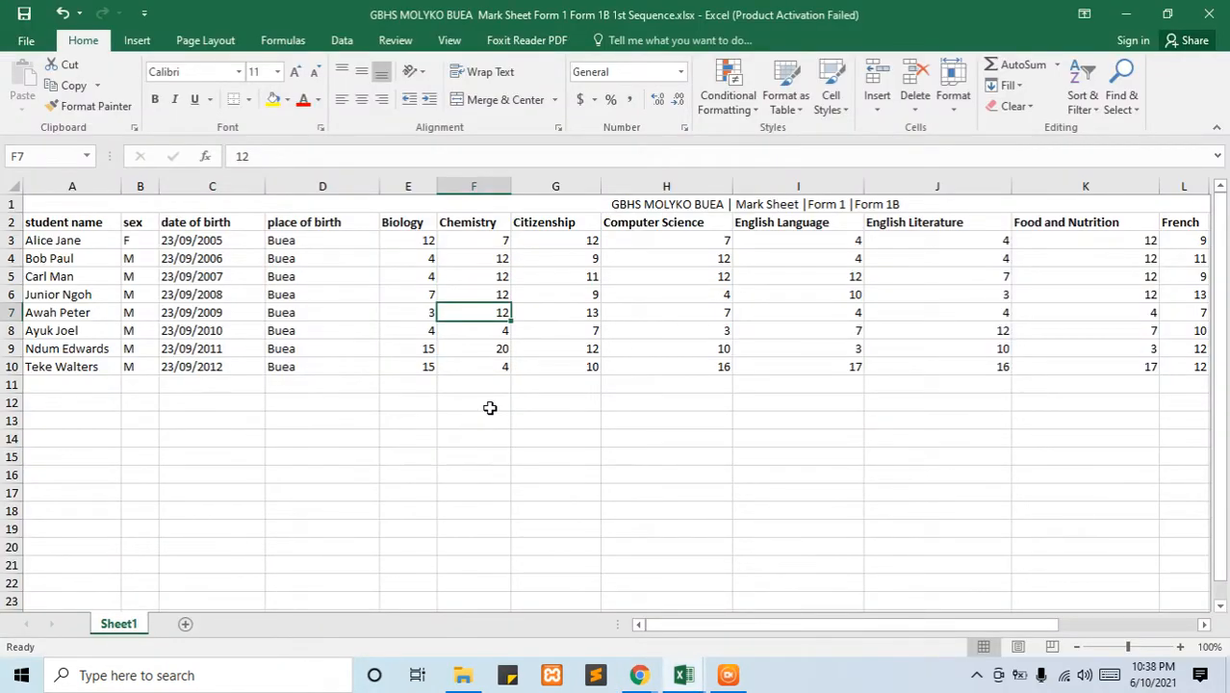
drag(508, 298, 822, 369)
key(ctrl+c)
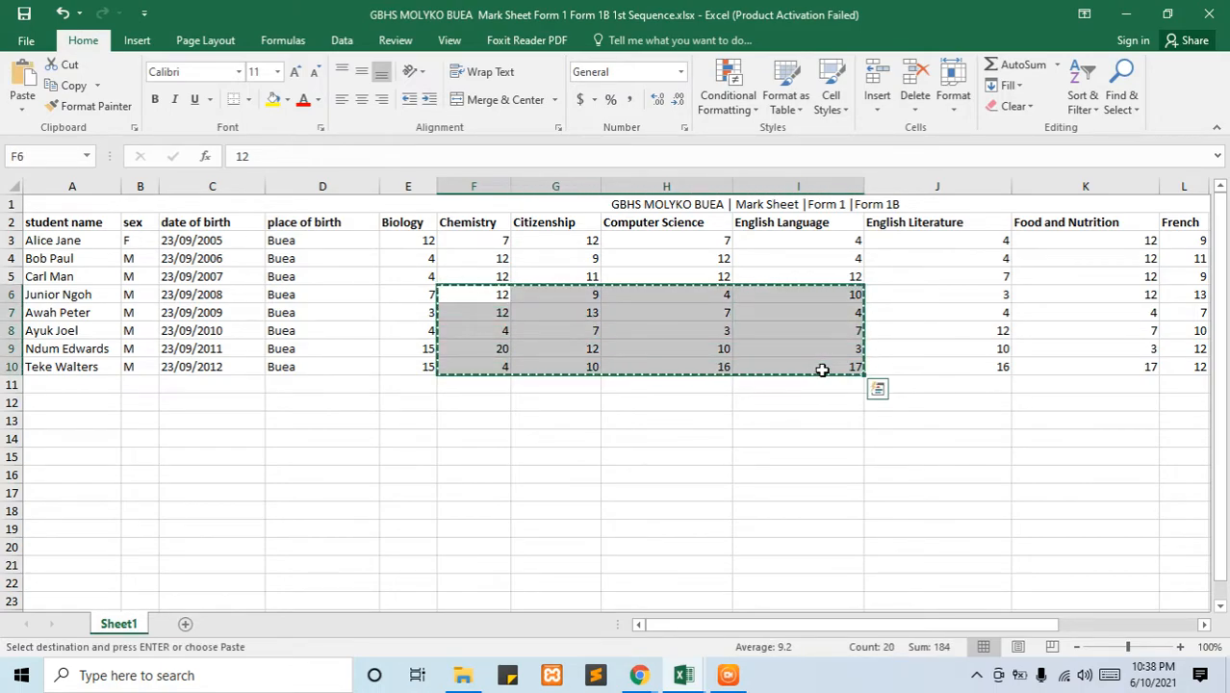
drag(713, 241, 1075, 308)
key(Return)
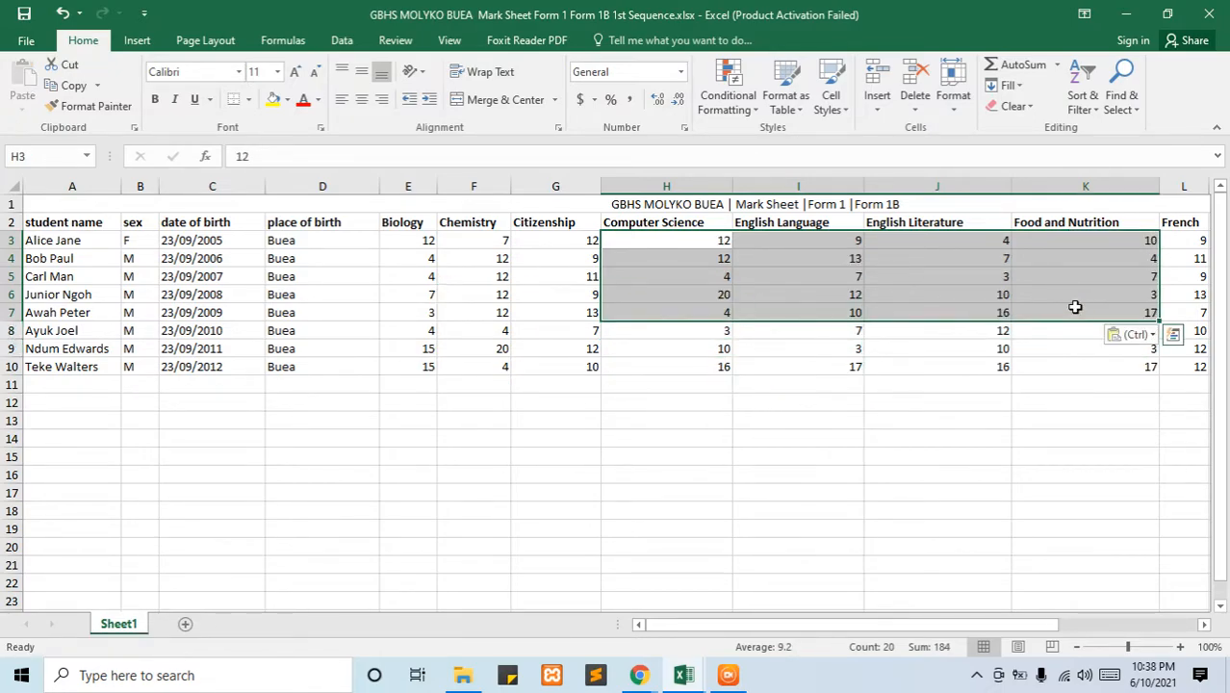
Copy the marks in M8:P10 over the cells starting at K4
drag(856, 622, 1061, 624)
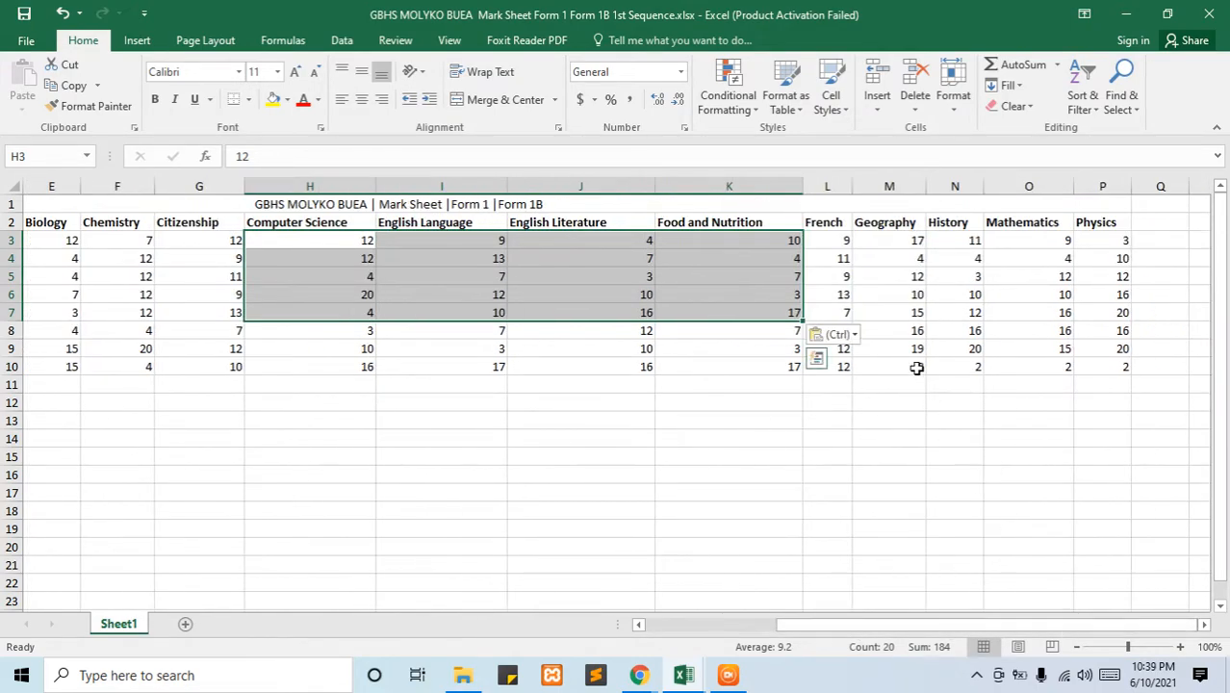
drag(884, 330, 1105, 367)
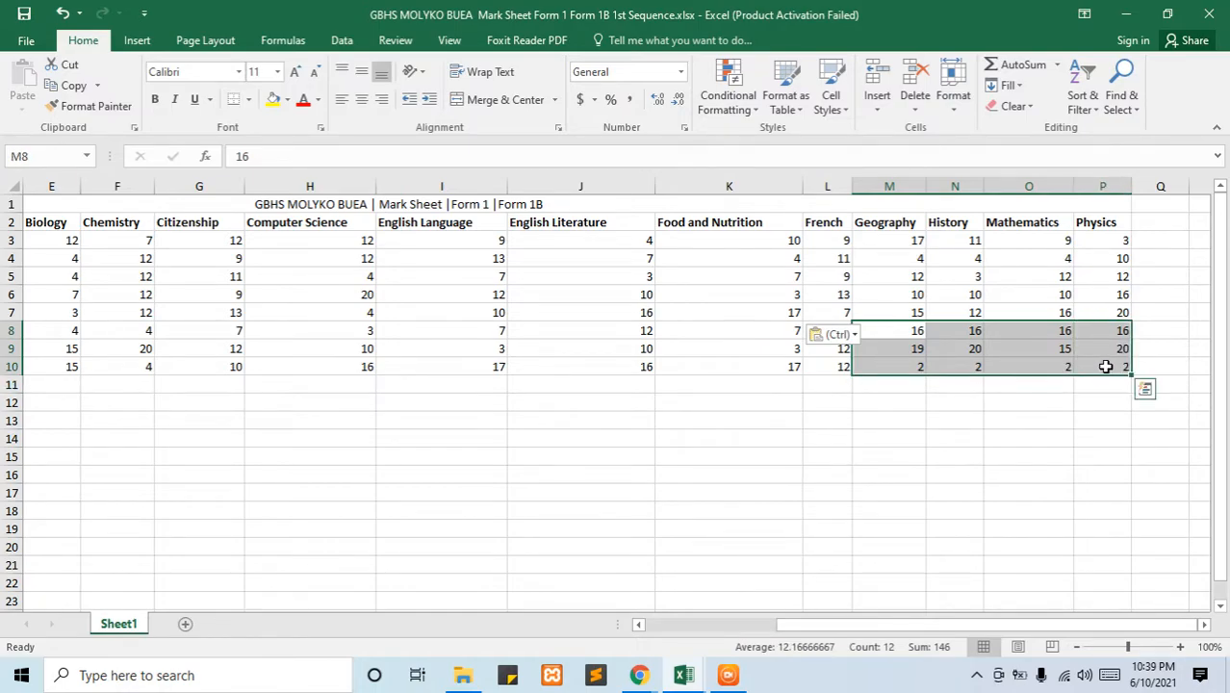
key(ctrl+c)
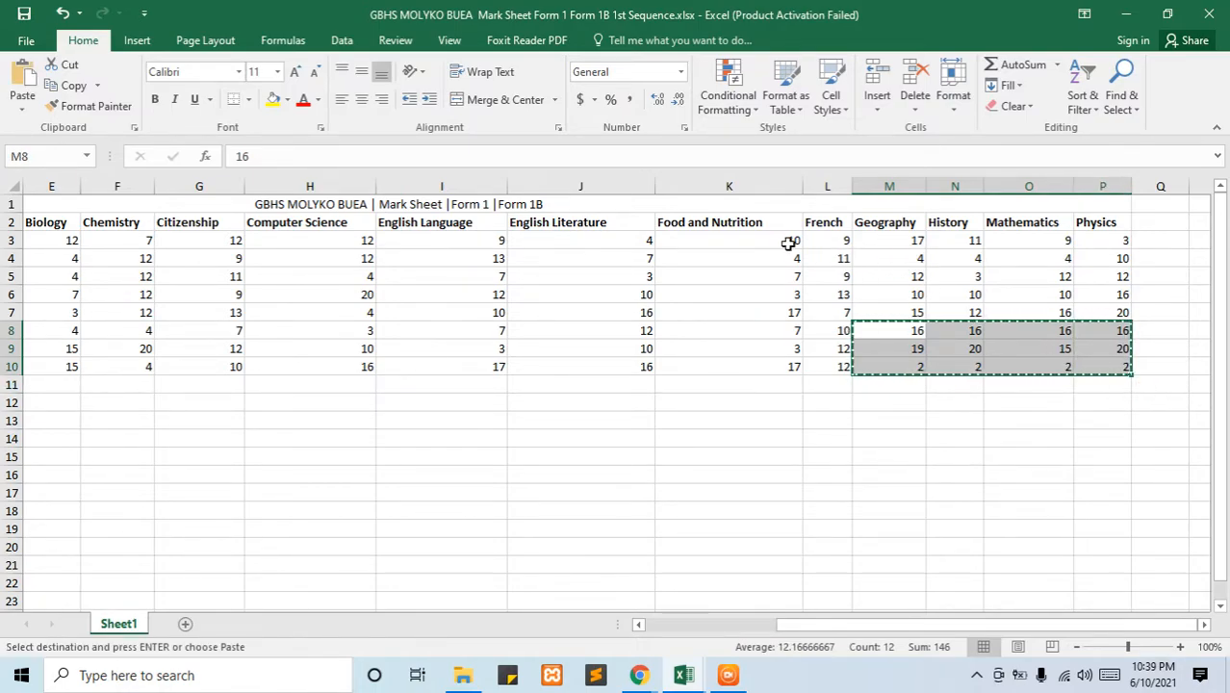
drag(778, 252, 959, 308)
key(ctrl+v)
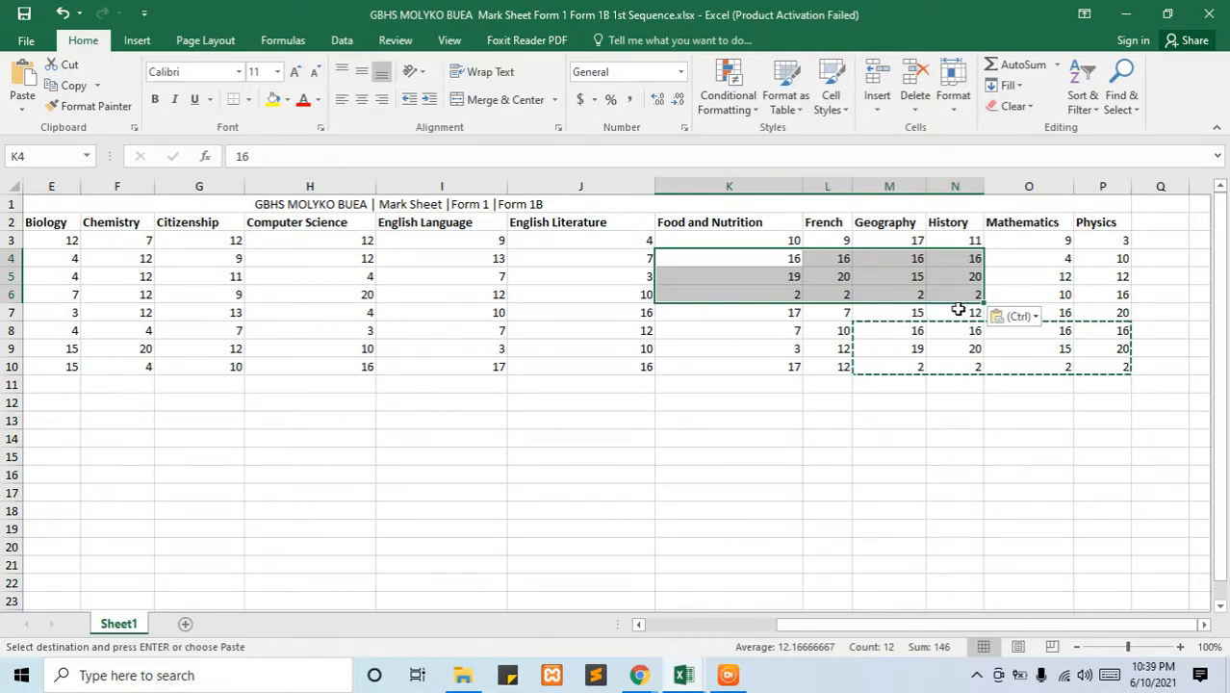
Save the workbook in Documents as a copy named GBHS MOLYKO BUEA Mark Sheet Form 1 Form 1B 2nd Sequence.xlsx
click(28, 40)
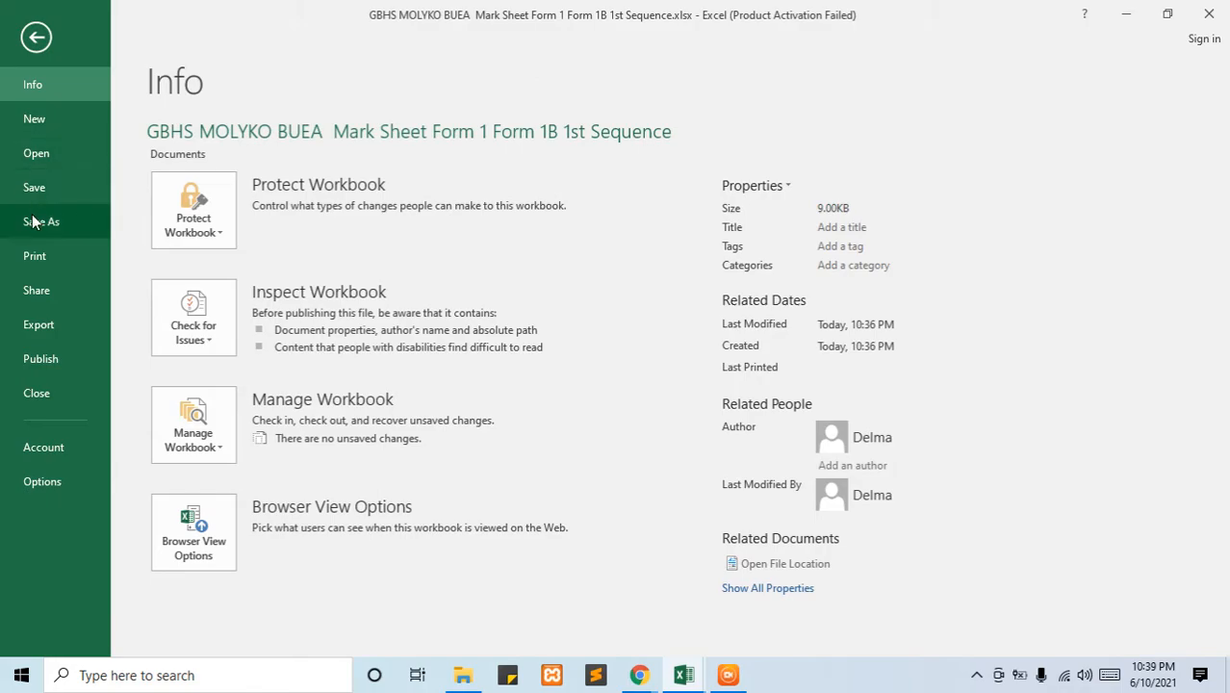
click(39, 219)
click(476, 183)
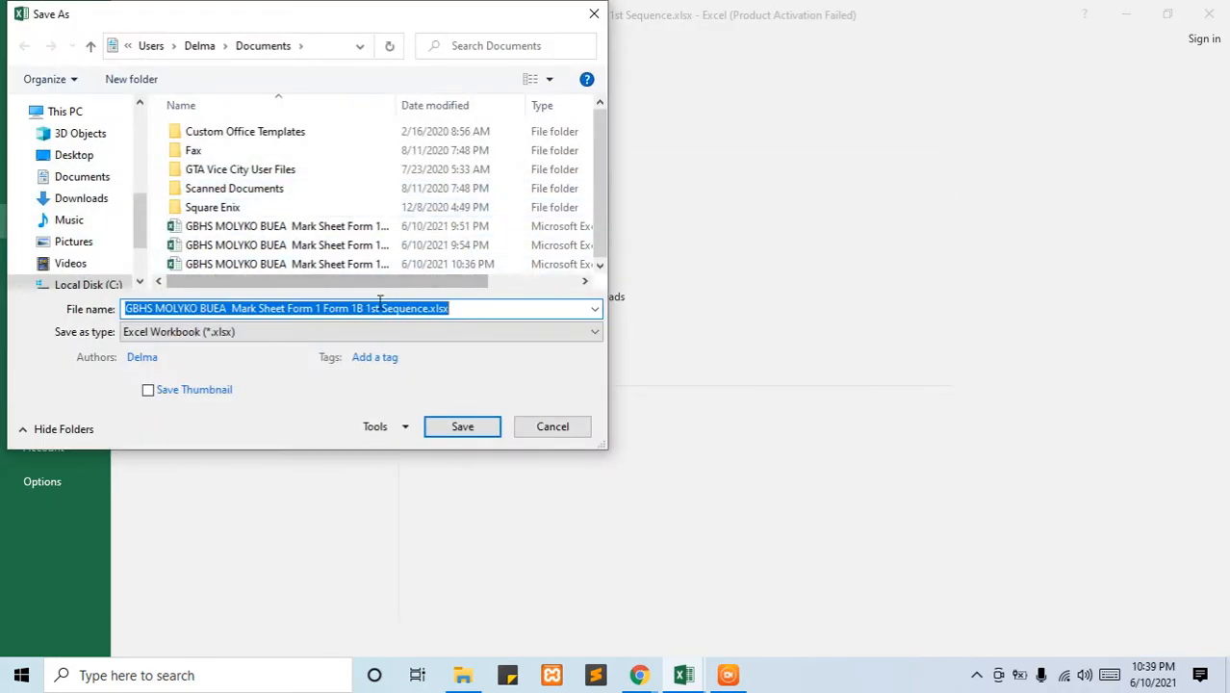
click(380, 308)
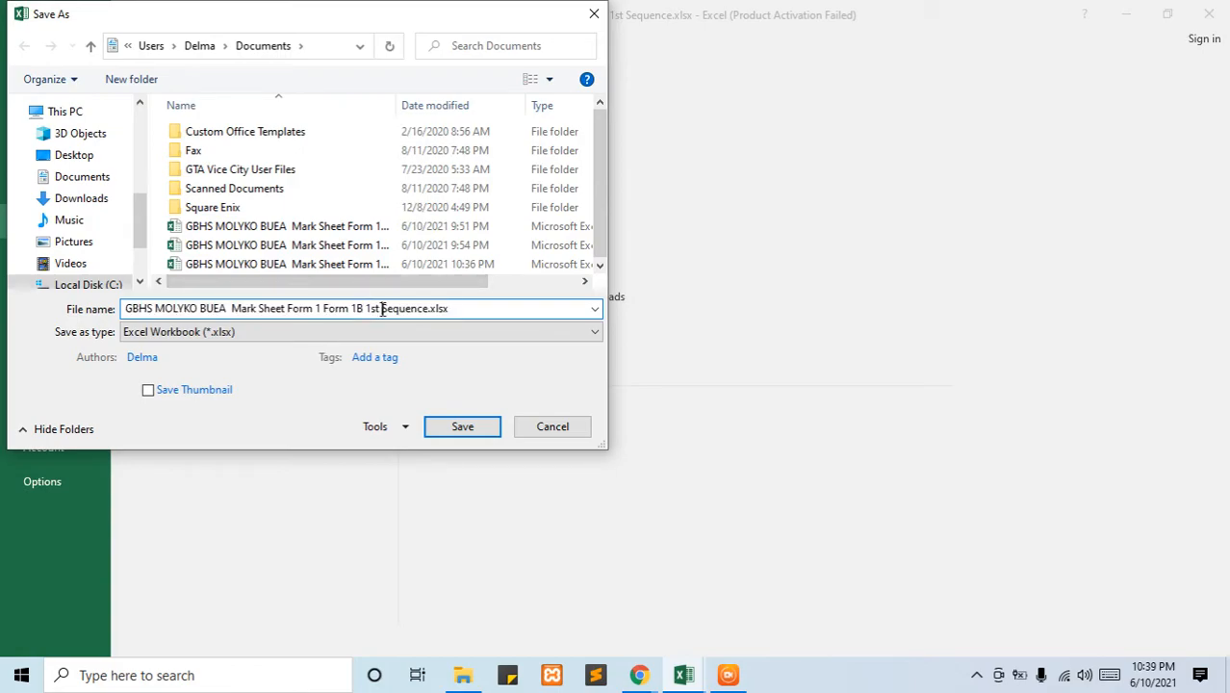
key(BackSpace)
key(BackSpace)
key(BackSpace)
key(BackSpace)
text(2nd)
click(457, 427)
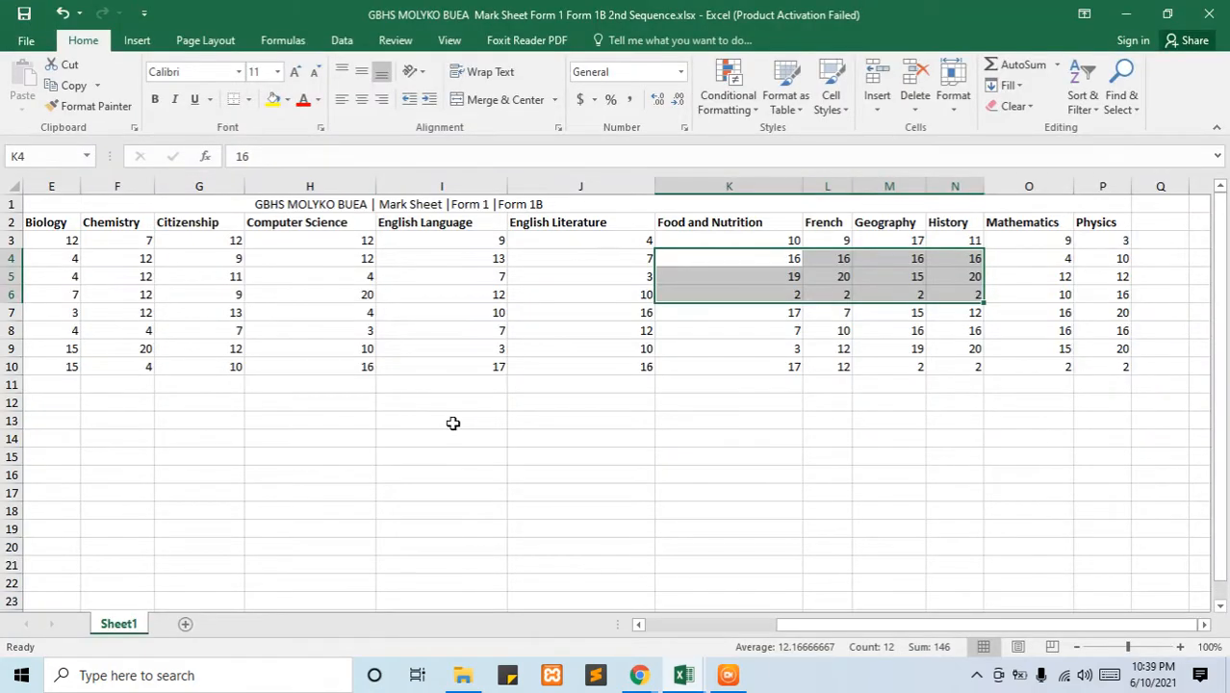
Switch to SchoolMap, choose the Form 1B 2nd Sequence workbook from Documents as the result sheet and import the marks
key(alt+Tab)
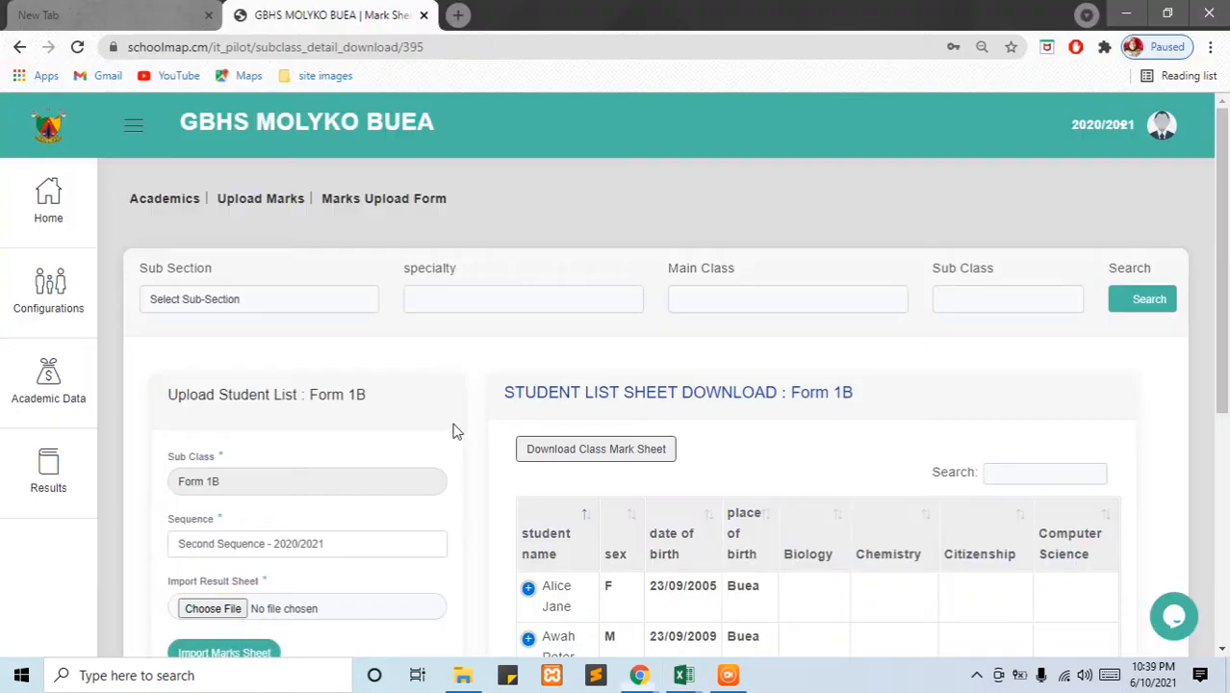
click(224, 608)
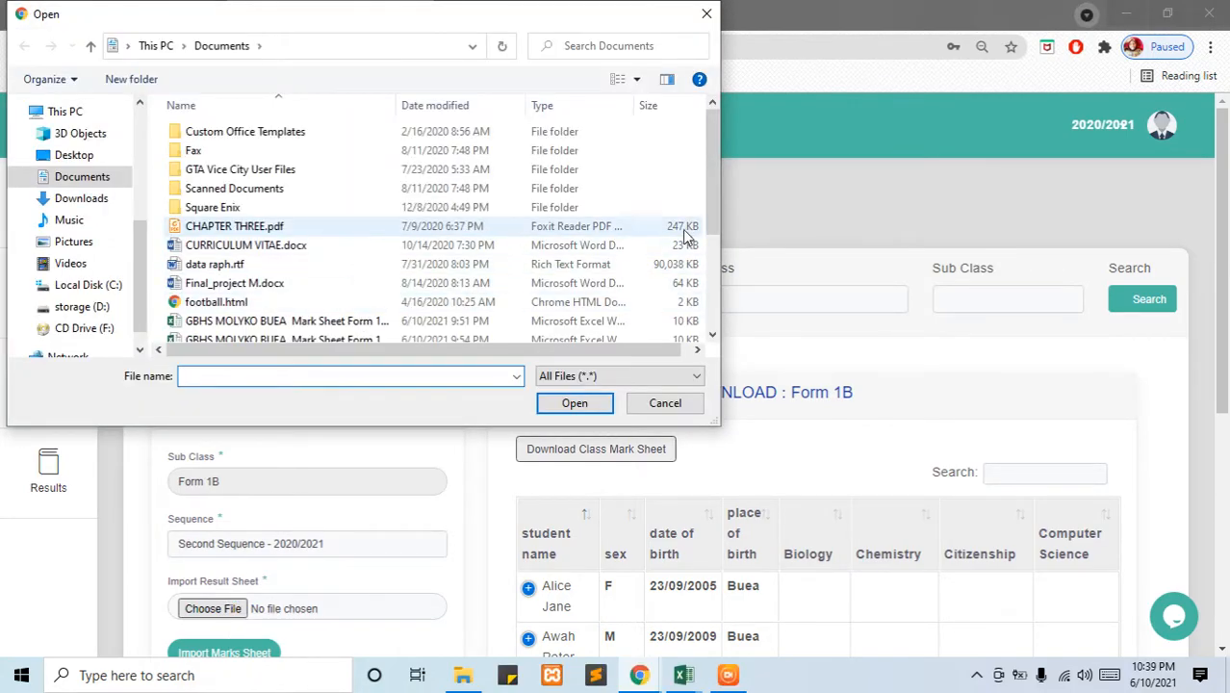
drag(712, 229, 709, 267)
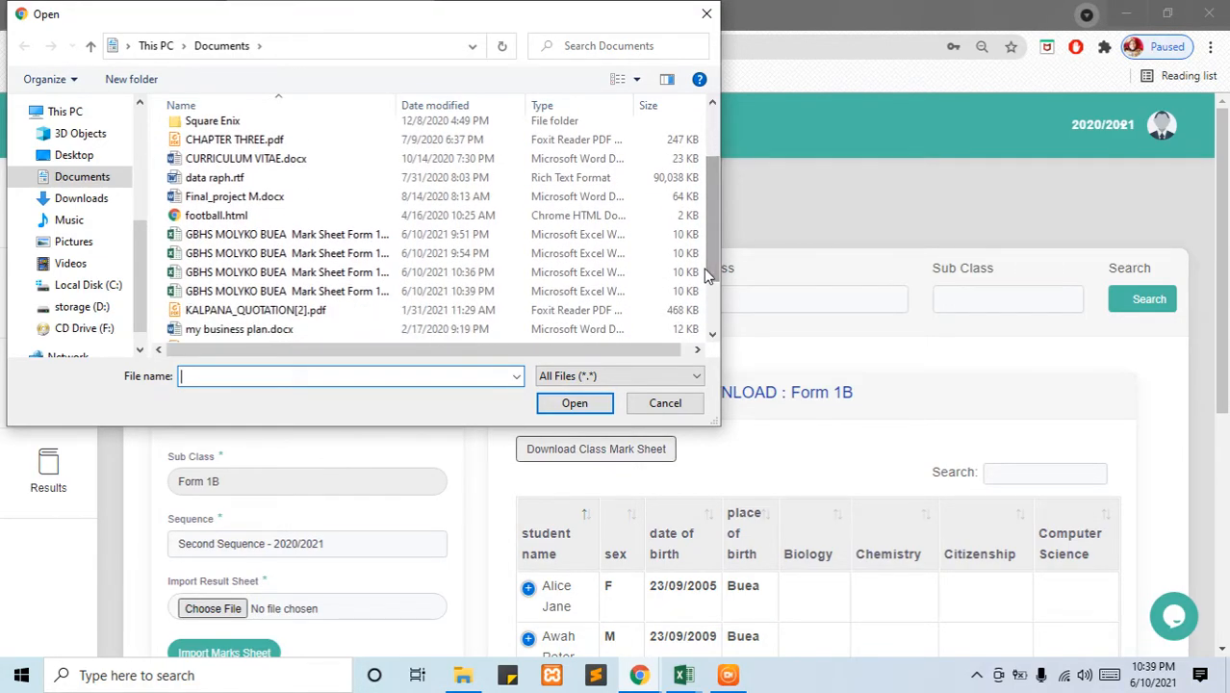
click(332, 292)
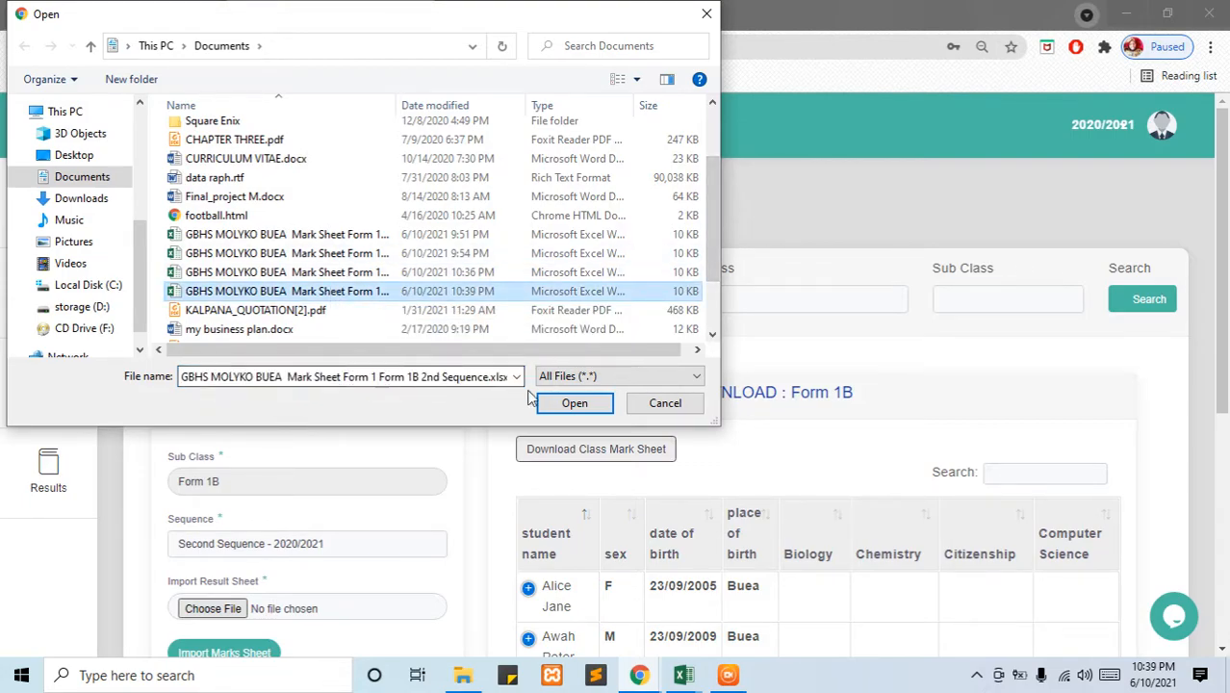
click(571, 402)
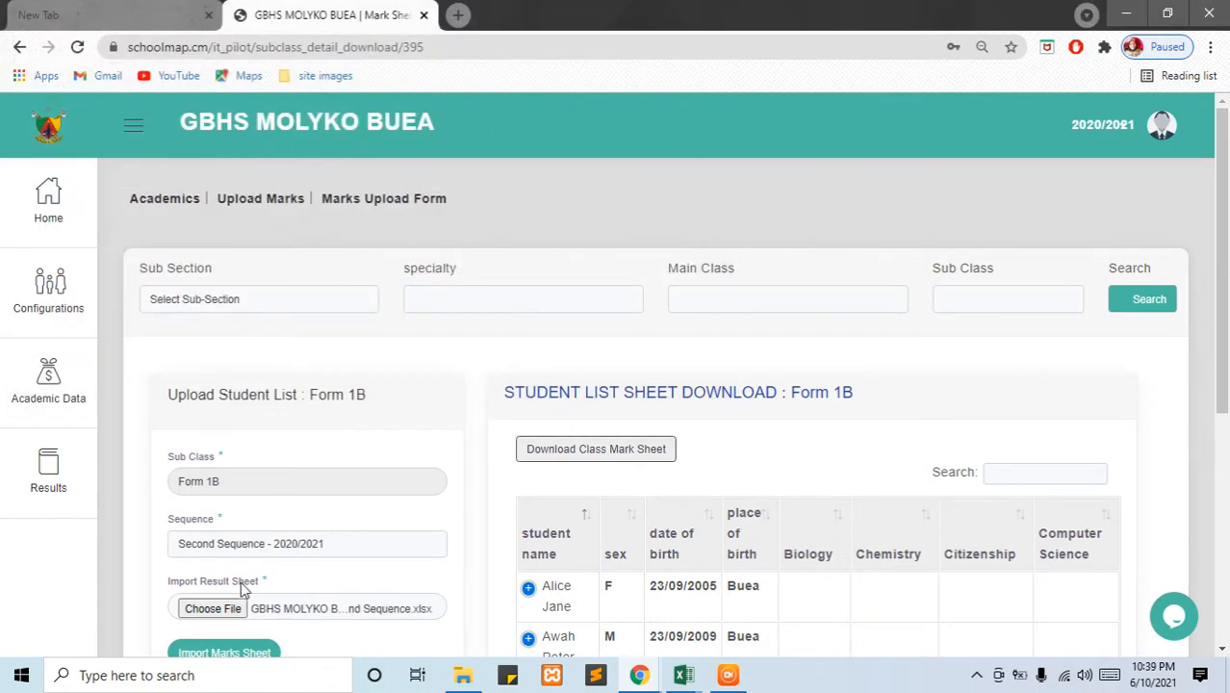
click(242, 651)
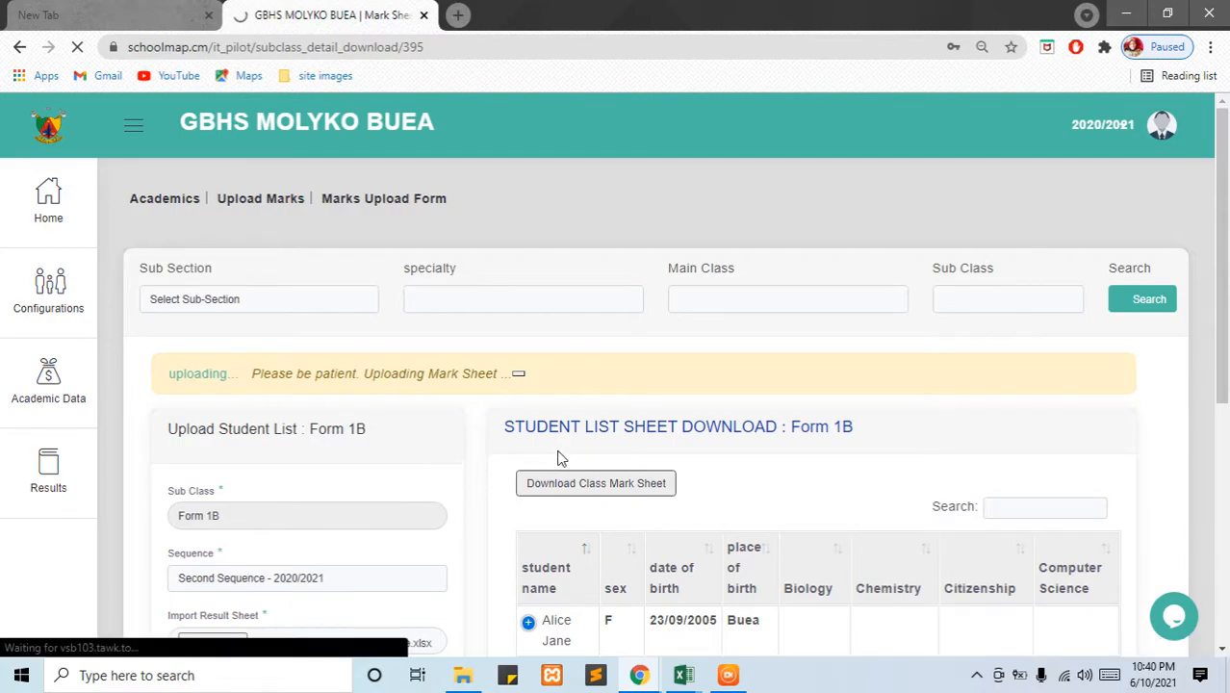
scroll(557, 458, down, 1)
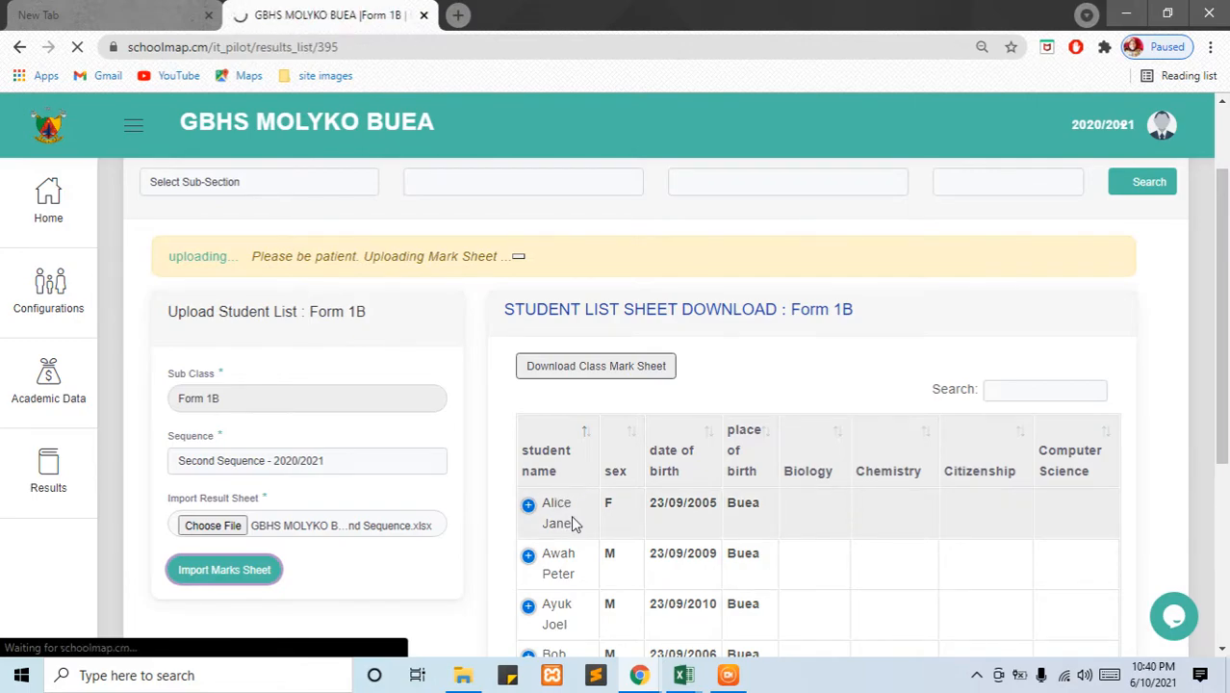
scroll(618, 546, down, 1)
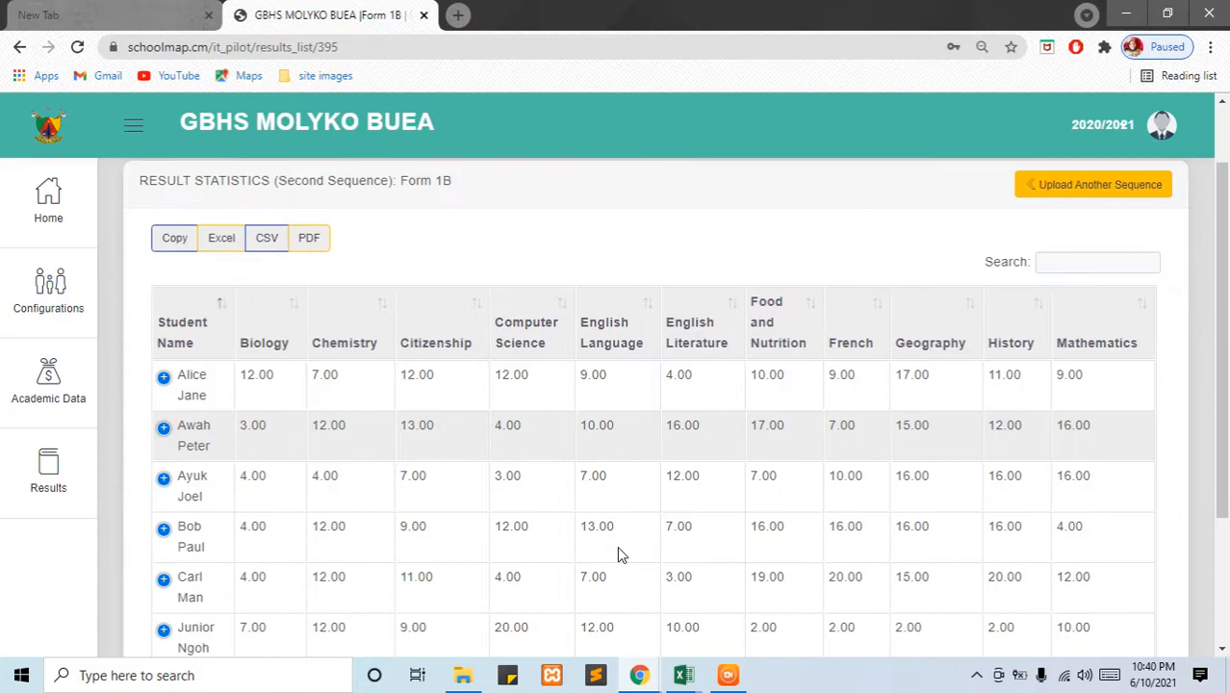
scroll(617, 546, down, 2)
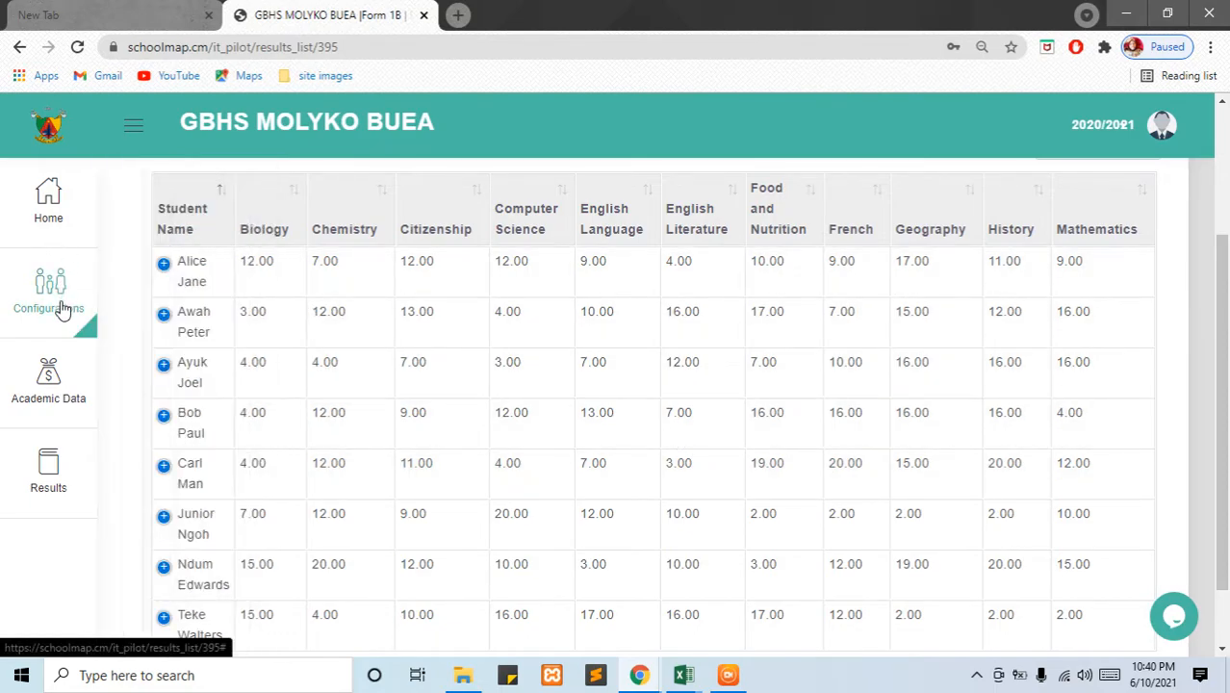
Open the Upload Marks class list, export it to Excel and open the downloaded workbook
mouse_move(46, 385)
click(176, 189)
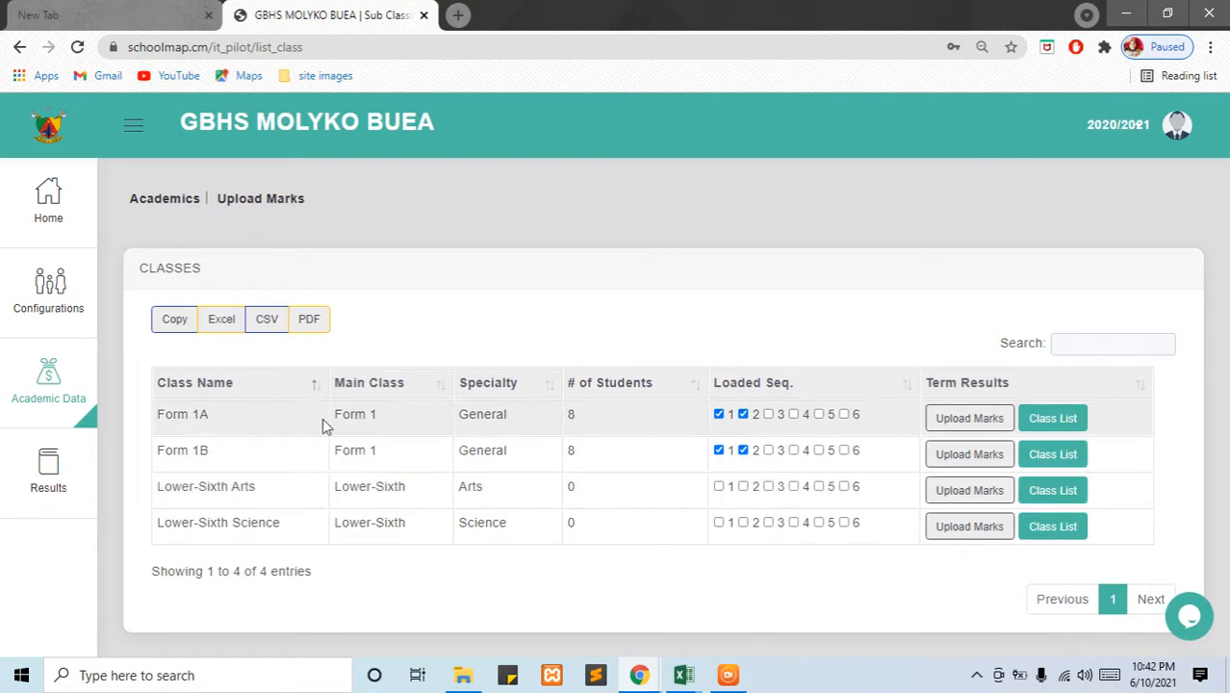
click(222, 323)
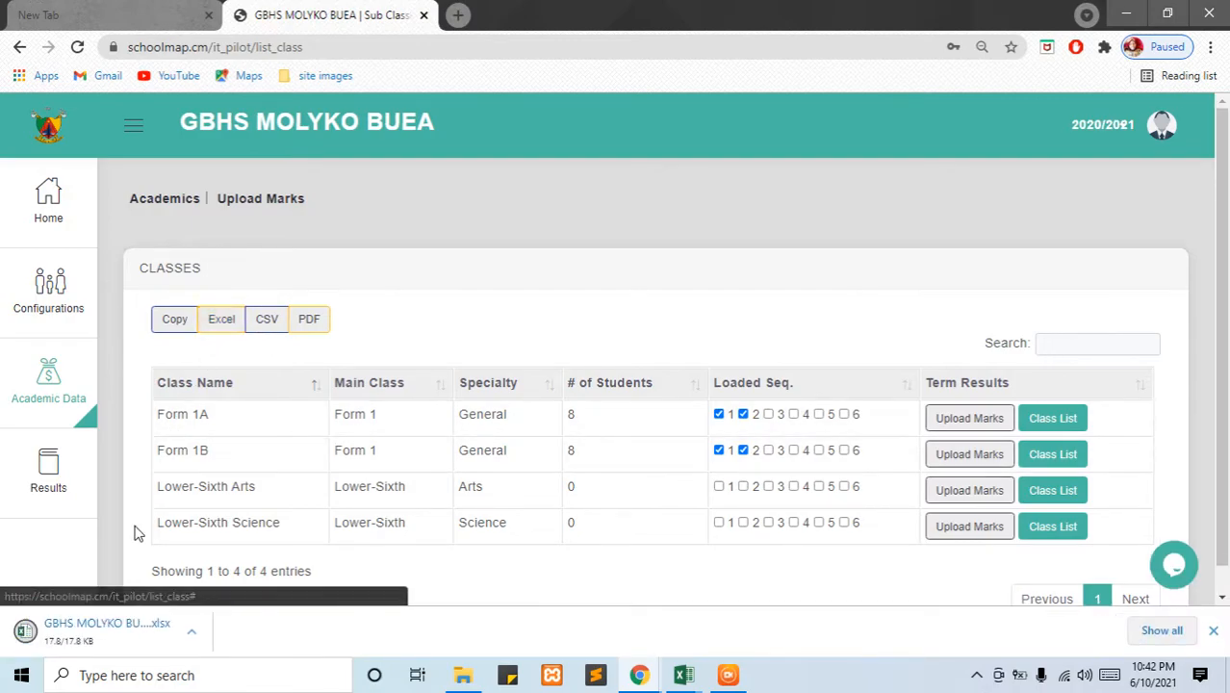
click(96, 637)
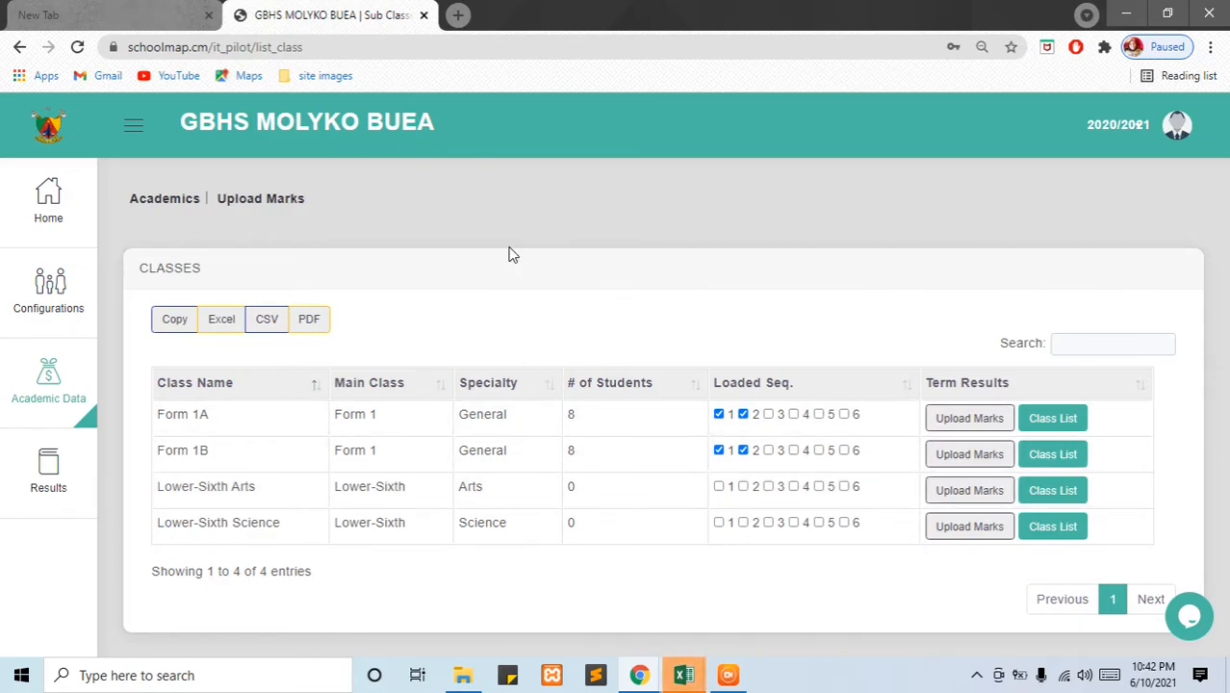
Open the class results page and examine the term and annual result statistics of every class
click(43, 473)
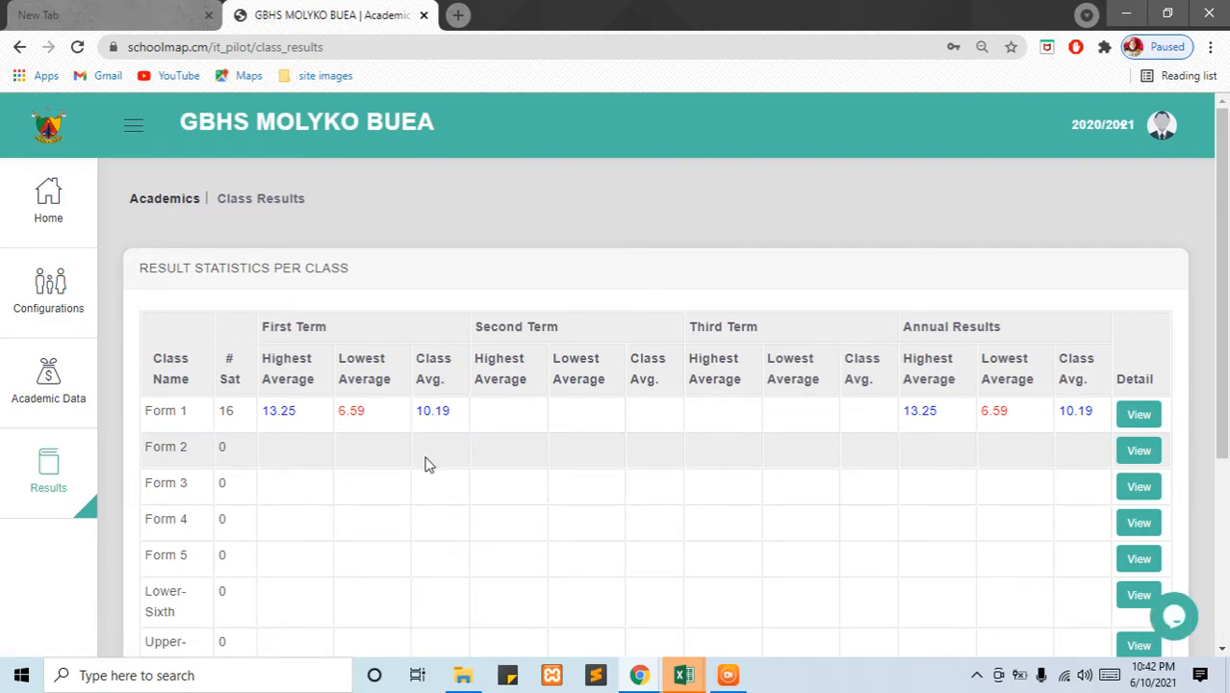
scroll(428, 465, down, 2)
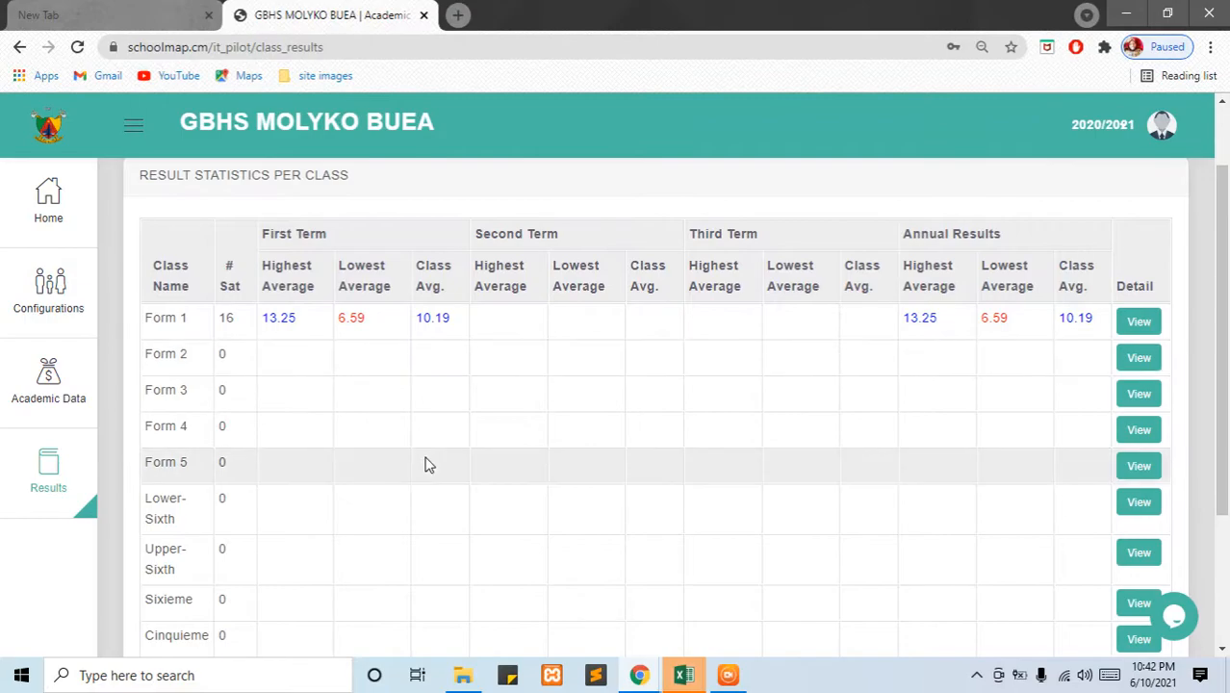
scroll(428, 465, down, 3)
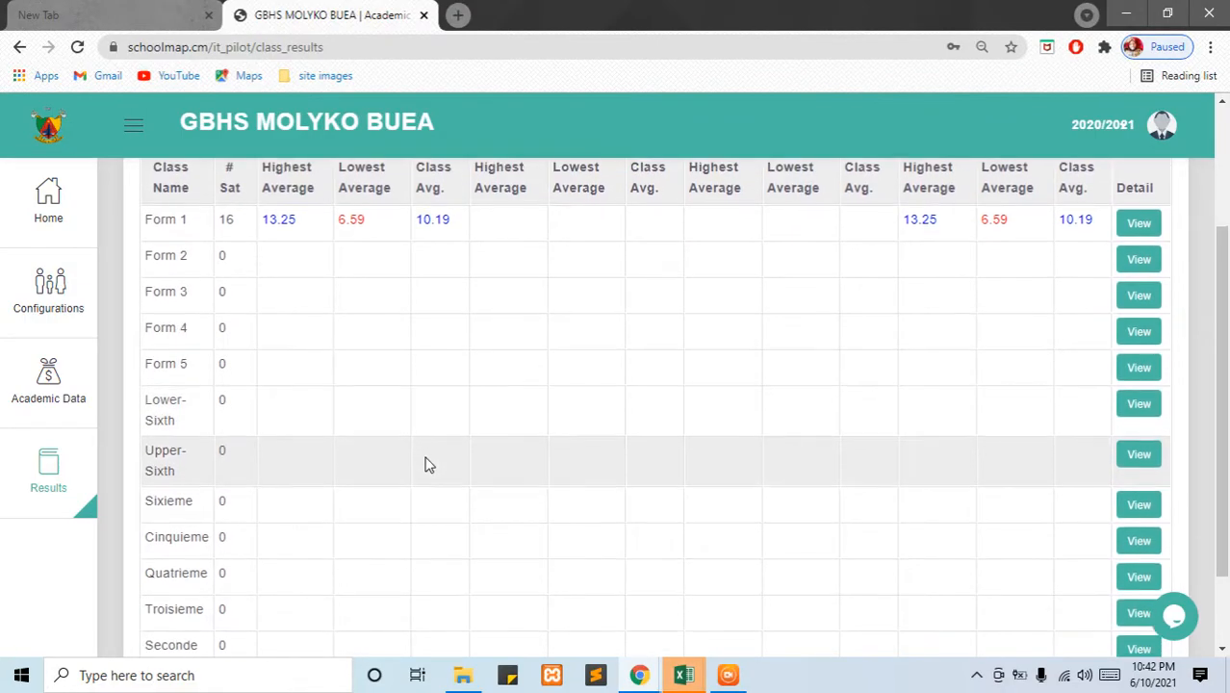
scroll(429, 465, up, 2)
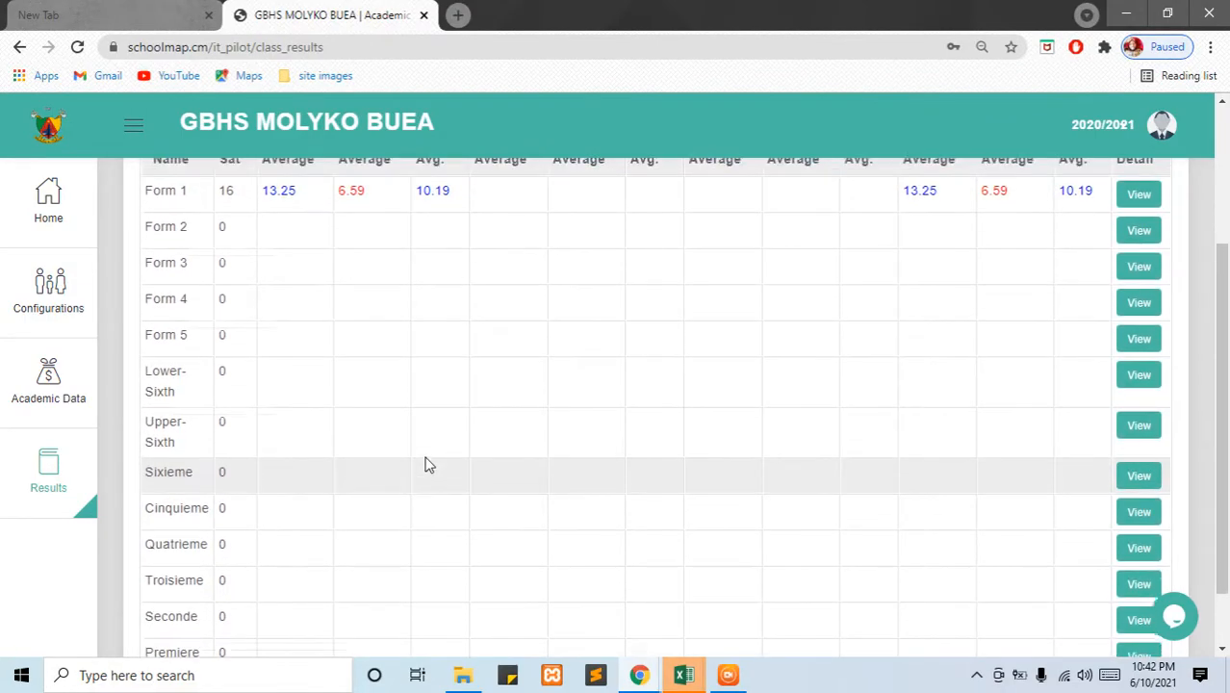
scroll(428, 464, up, 1)
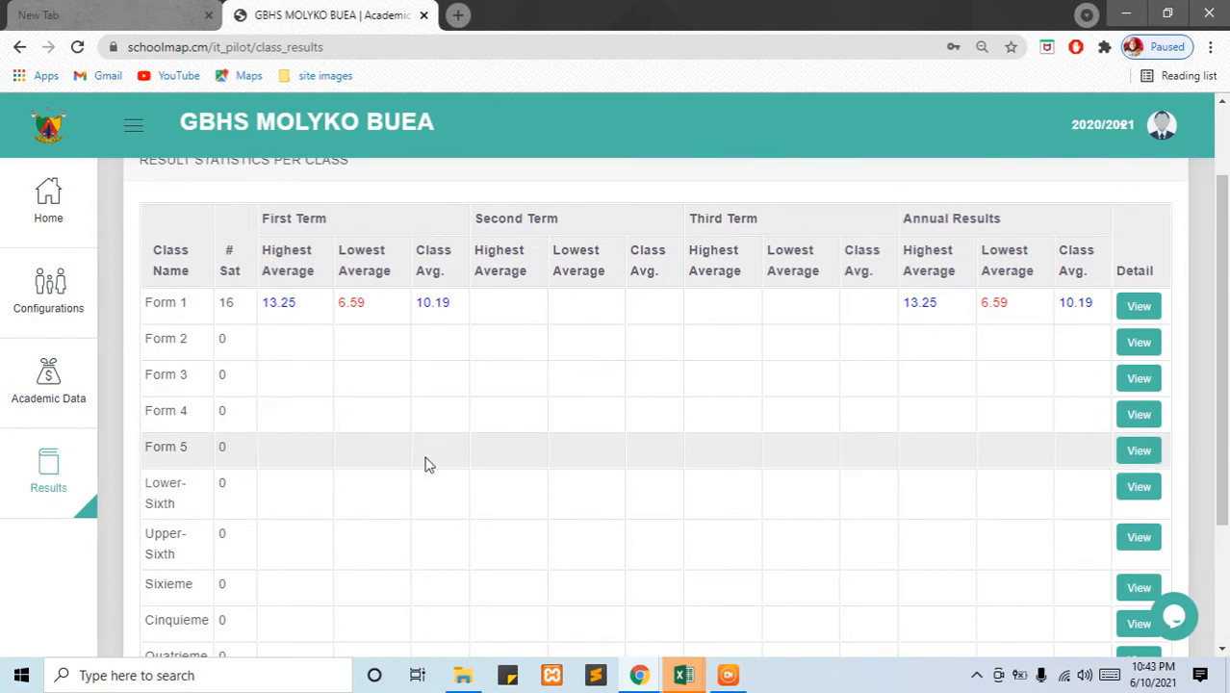
scroll(429, 464, down, 3)
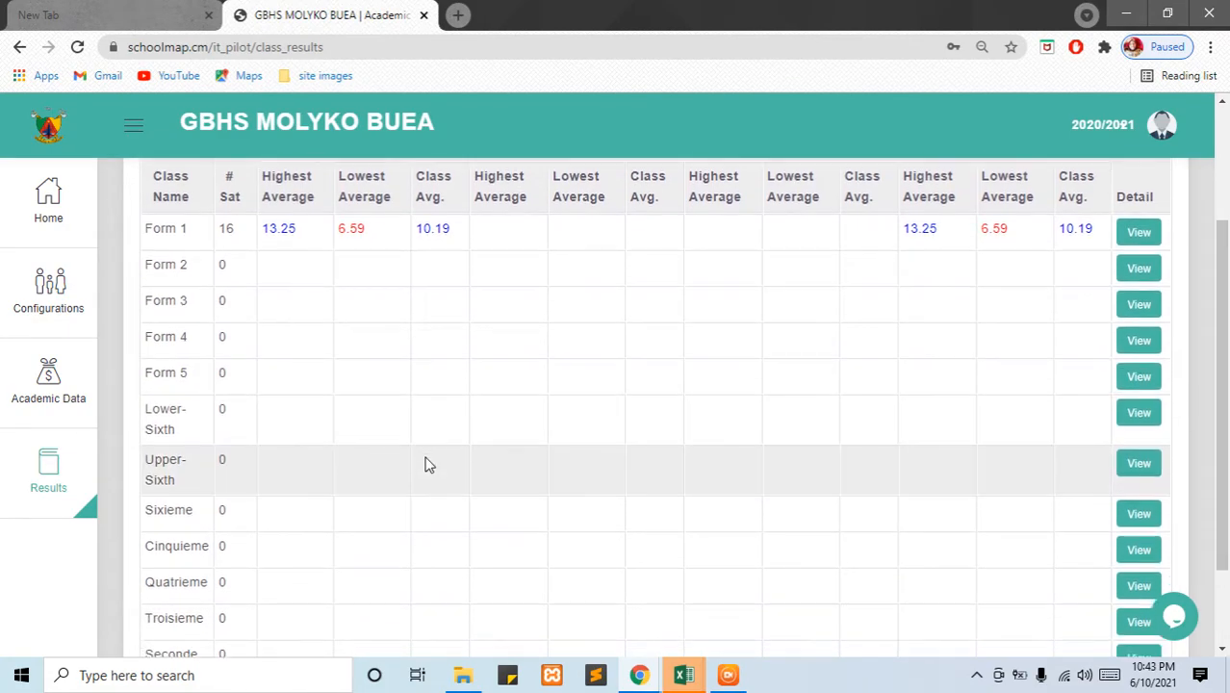
scroll(429, 465, up, 1)
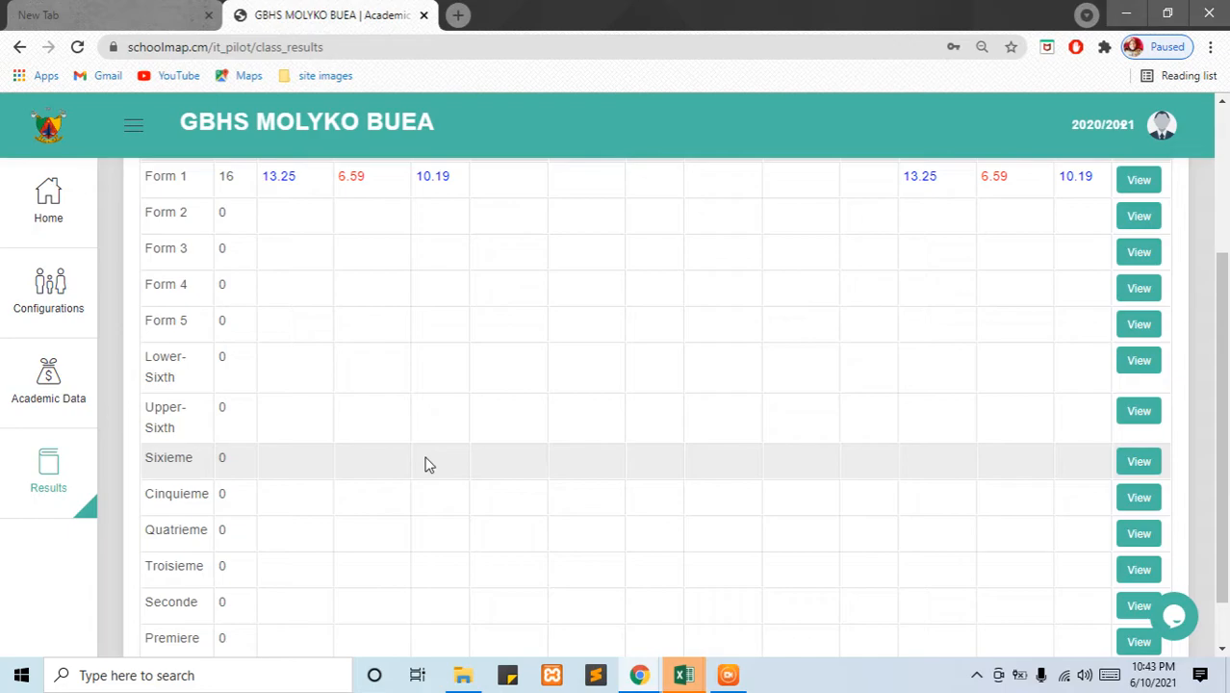
scroll(428, 465, down, 2)
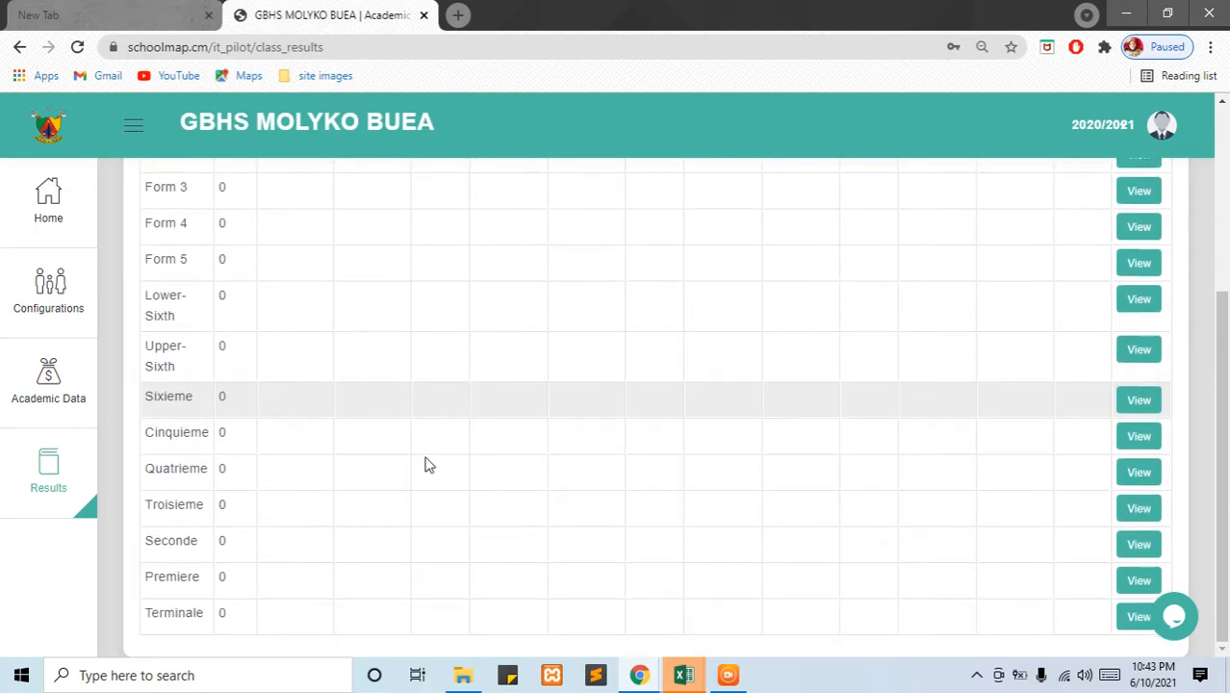
scroll(429, 465, up, 1)
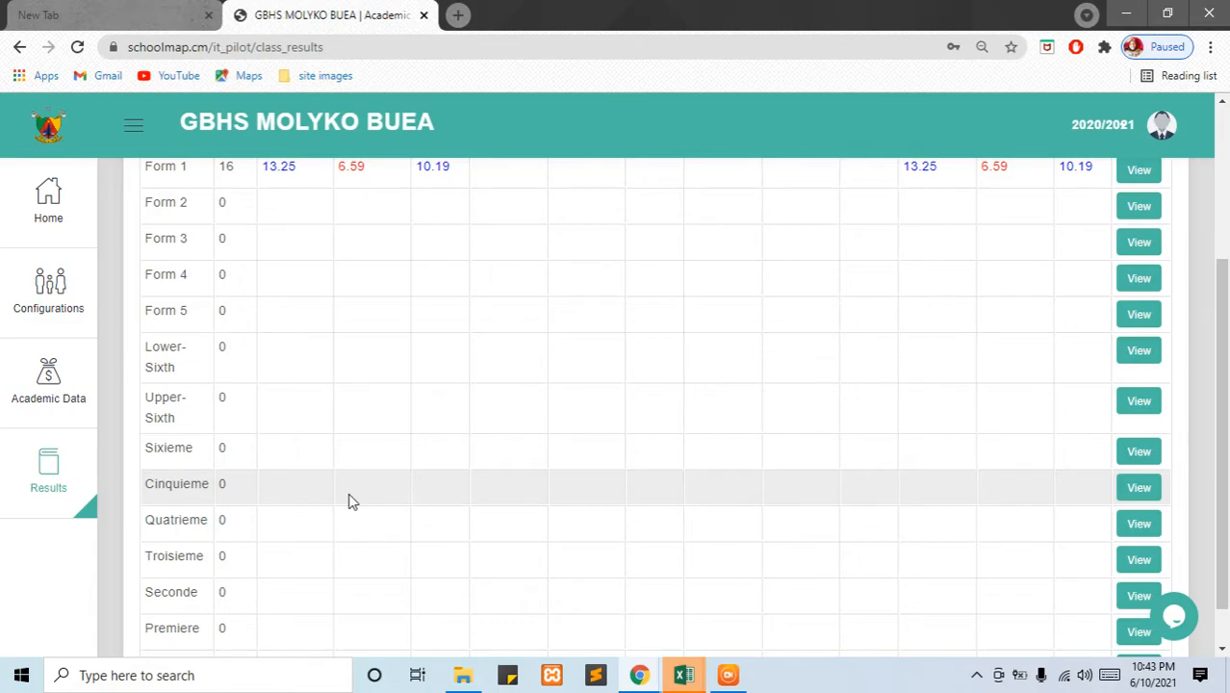
scroll(352, 501, down, 1)
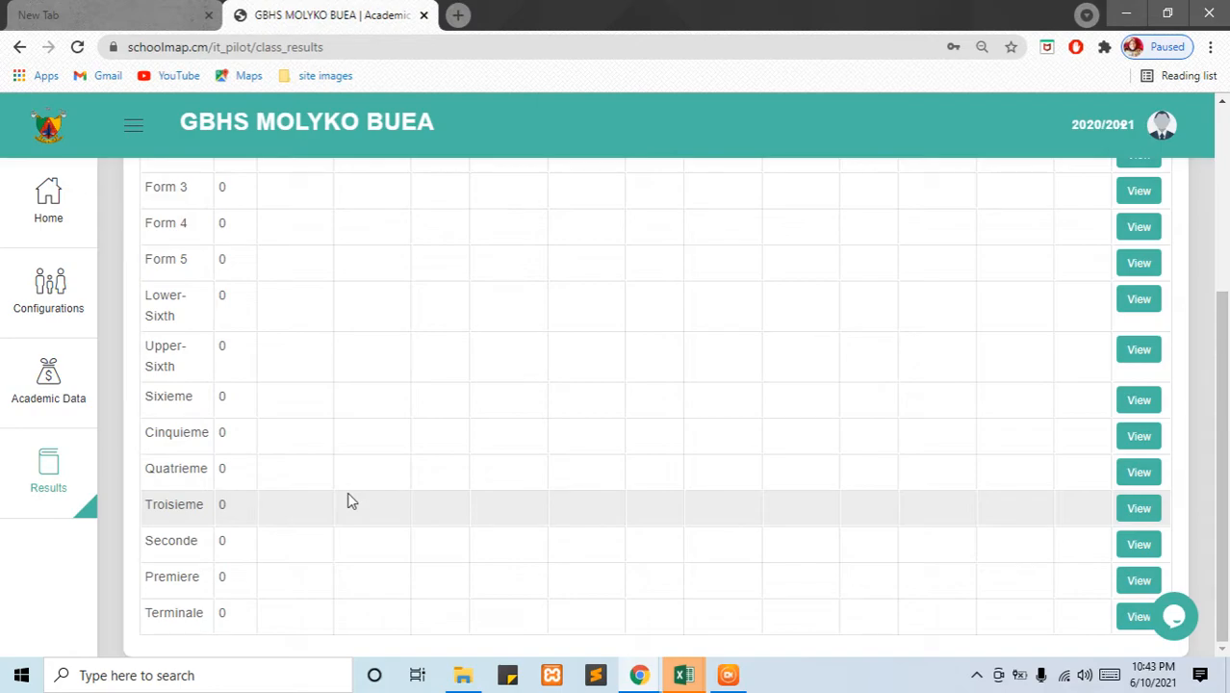
scroll(352, 501, up, 4)
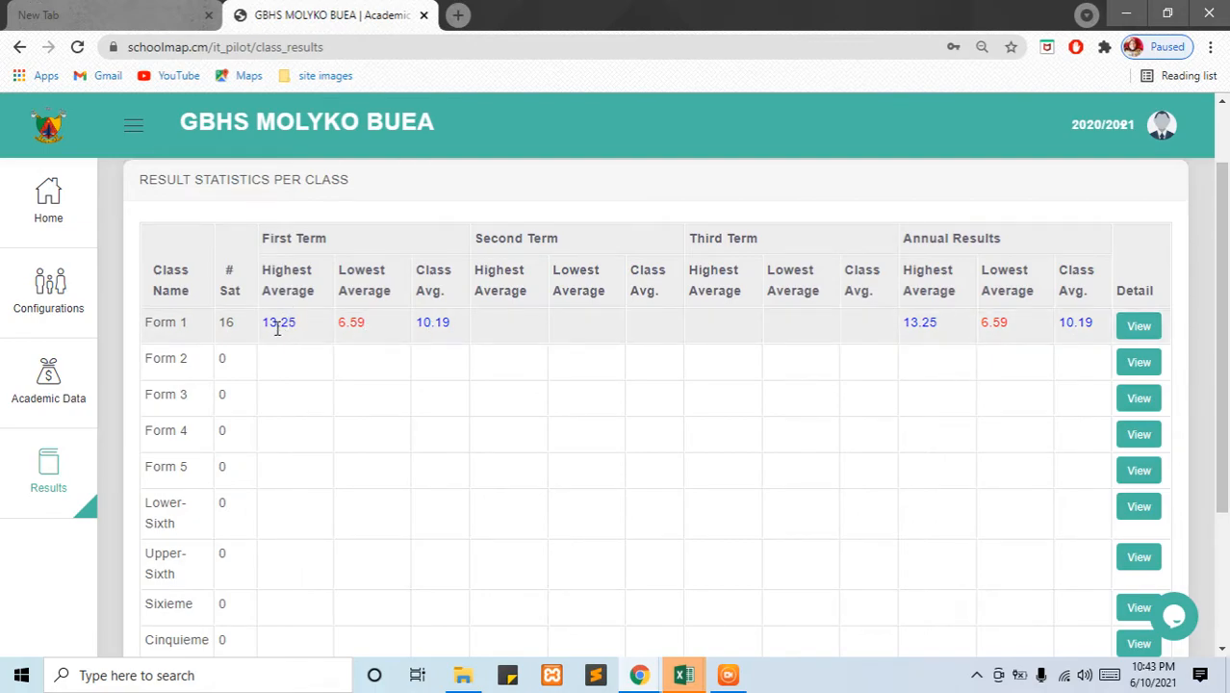
Open the Form 1 result statistics, go to the detailed results of Form 1B and review the students' sequence averages and annual ranks
double_click(224, 325)
click(943, 347)
click(1138, 327)
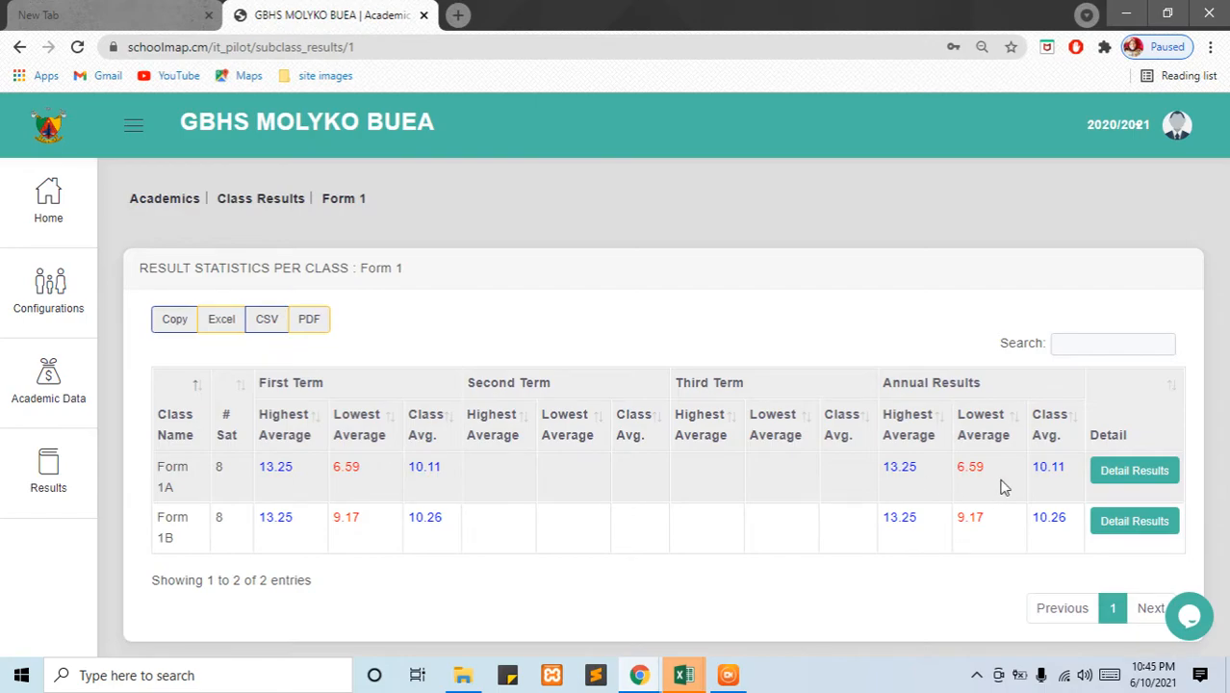
click(1131, 534)
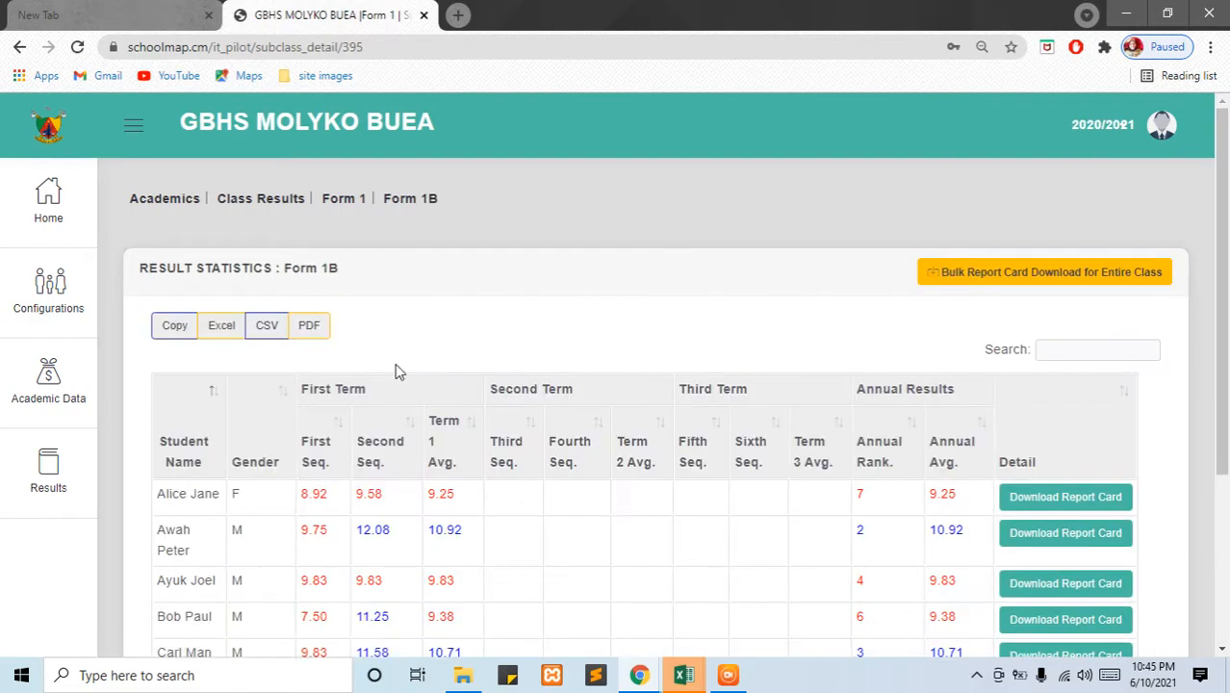
scroll(594, 511, down, 3)
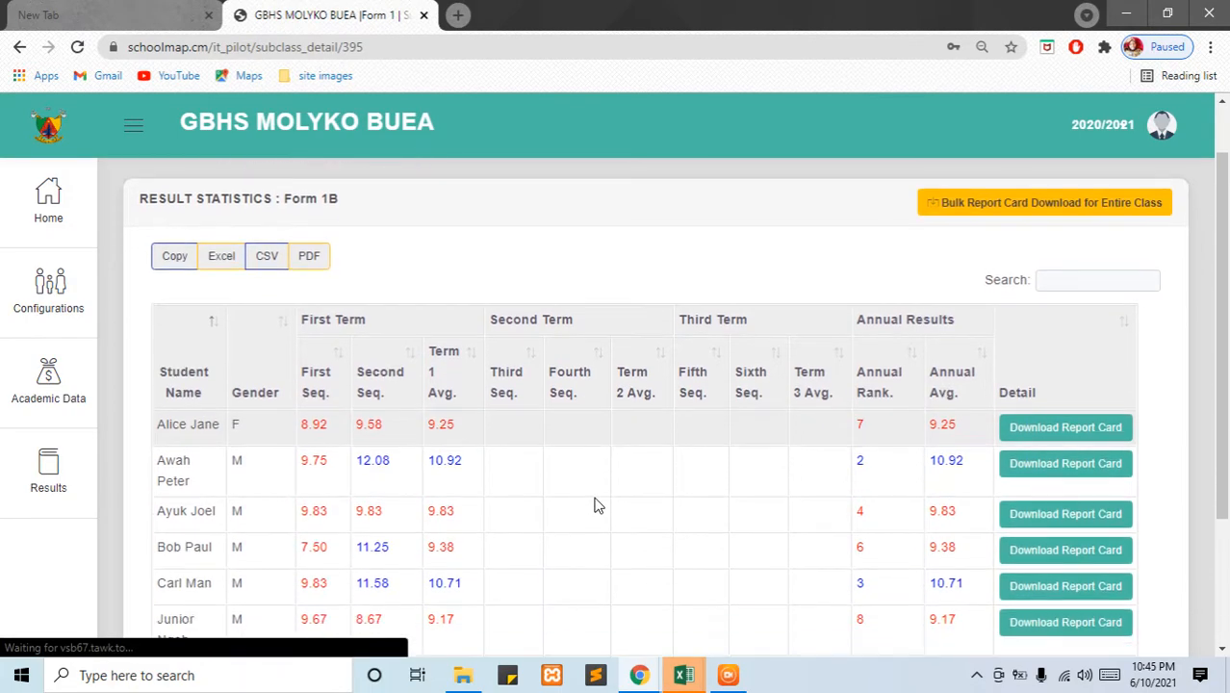
scroll(590, 502, down, 3)
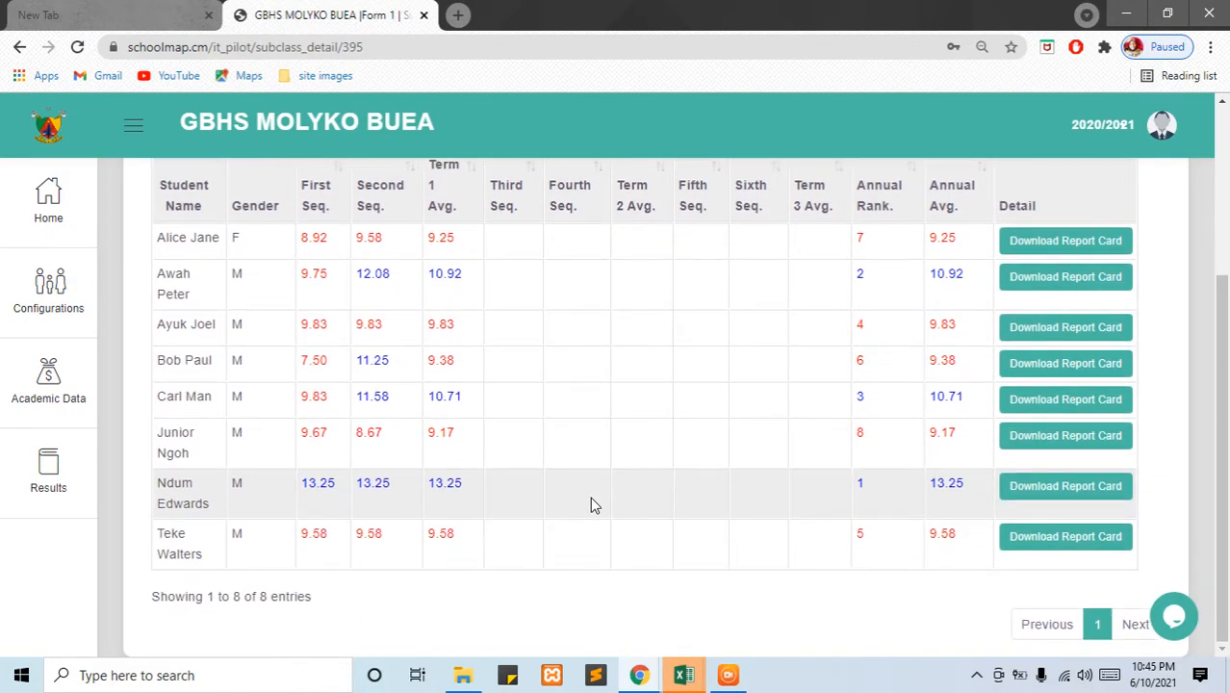
Examine the Term 1 averages and annual ranks of the Form 1B students in the result statistics table
scroll(590, 497, up, 1)
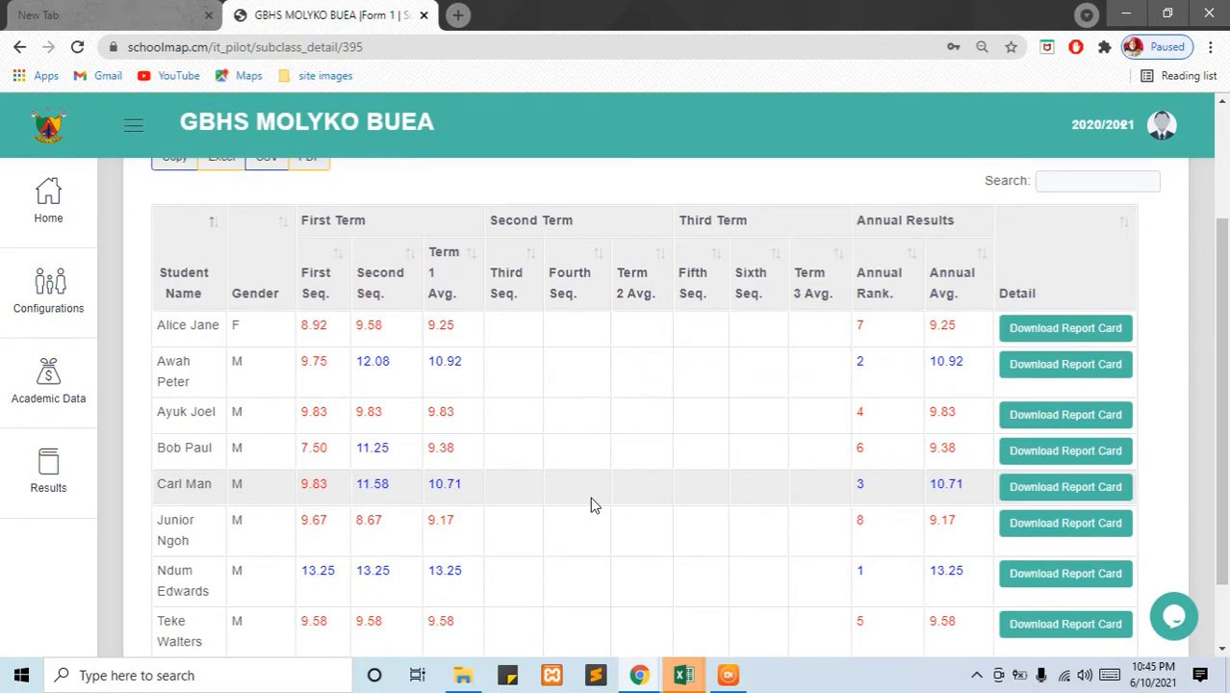
scroll(590, 497, down, 1)
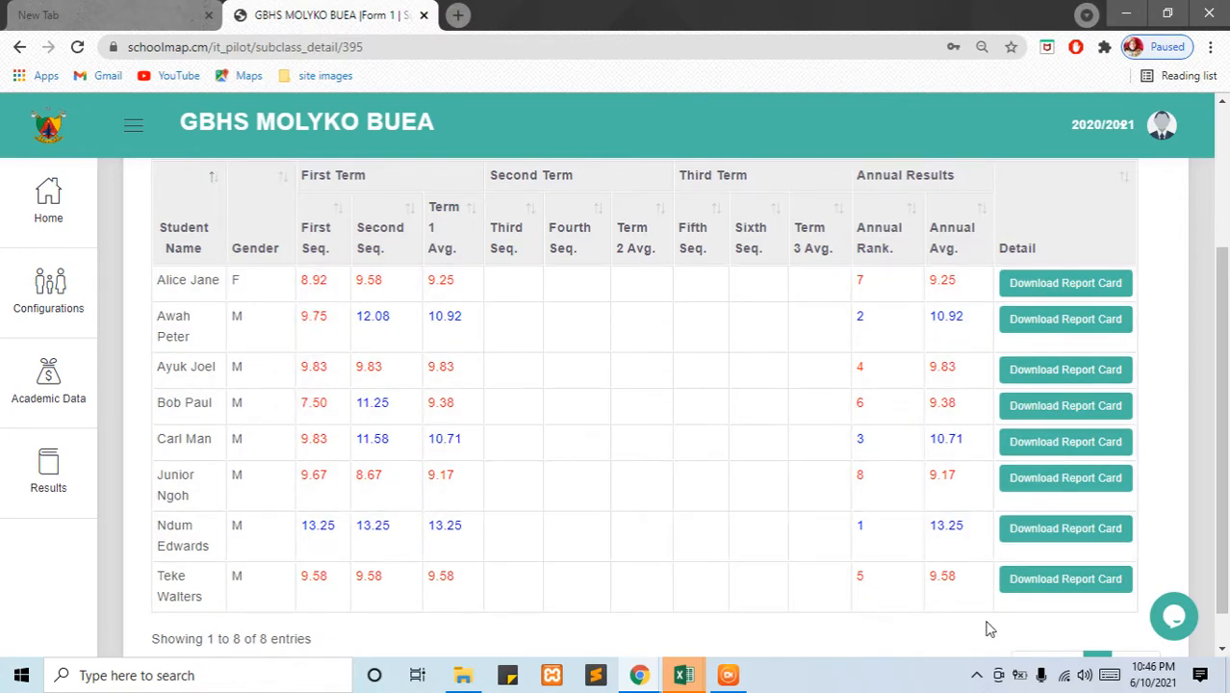
double_click(860, 525)
drag(860, 525, 418, 556)
click(419, 556)
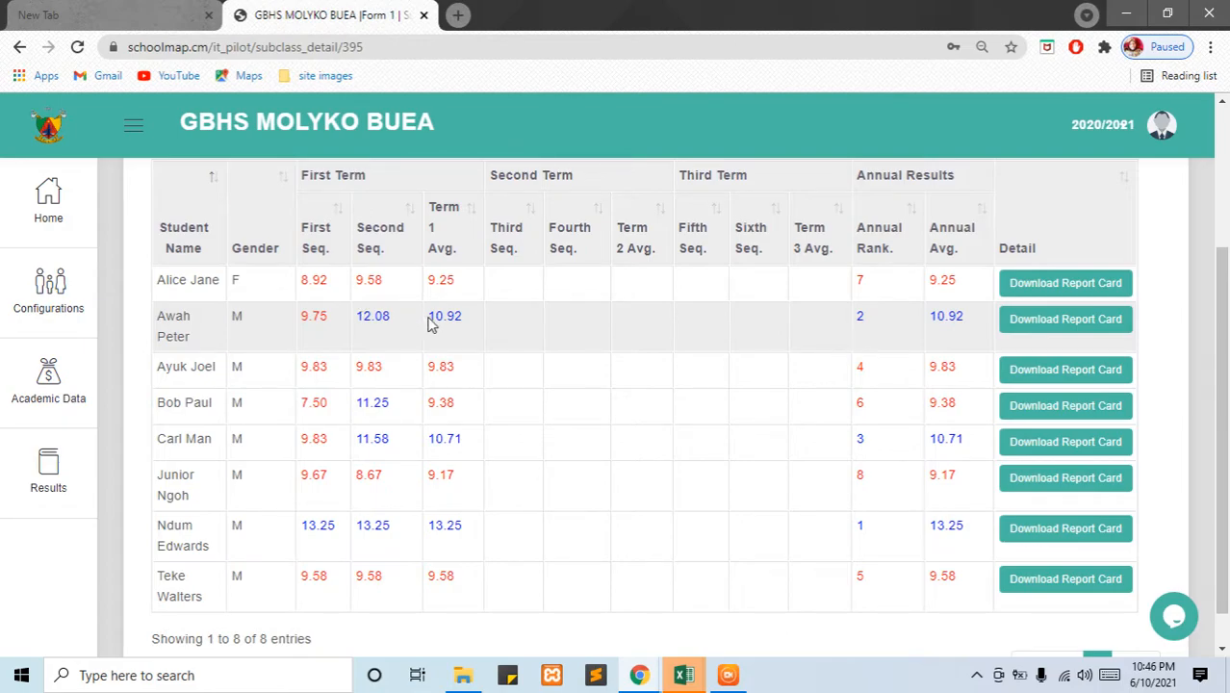
drag(431, 316, 465, 318)
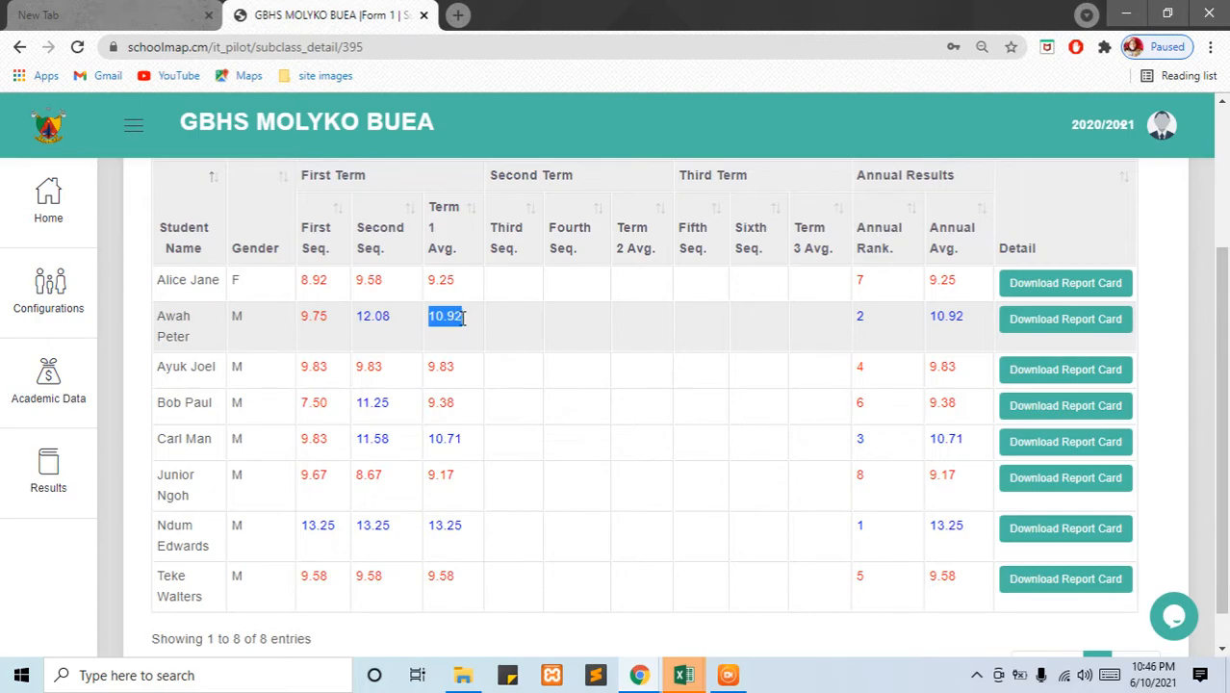
click(517, 328)
scroll(494, 377, down, 1)
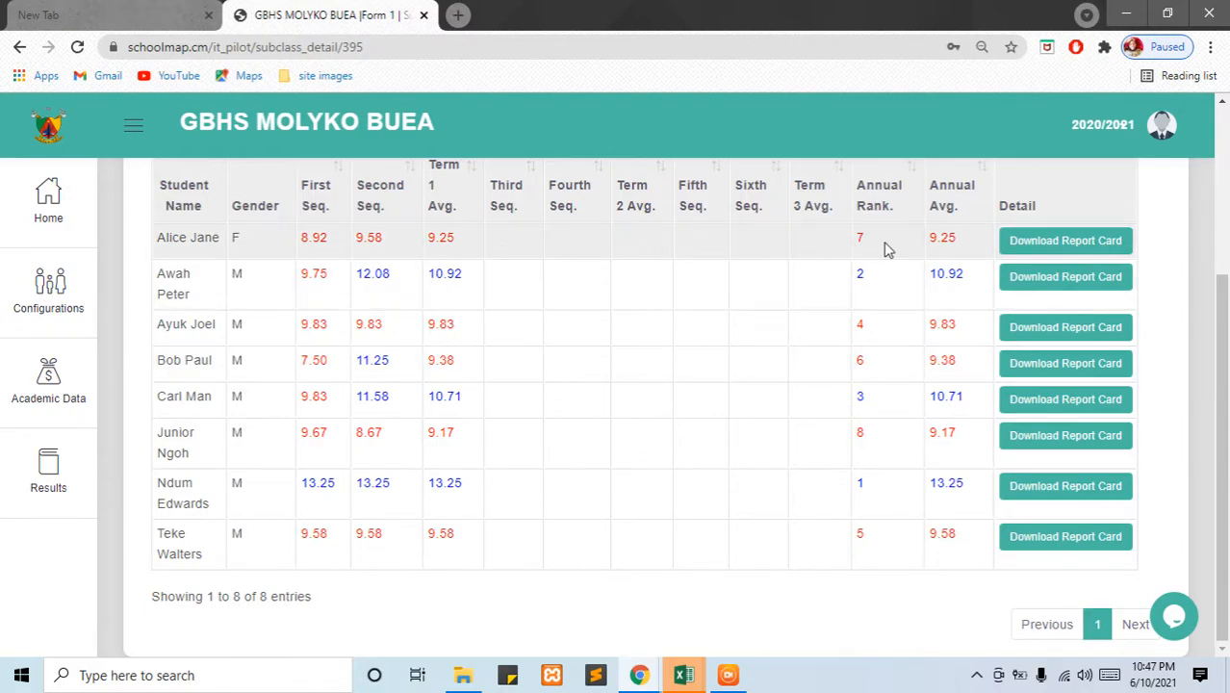
Open the report card of the first student in the Form 1B list and check its National Annual Report Card heading
click(1051, 250)
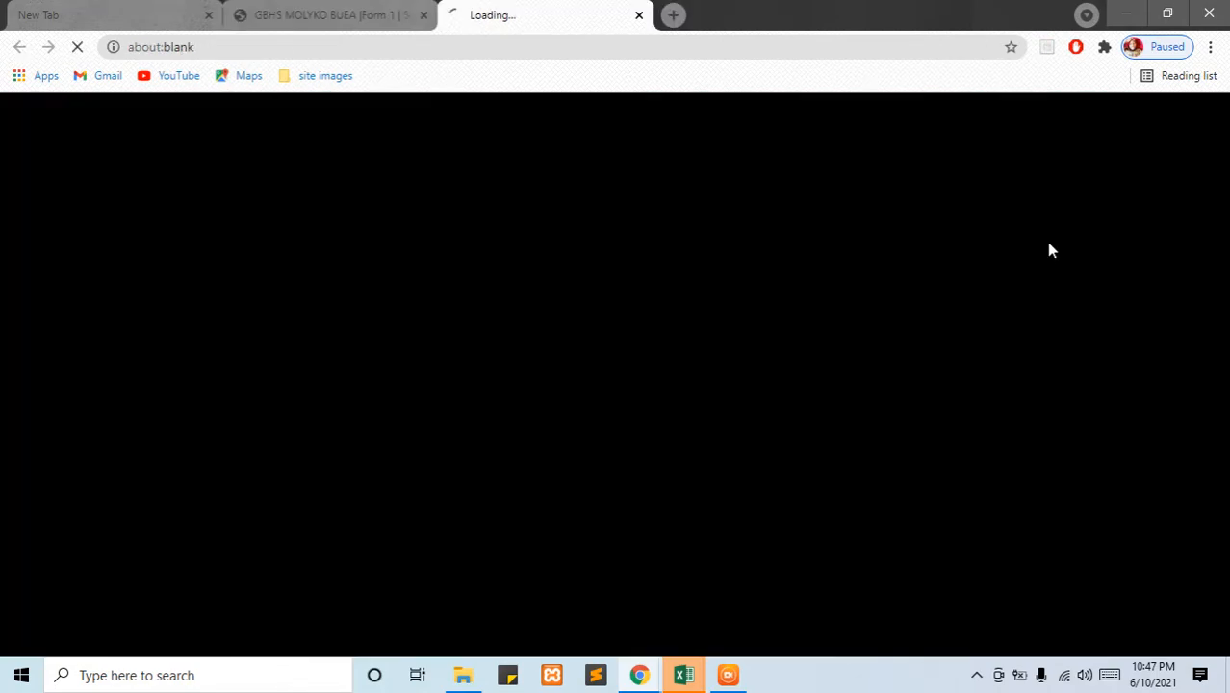
click(295, 18)
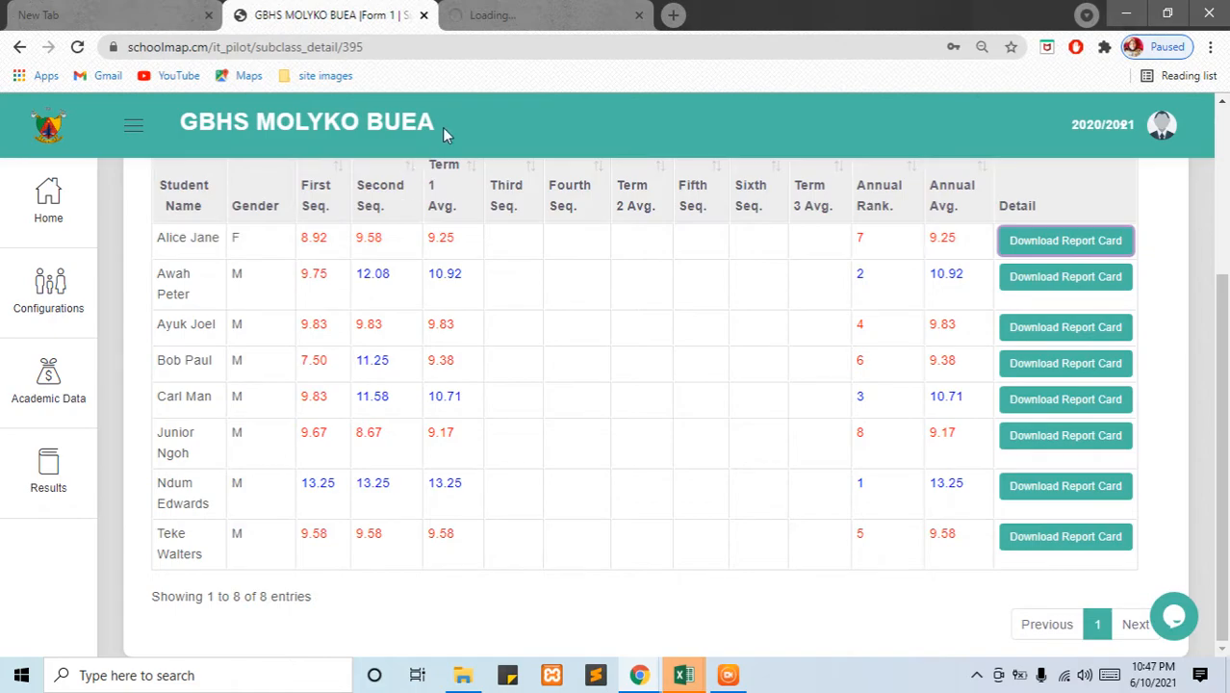
click(489, 19)
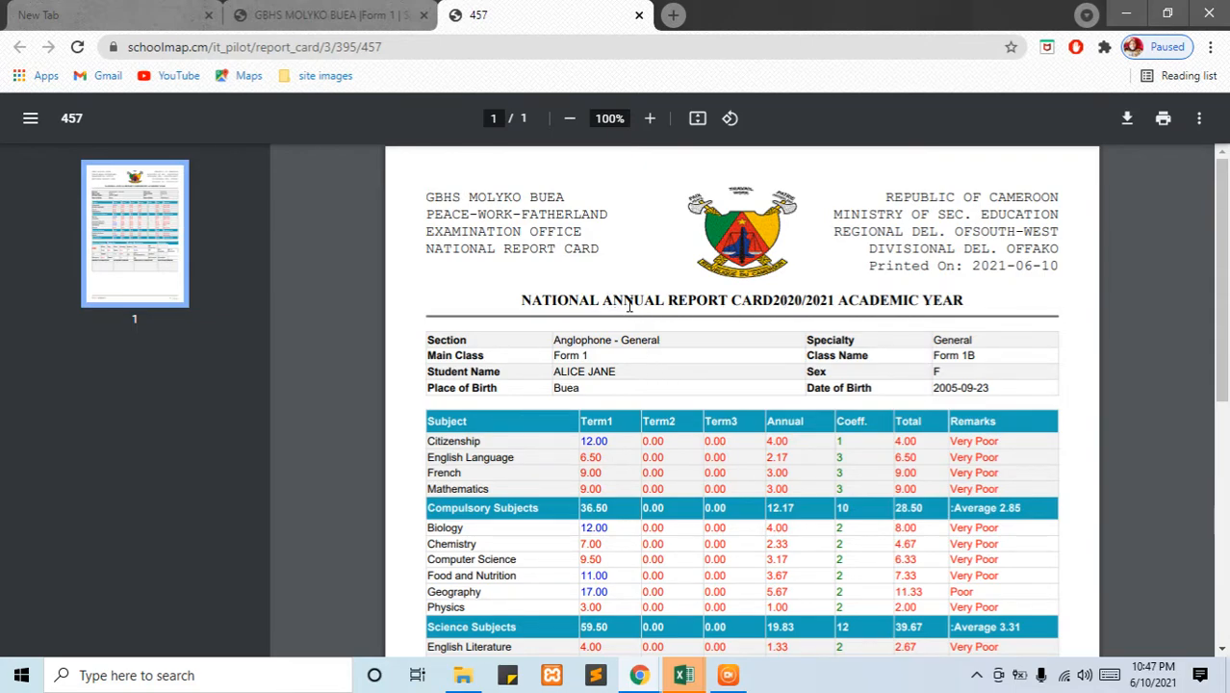
drag(519, 299, 776, 303)
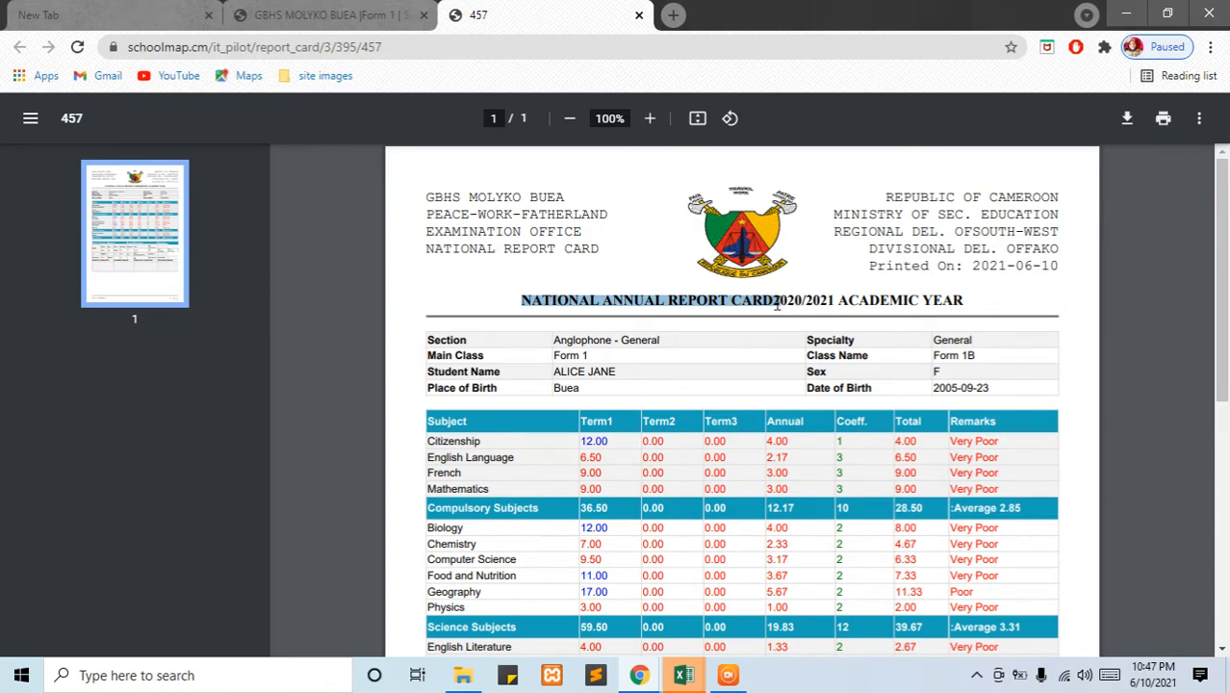
click(775, 303)
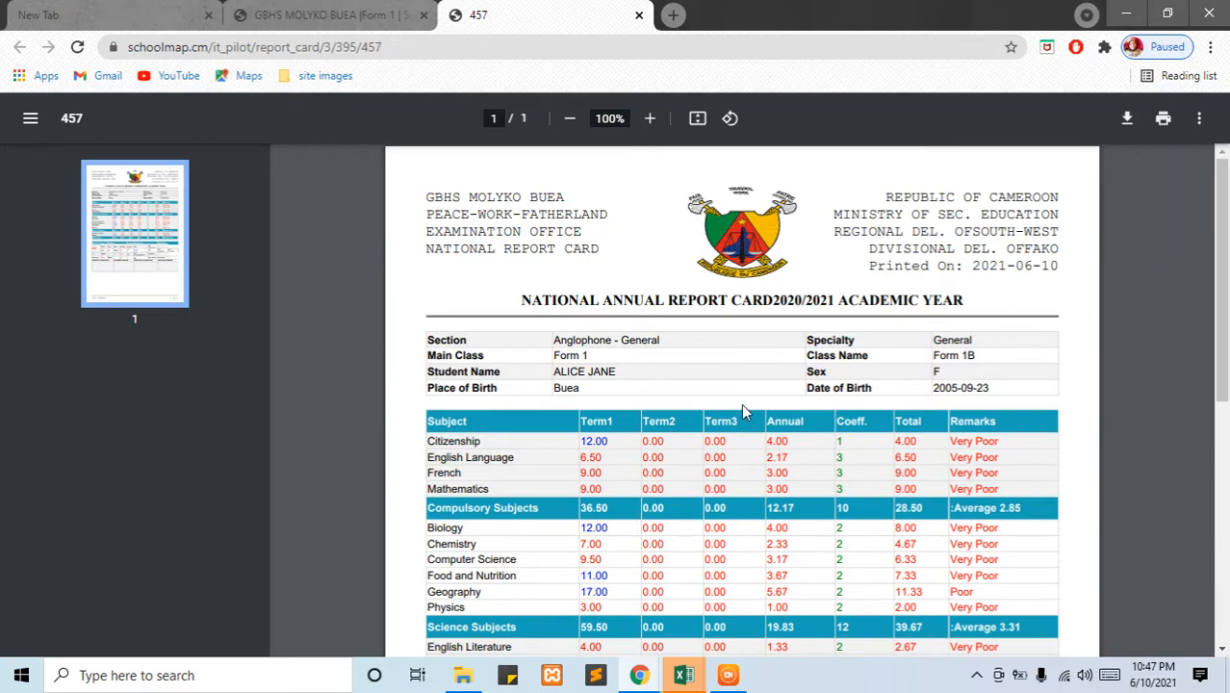
Examine the report card's subject marks, remarks, subject group averages and annual results summary
scroll(741, 412, down, 1)
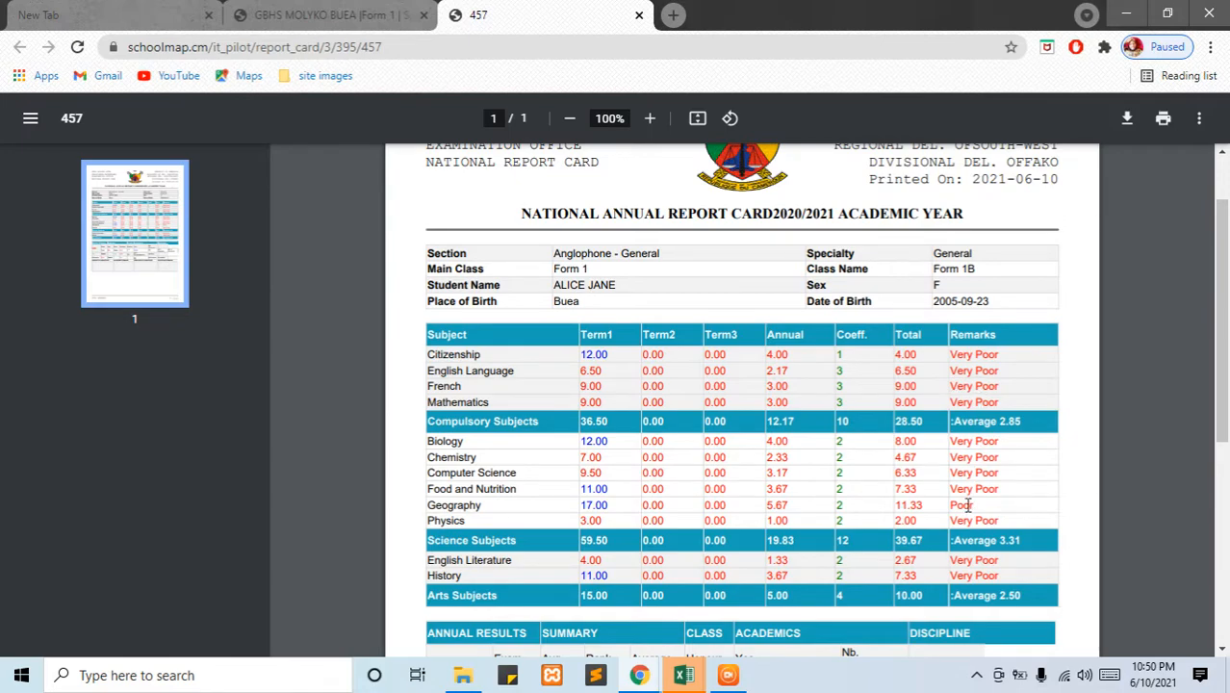
scroll(965, 510, down, 2)
scroll(967, 505, down, 1)
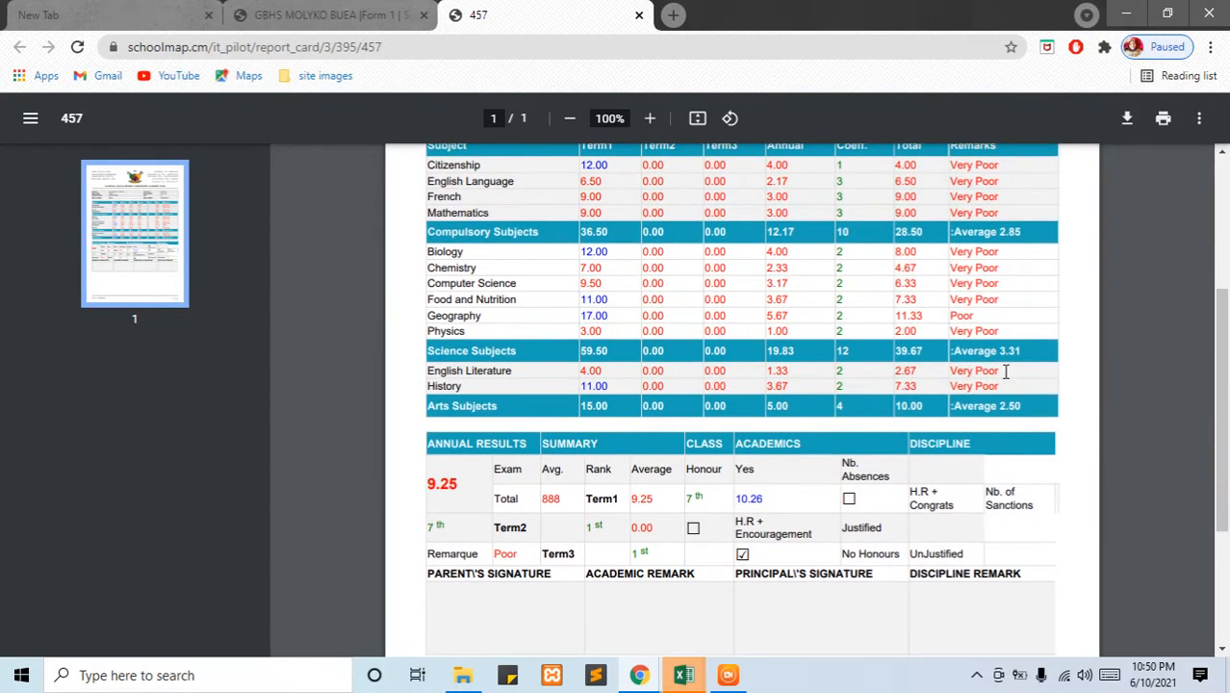
scroll(1006, 371, up, 1)
scroll(1006, 371, up, 1)
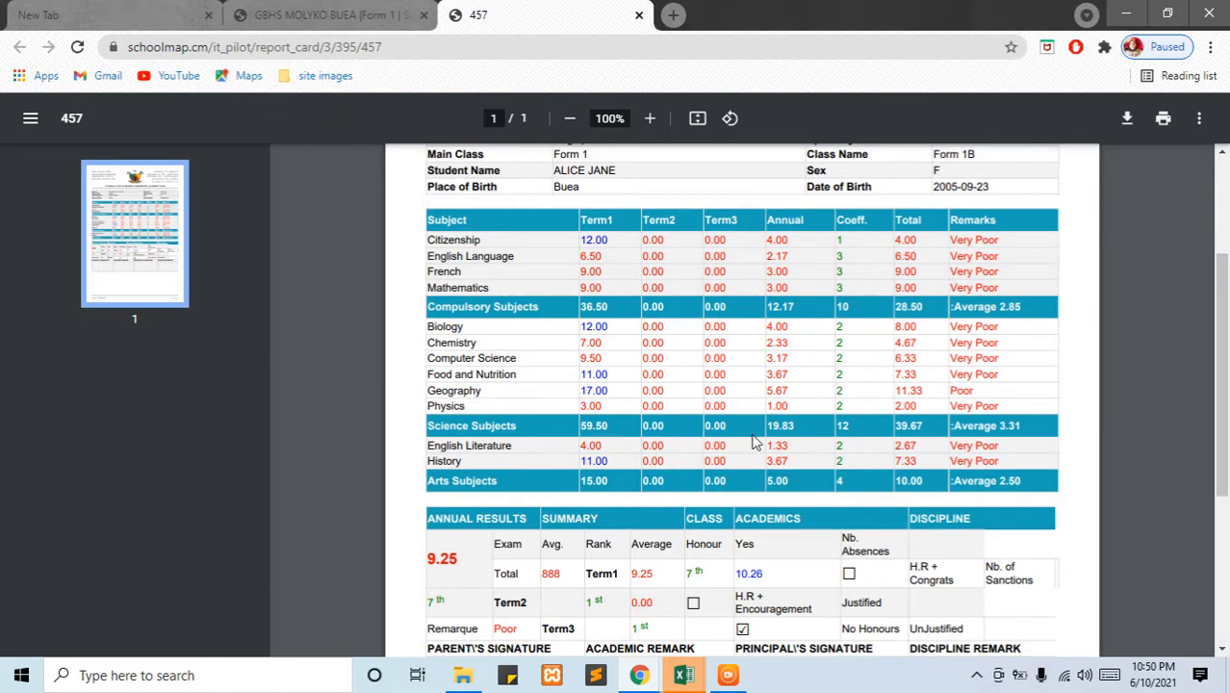
scroll(555, 532, down, 1)
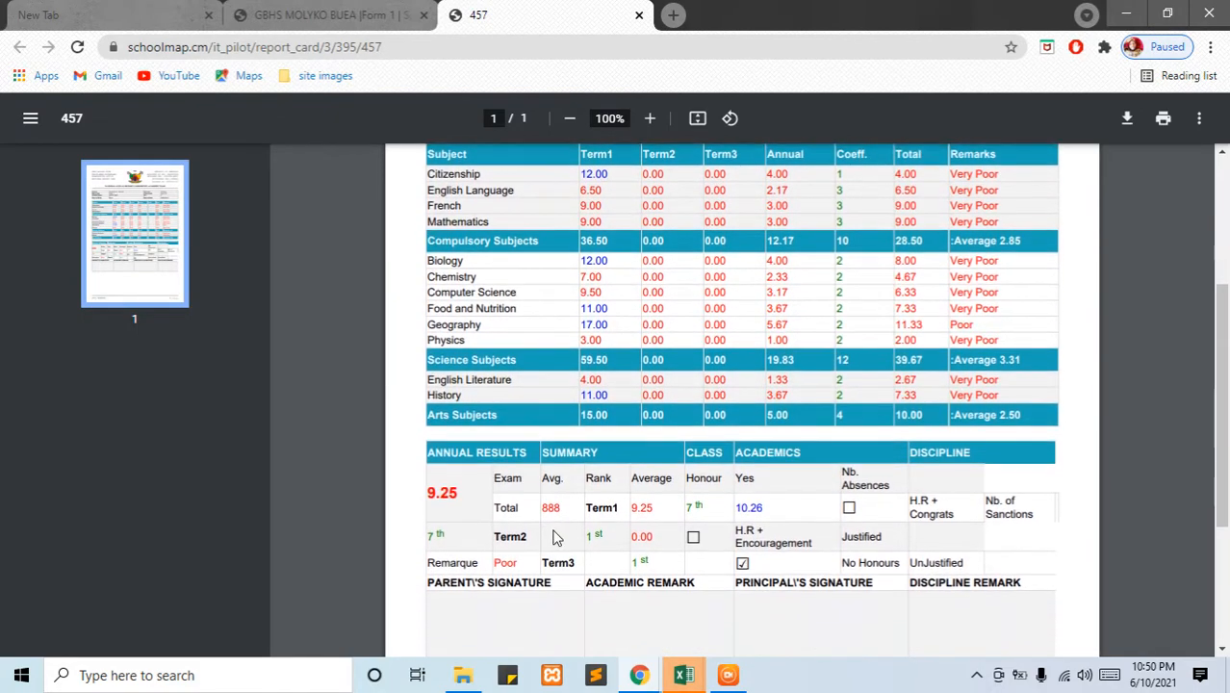
double_click(441, 494)
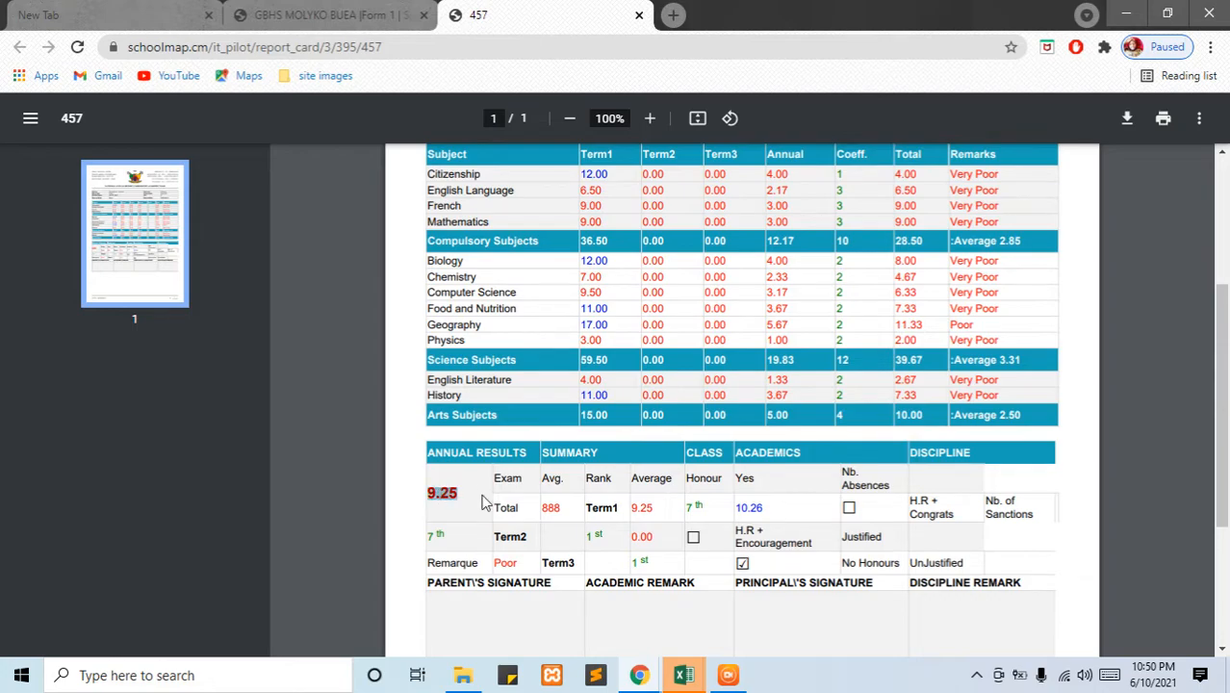
click(689, 505)
scroll(534, 568, down, 1)
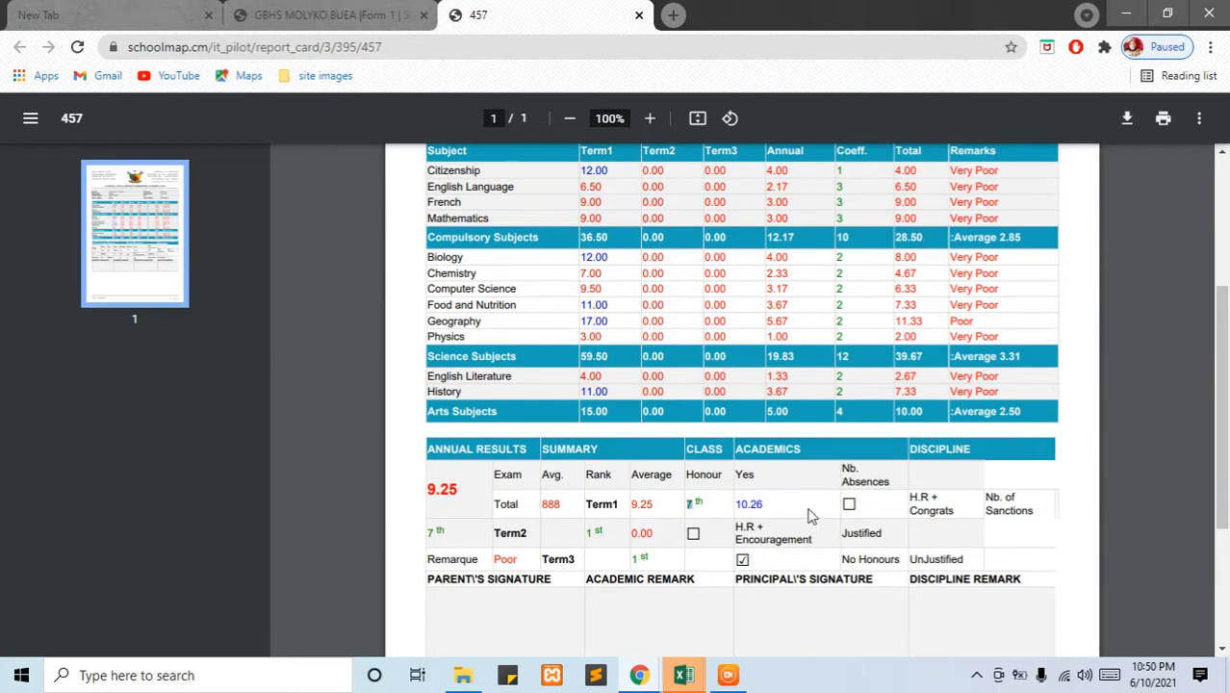
scroll(811, 517, up, 1)
scroll(811, 517, up, 2)
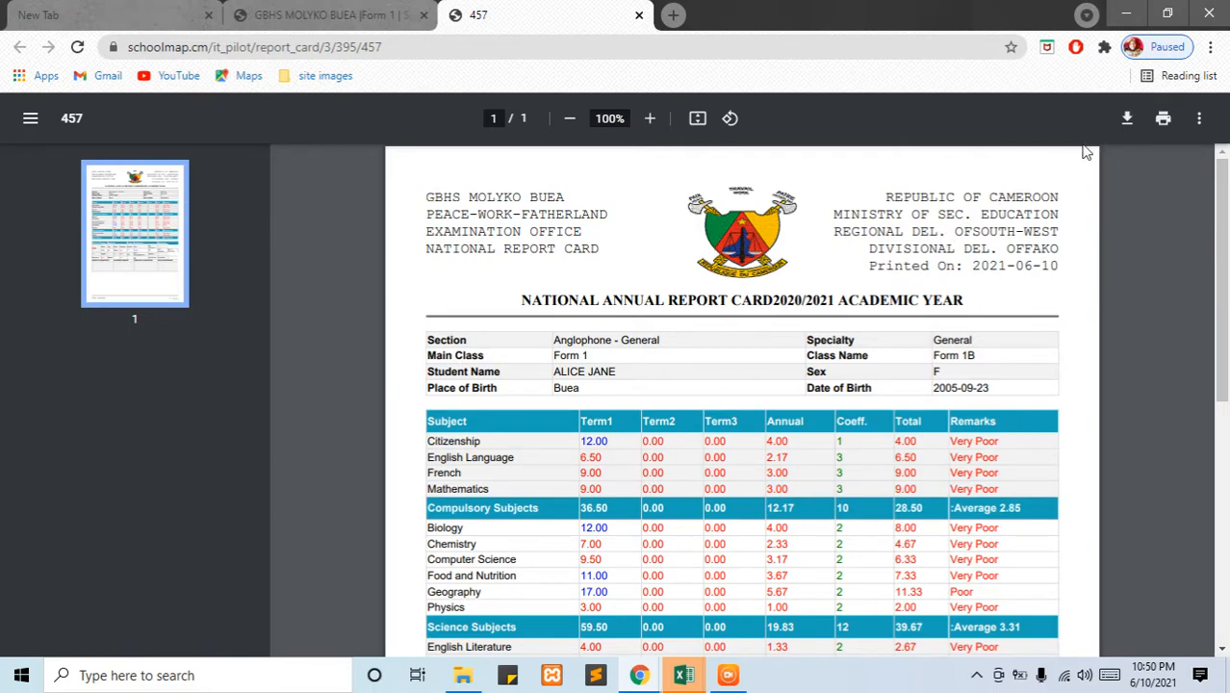
Save the student's report card as a PDF in Downloads, then view the downloaded file and close it
click(1128, 118)
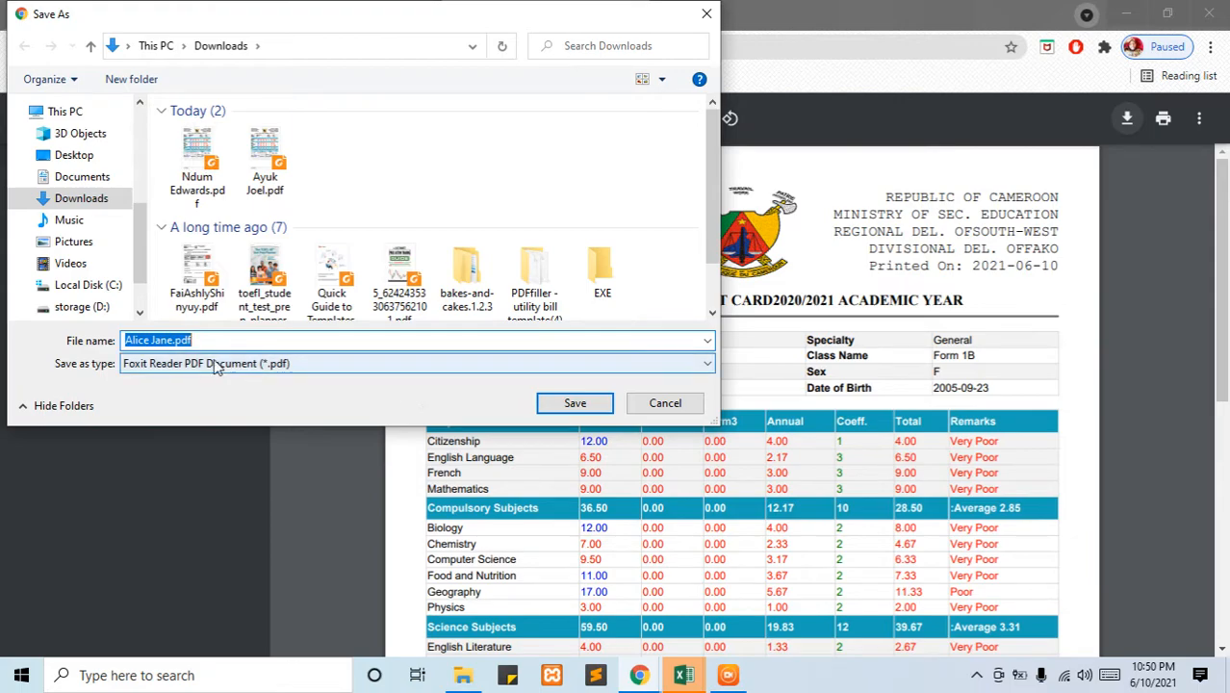
click(548, 406)
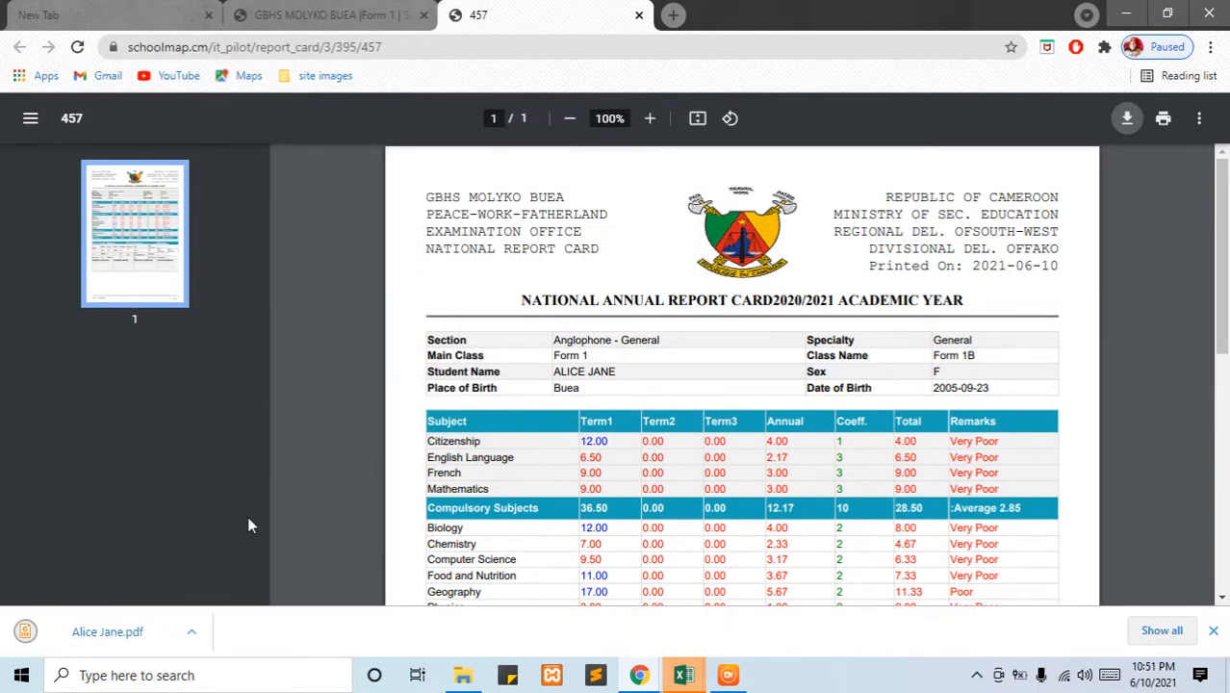
click(91, 626)
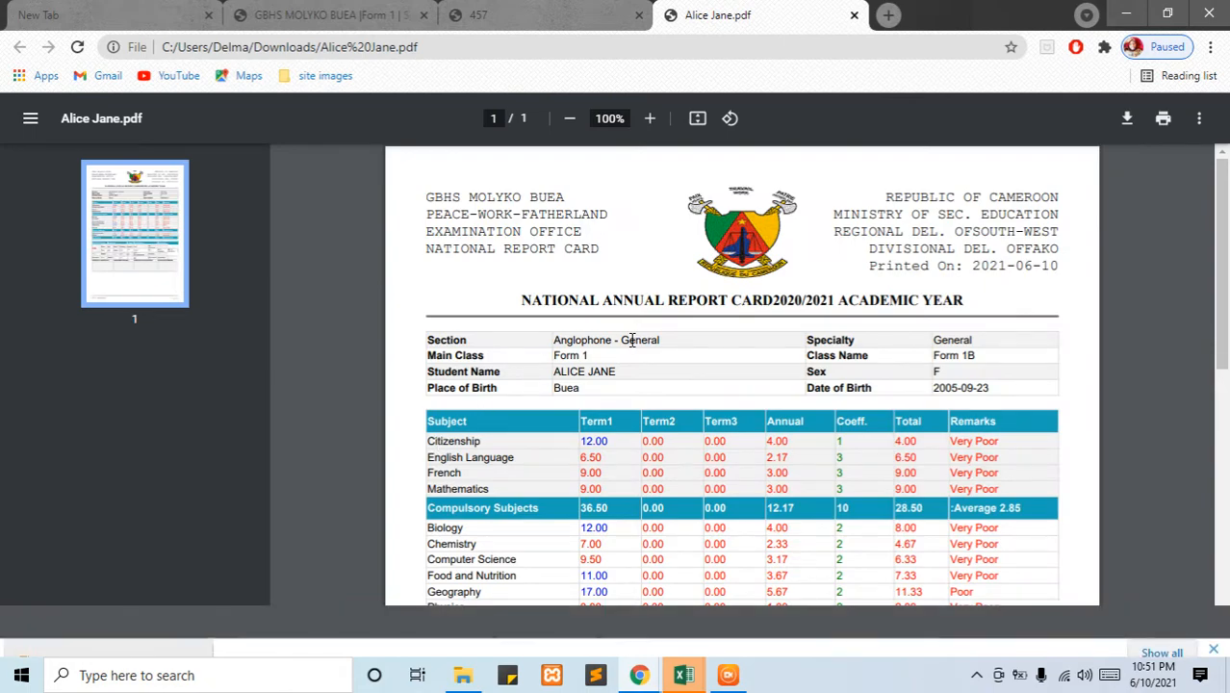
click(855, 18)
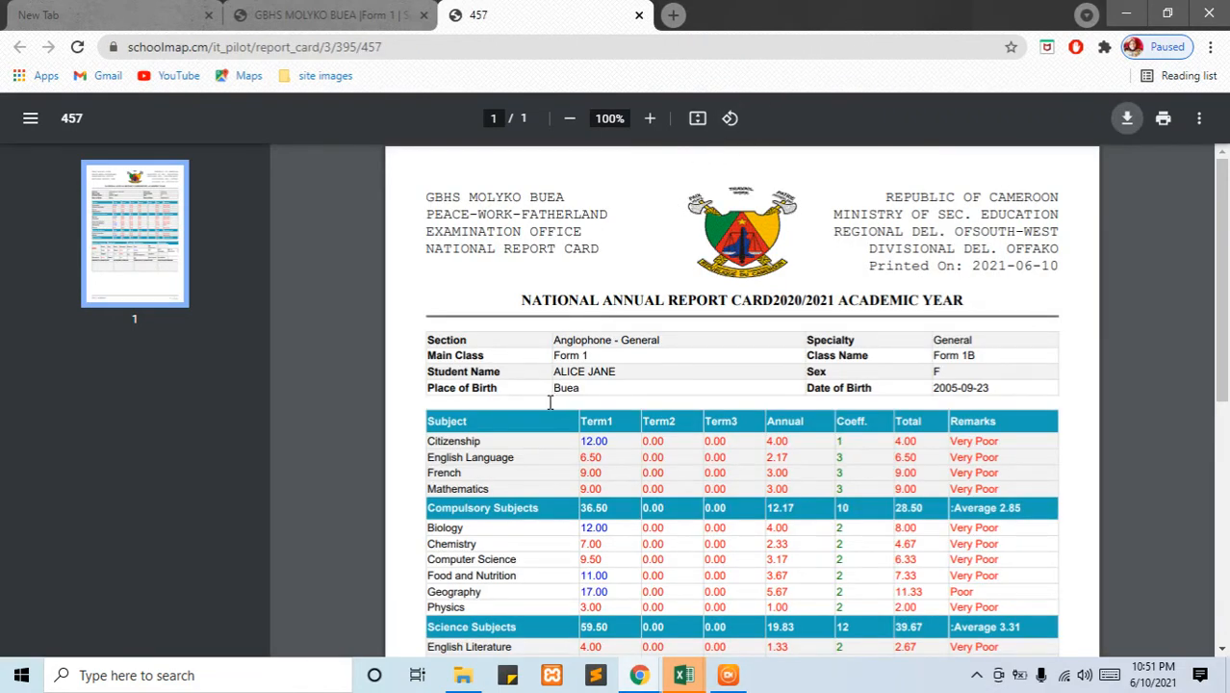
Return to the Form 1B result statistics and start the bulk report card download for the entire class
click(313, 9)
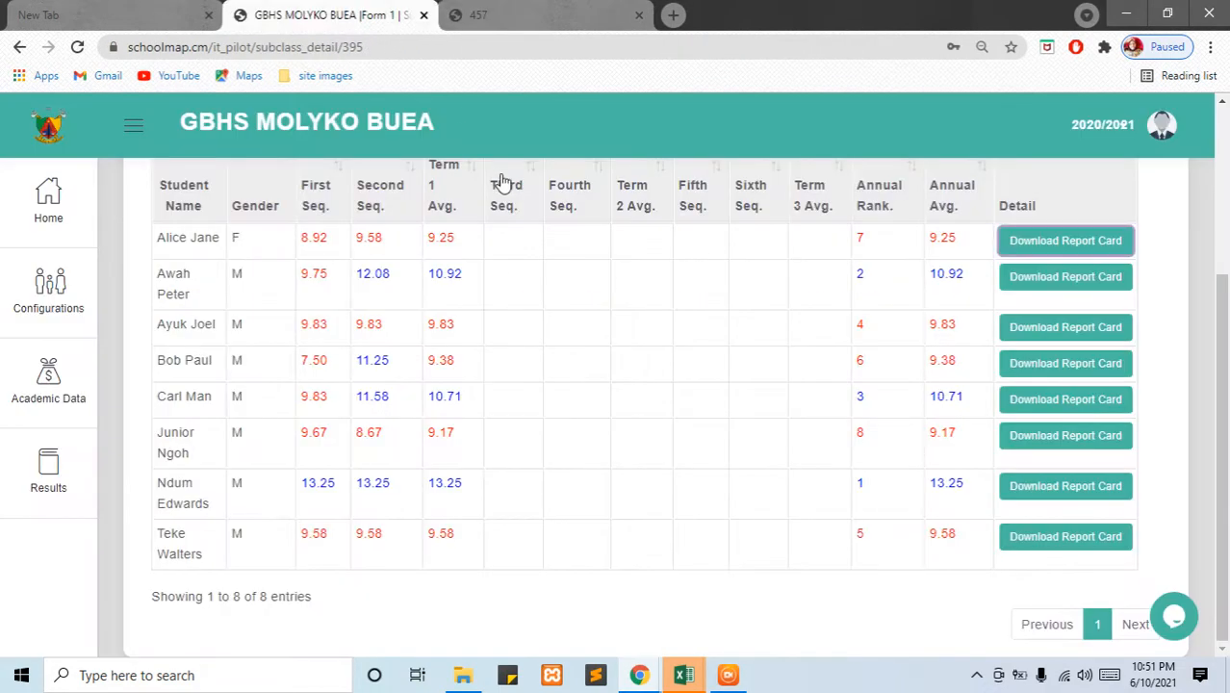
scroll(654, 364, up, 3)
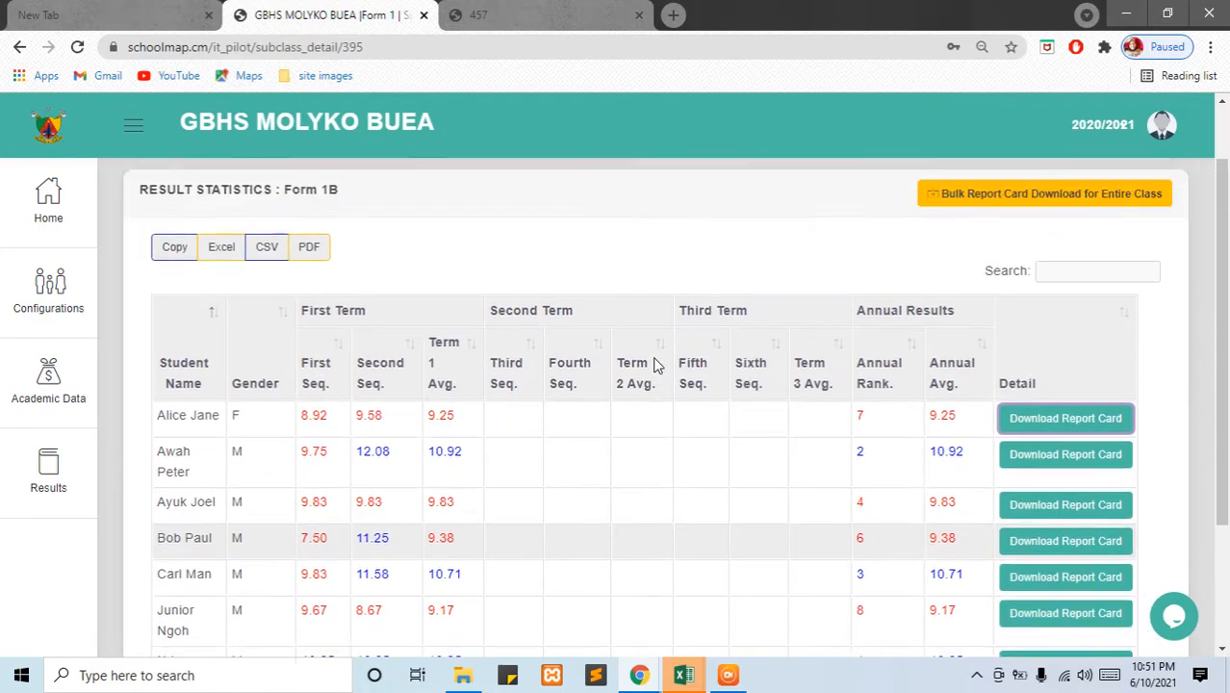
scroll(653, 365, down, 1)
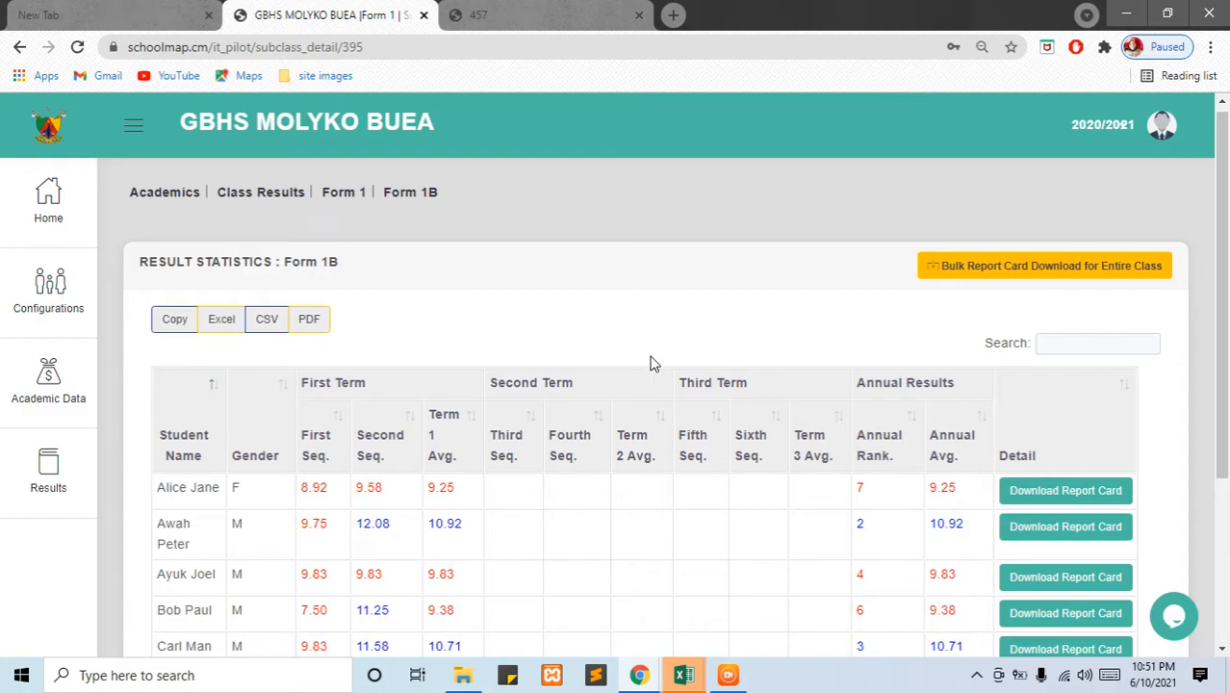
scroll(609, 498, down, 2)
scroll(610, 499, down, 1)
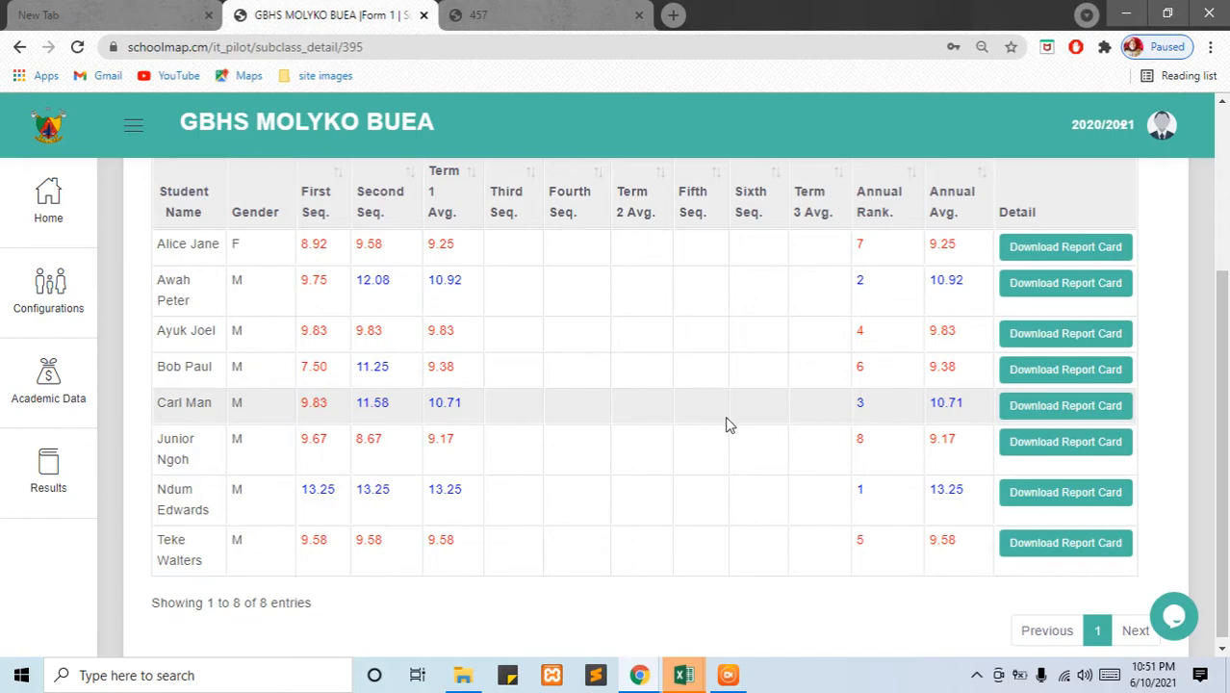
scroll(953, 364, up, 3)
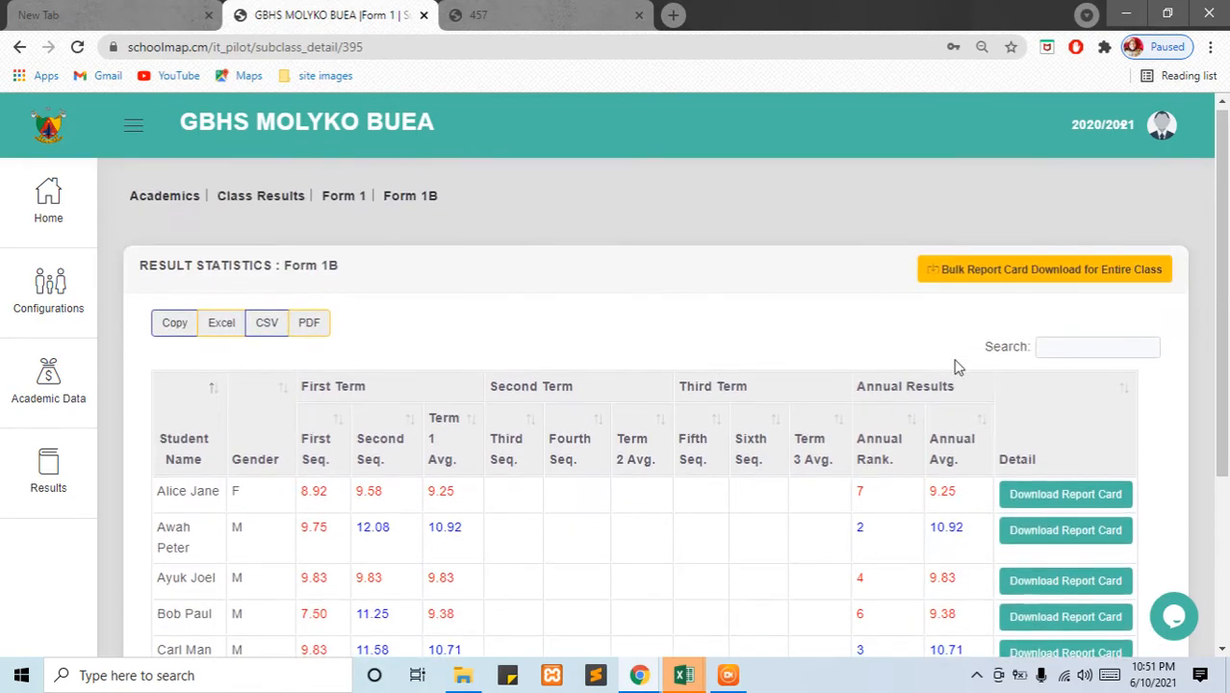
click(1015, 274)
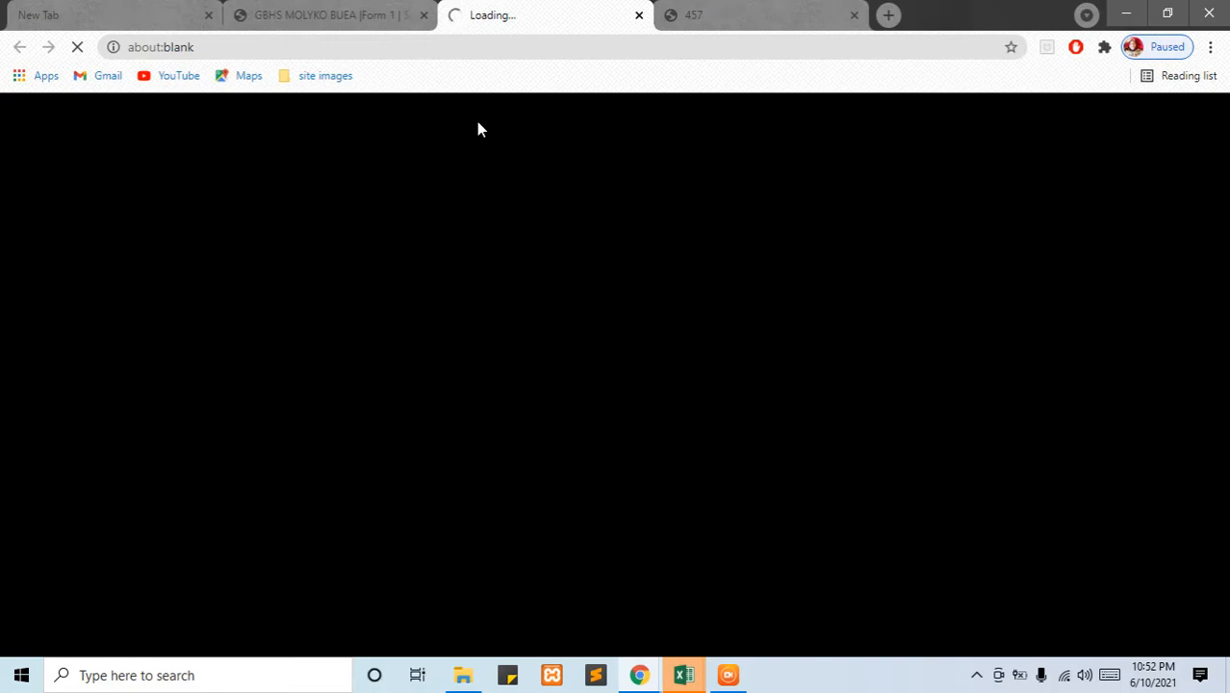
click(356, 22)
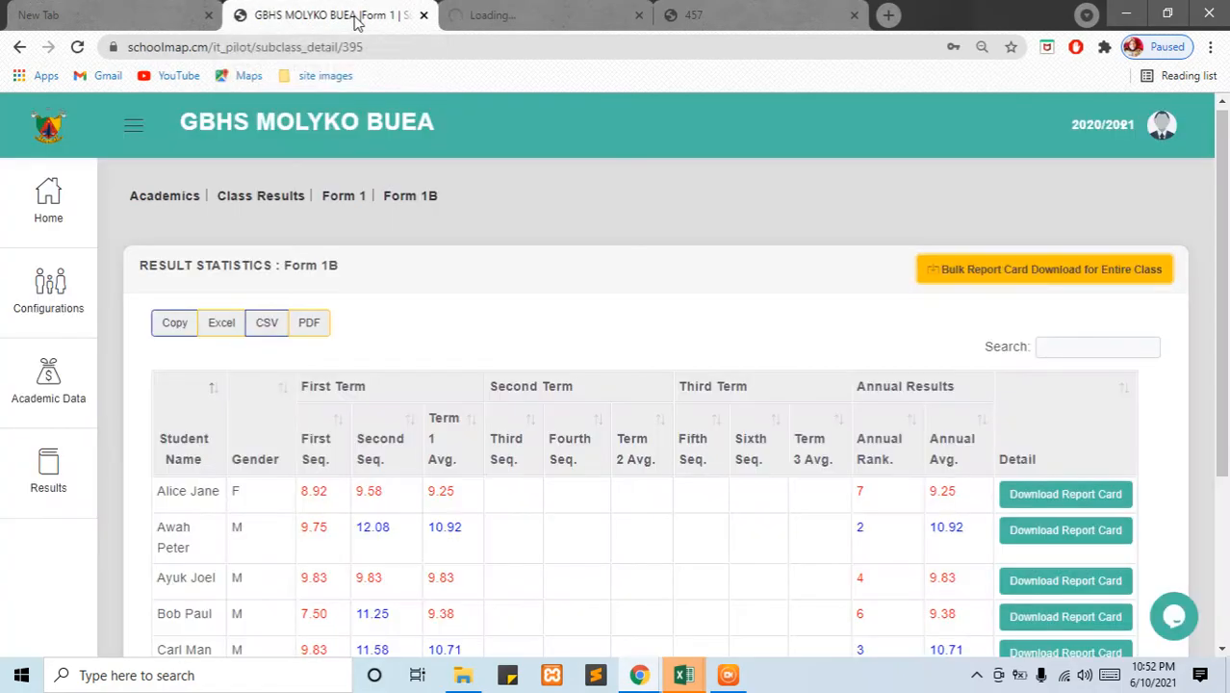
click(525, 17)
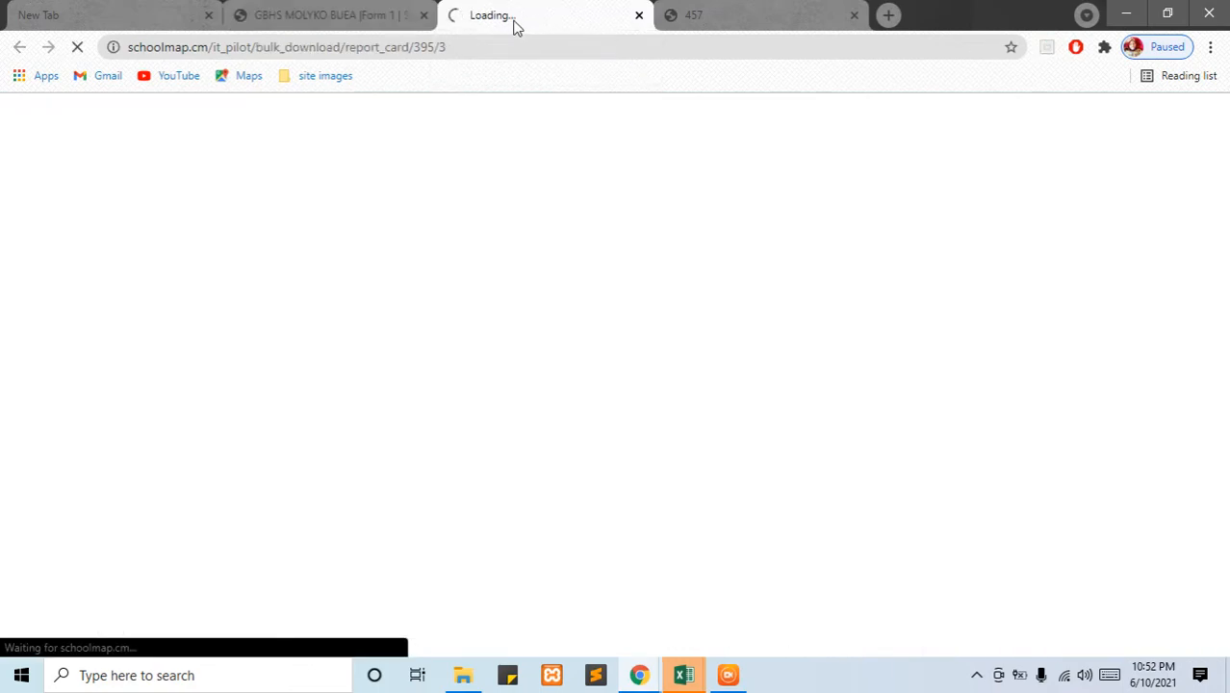
click(332, 27)
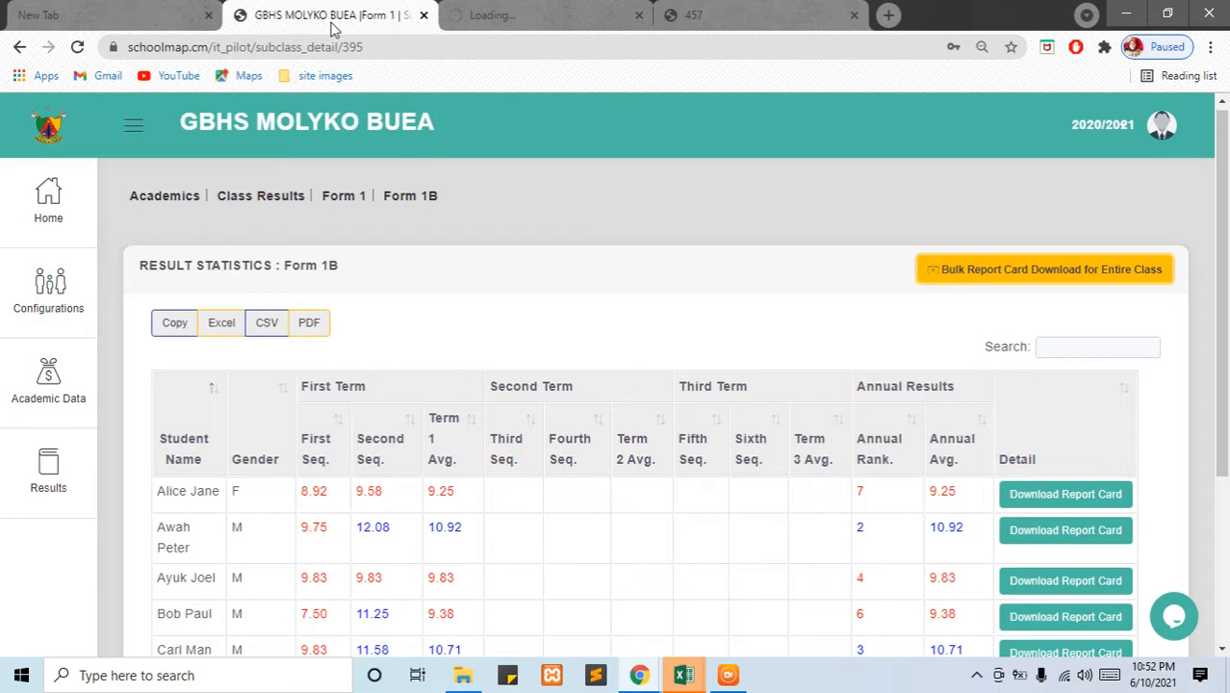
click(498, 23)
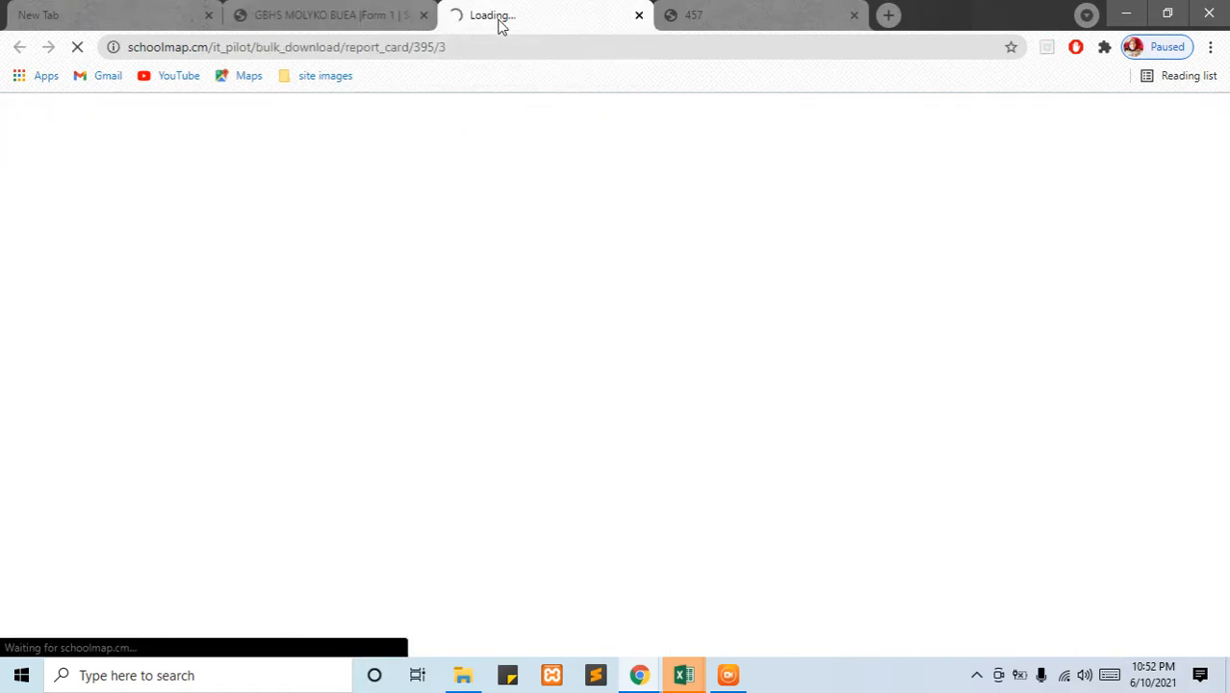
click(321, 23)
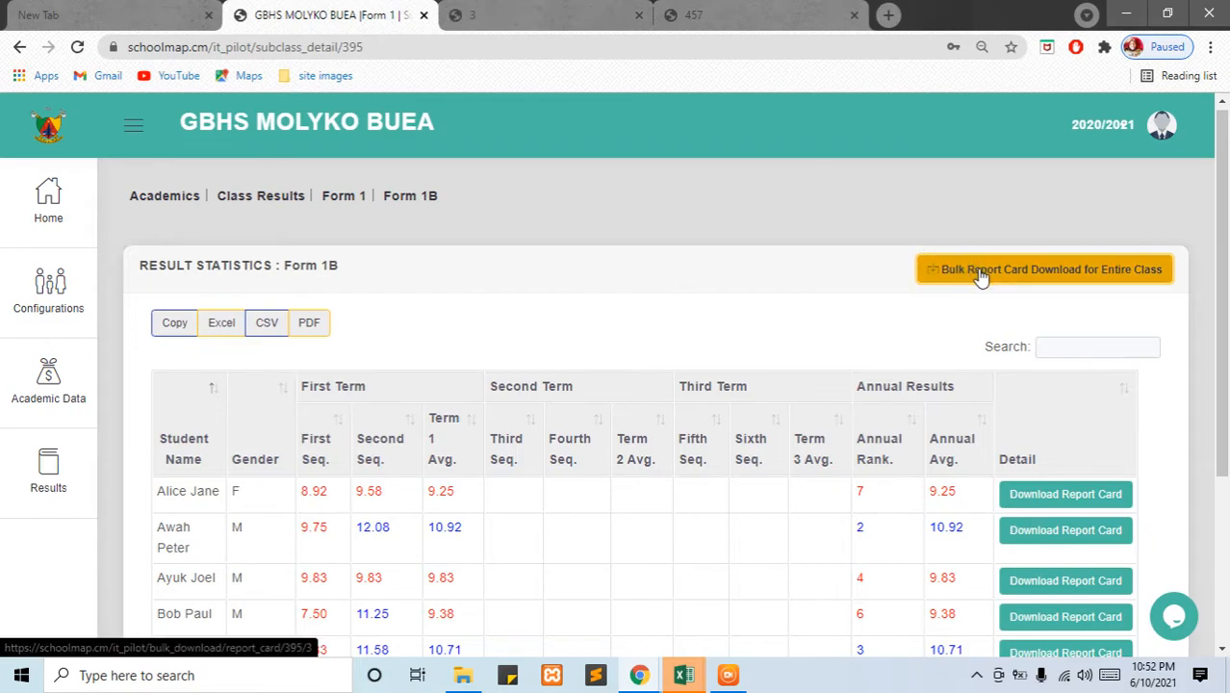
Open the generated bulk report card document for Form 1B and browse from page 1 to page 5
click(548, 9)
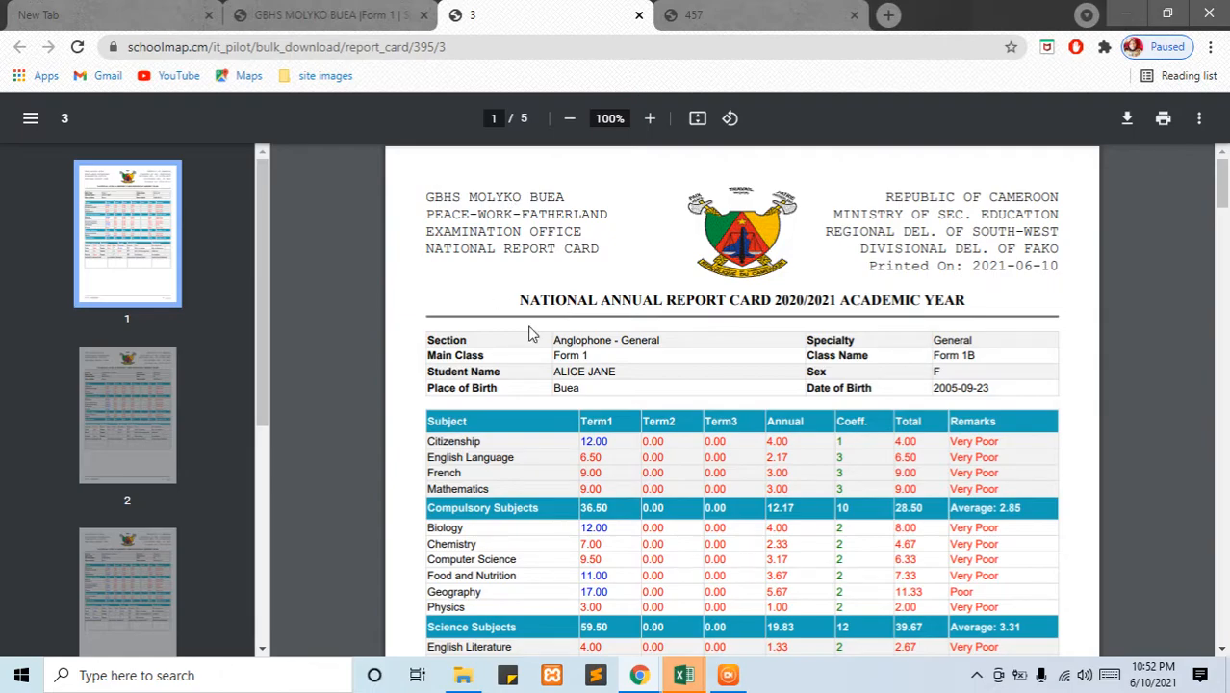
scroll(528, 333, down, 8)
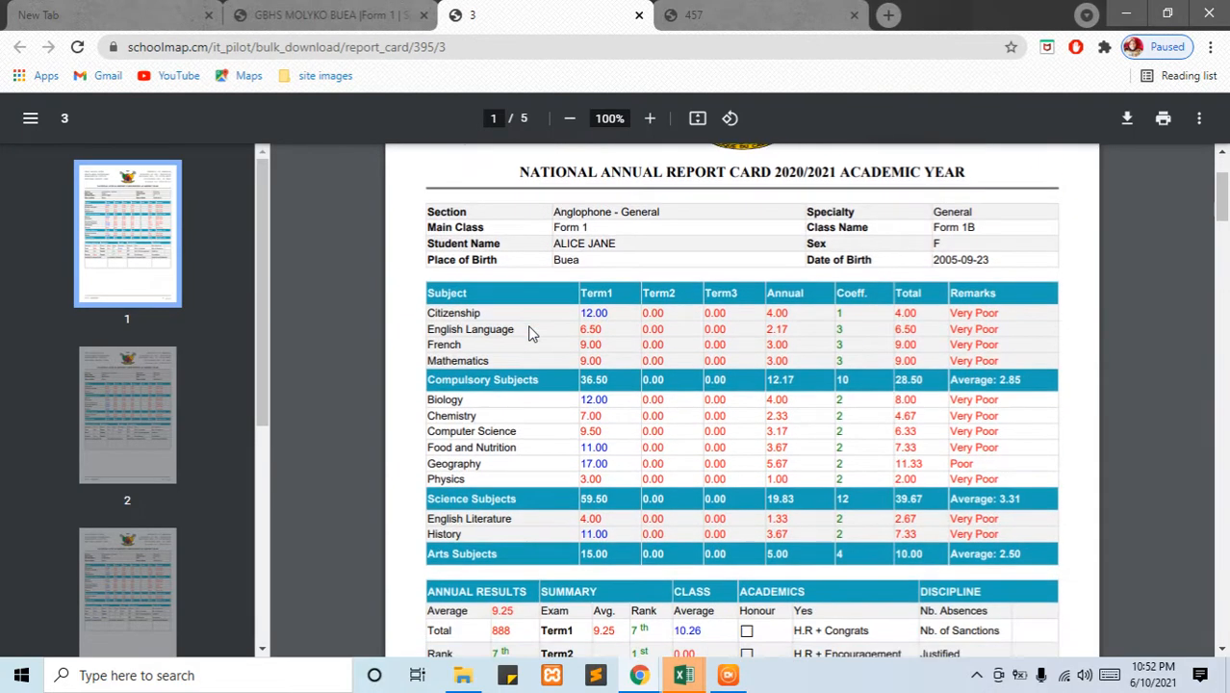
scroll(528, 332, down, 15)
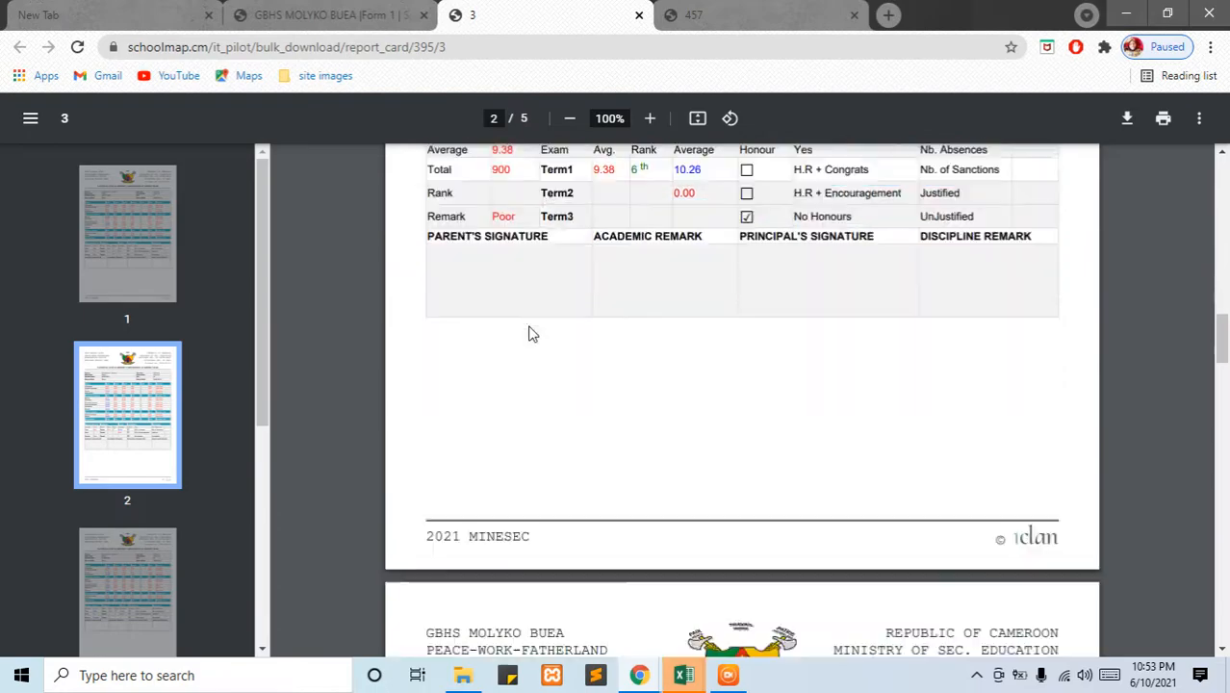
scroll(529, 332, down, 15)
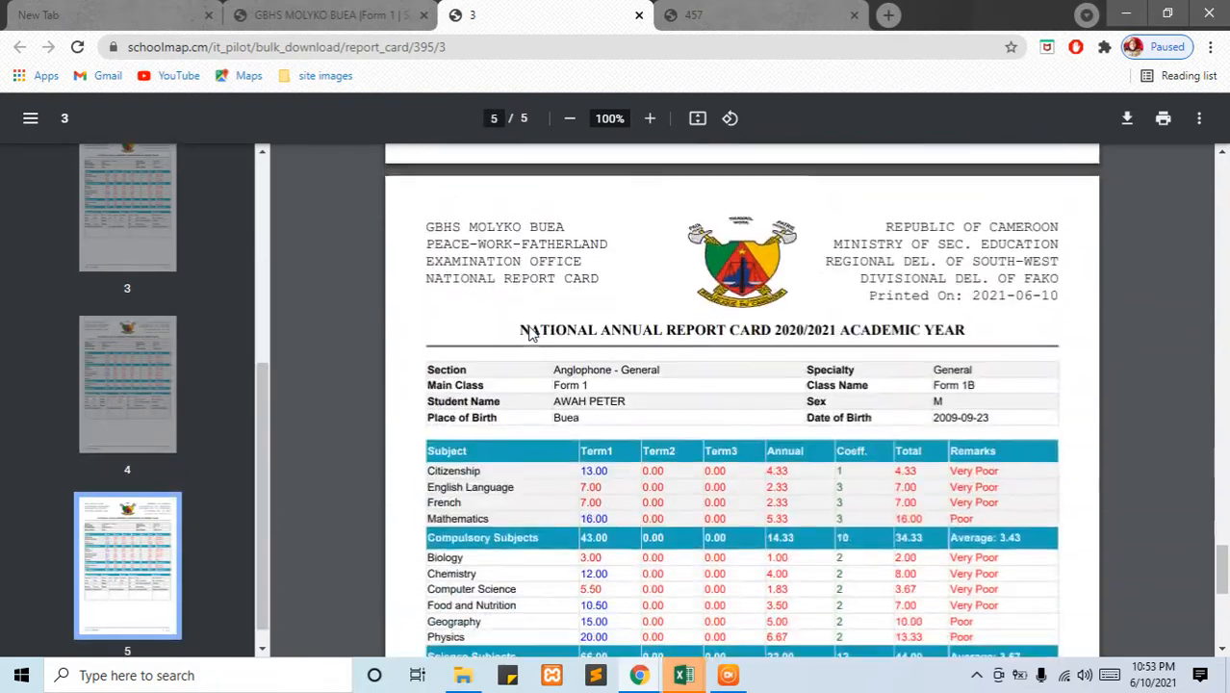
Examine the page 5 report card, including its Term1 subject marks and annual results summary, and return to the document's start
scroll(528, 332, down, 1)
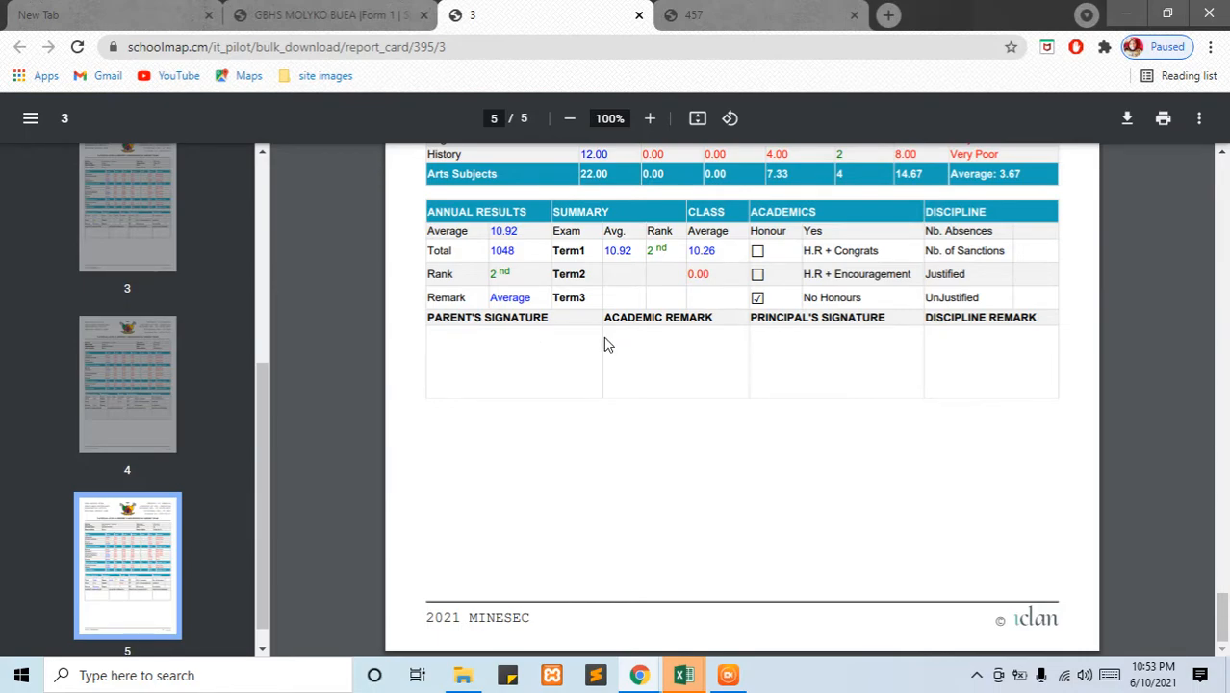
scroll(605, 345, up, 6)
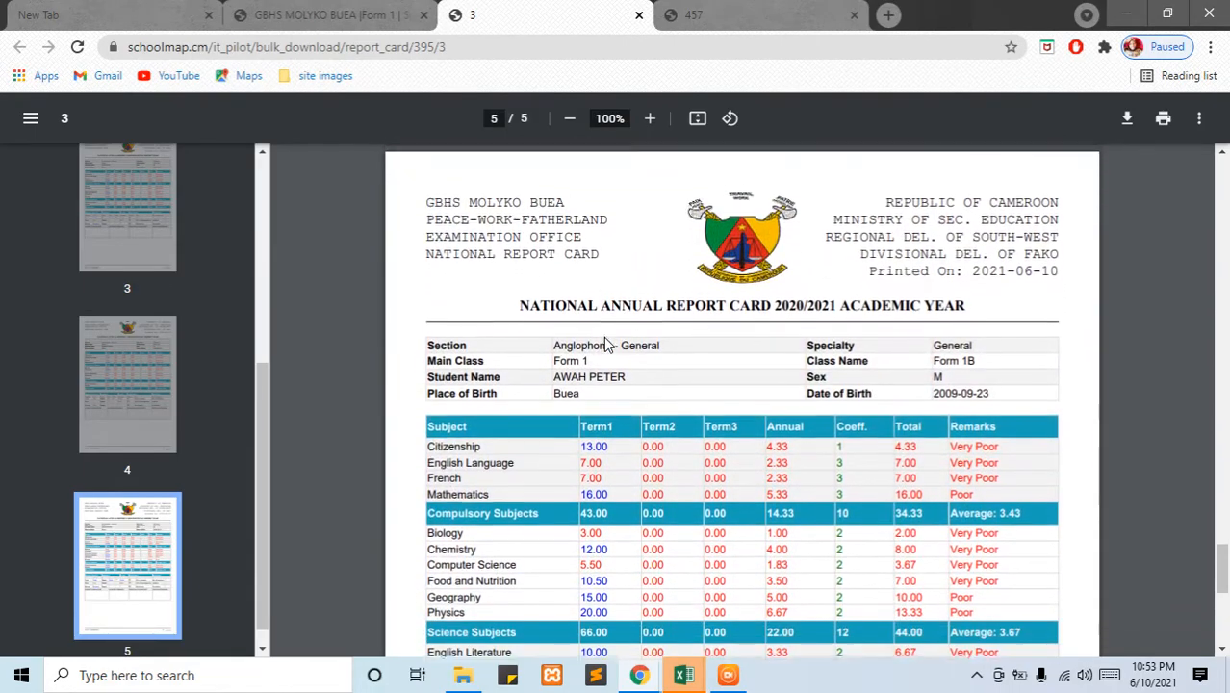
scroll(604, 345, down, 1)
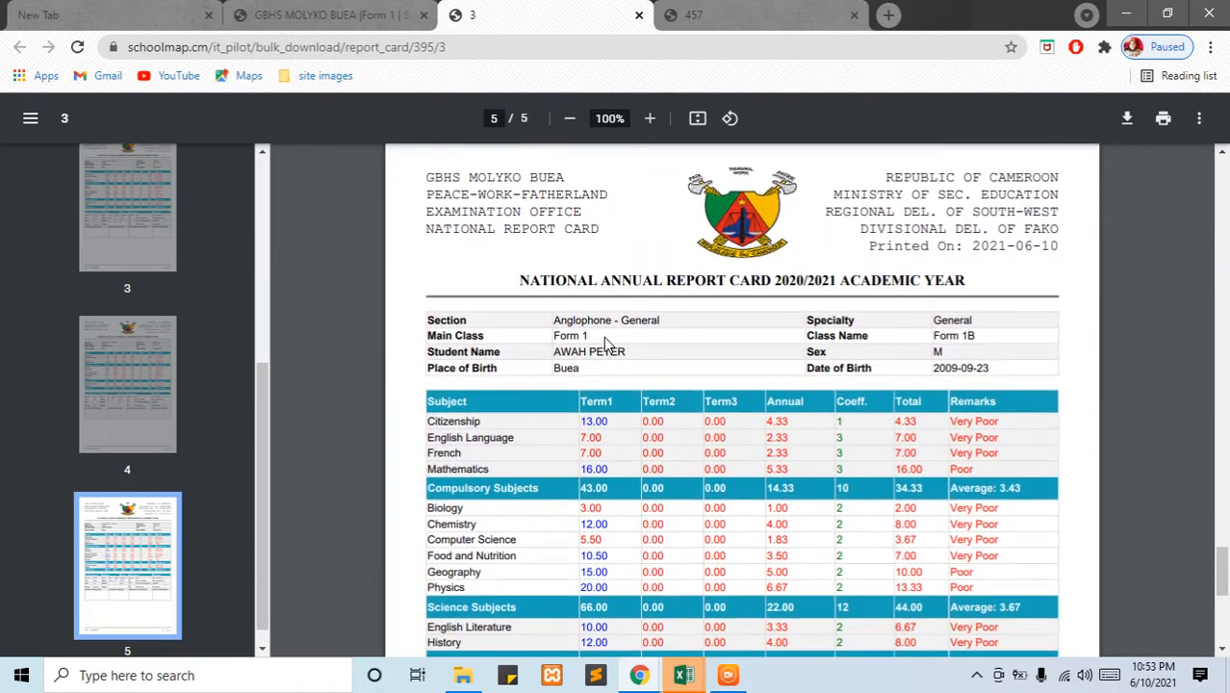
triple_click(587, 421)
click(590, 428)
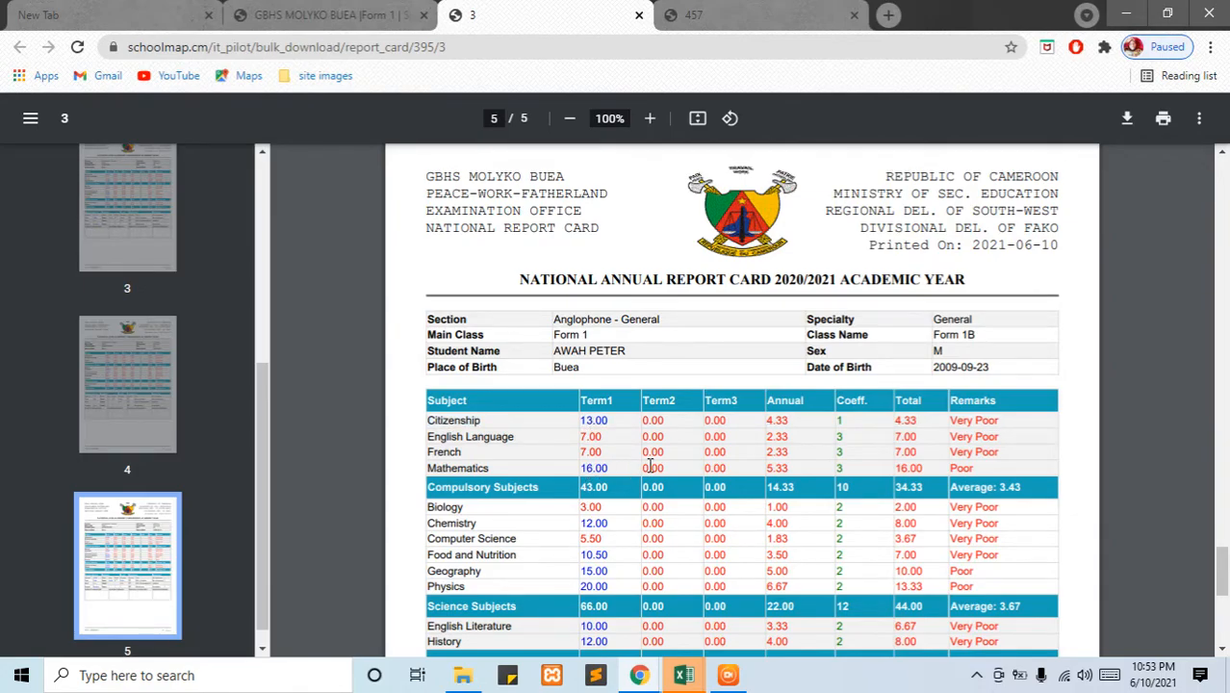
scroll(549, 289, up, 15)
scroll(534, 277, up, 1)
Return to the Form 1B results page, go to Upload Marks and open the marks upload form for Form 1A
click(329, 27)
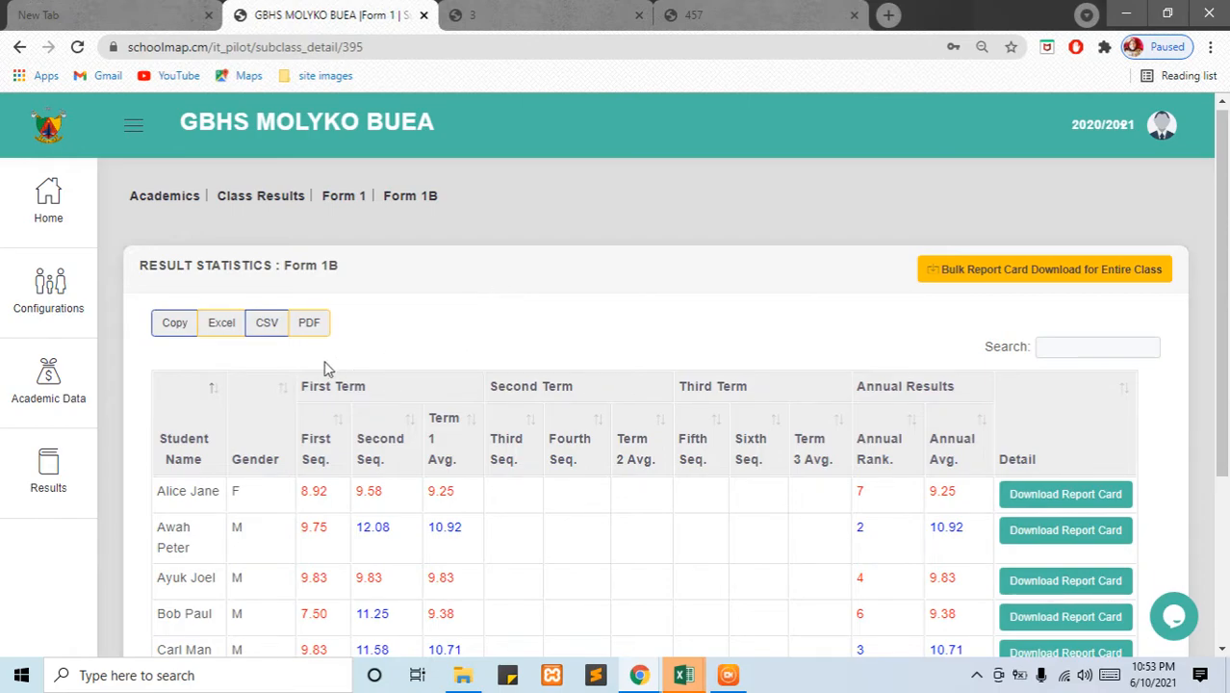
click(72, 404)
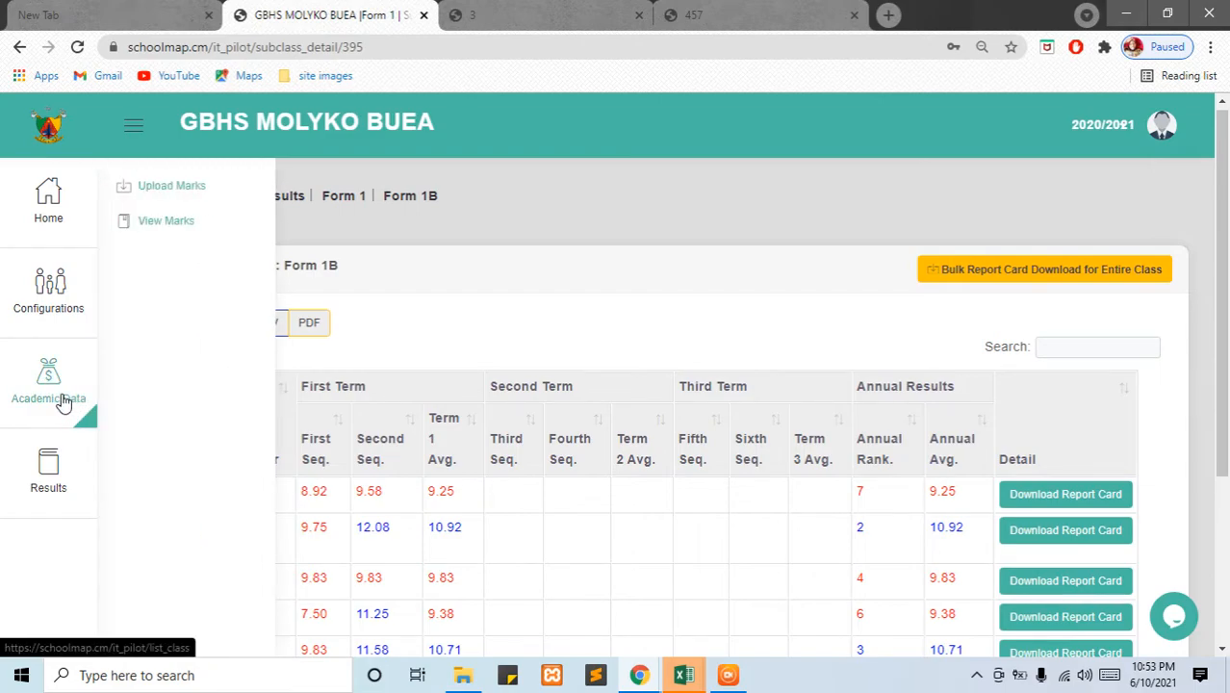
click(168, 193)
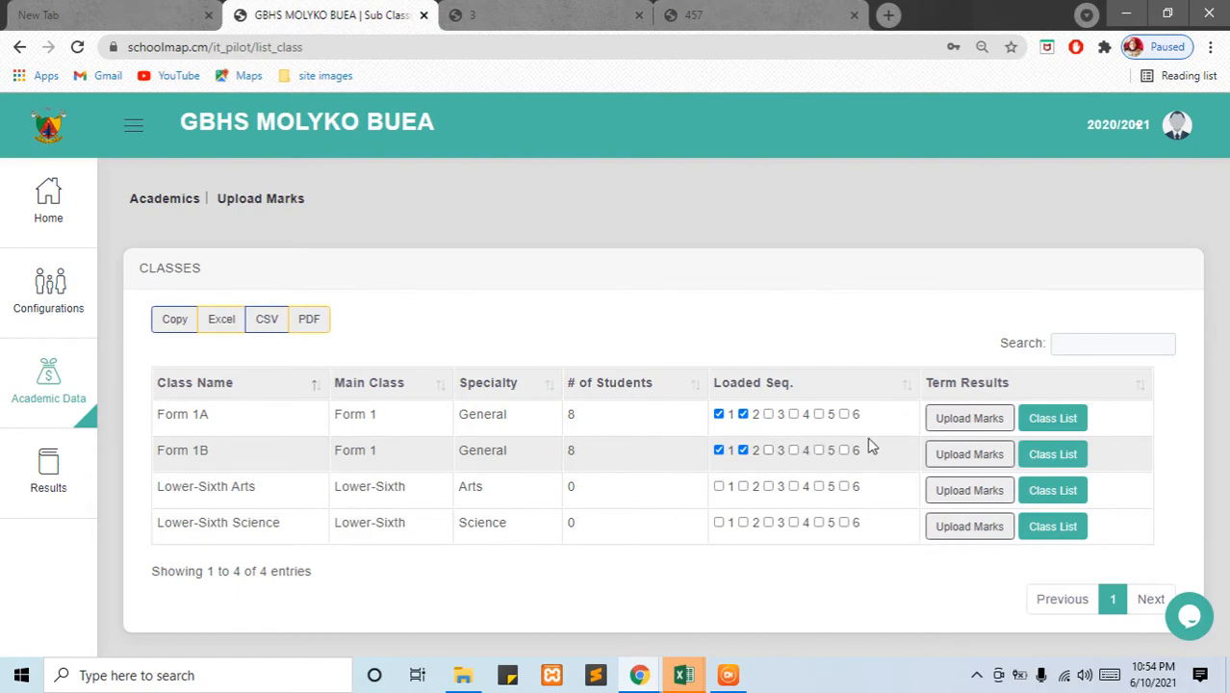
click(965, 435)
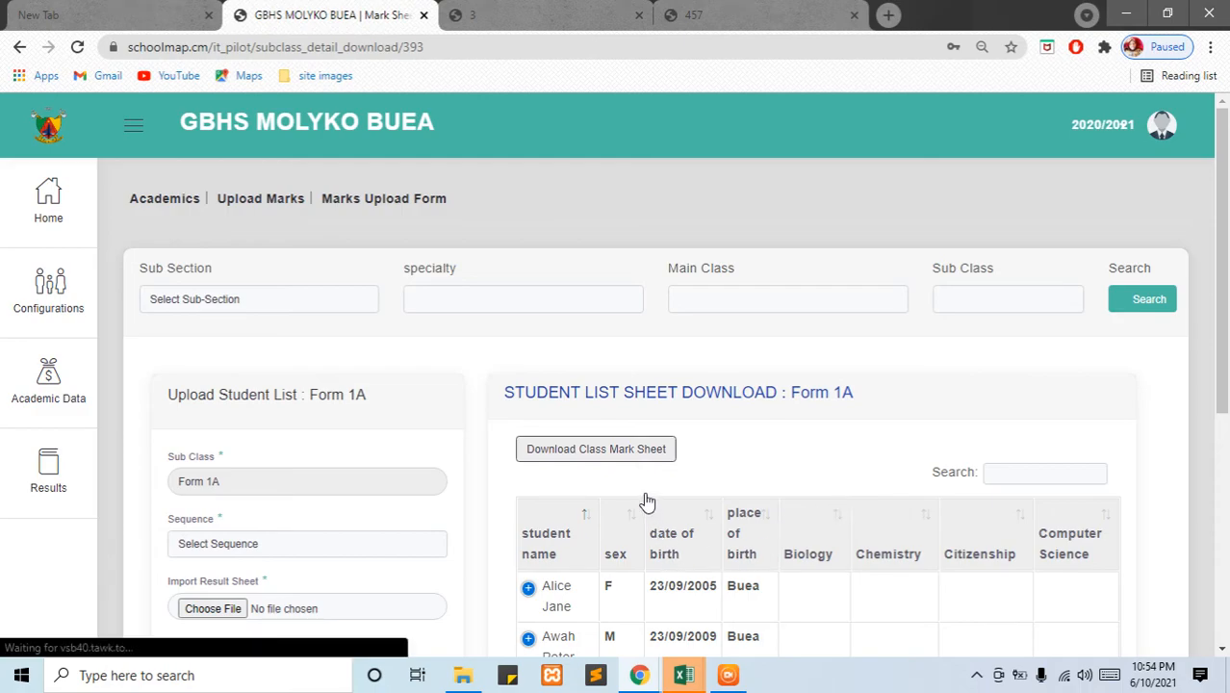
Examine Form 1A's student list sheet, including the class mark sheet download option, student details and subject columns
scroll(642, 472, down, 1)
scroll(642, 472, down, 1)
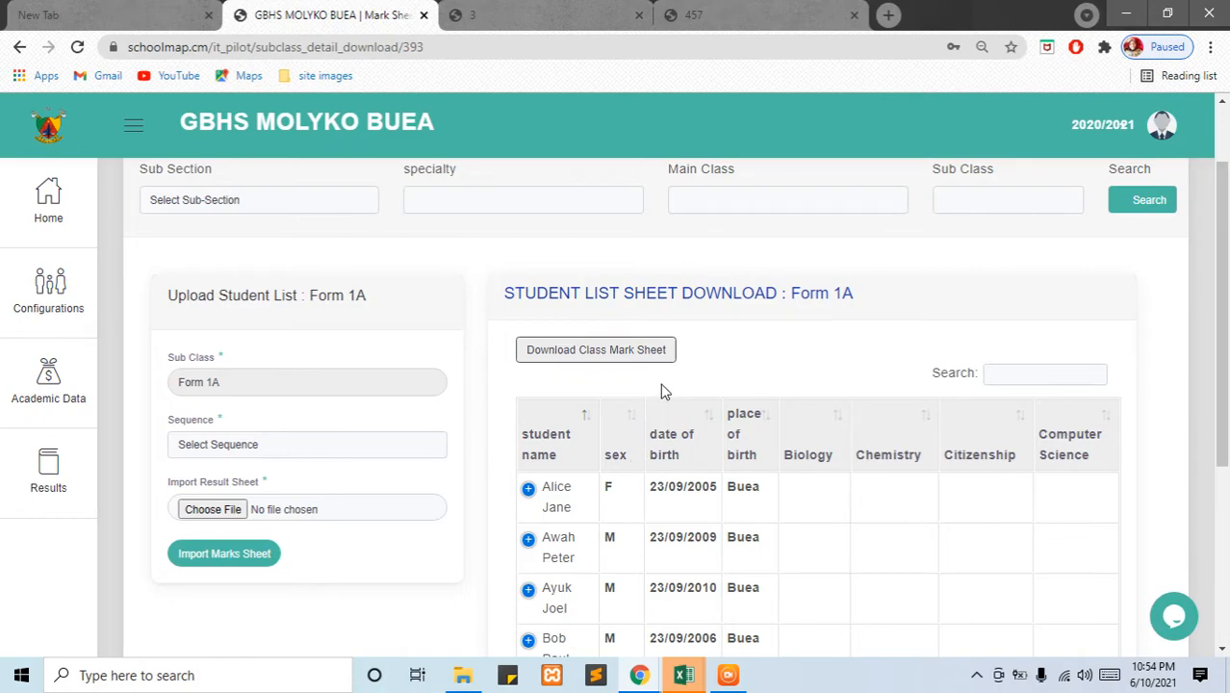
click(631, 354)
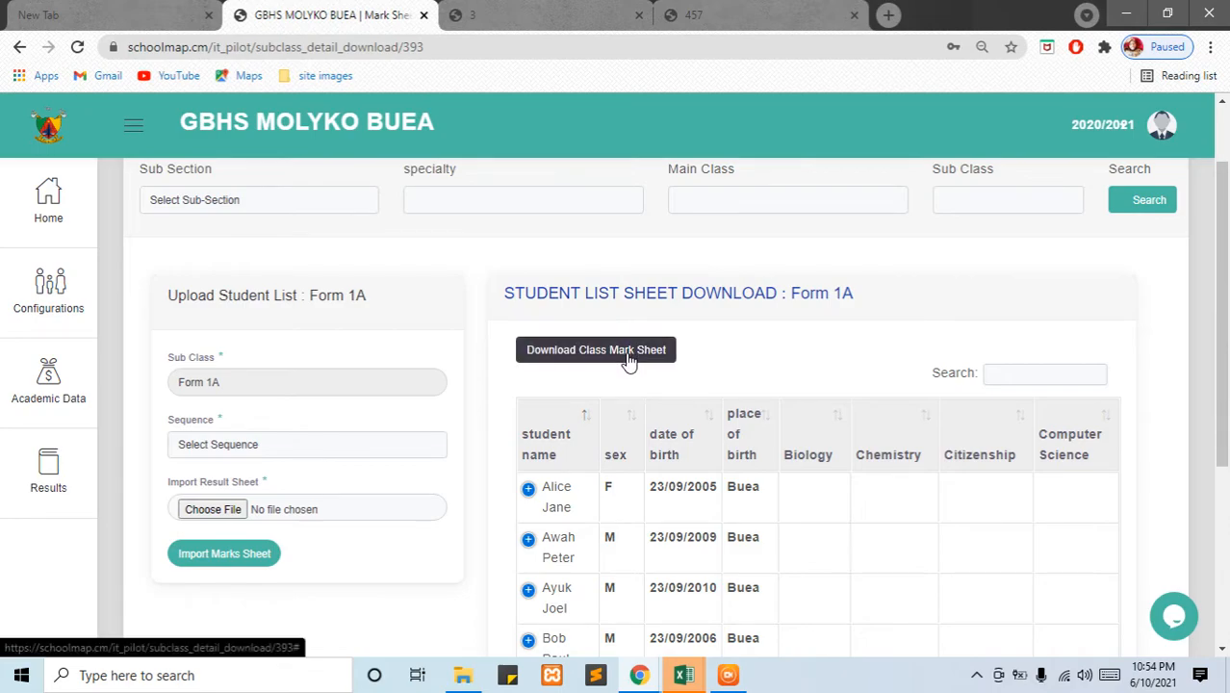
scroll(678, 528, down, 2)
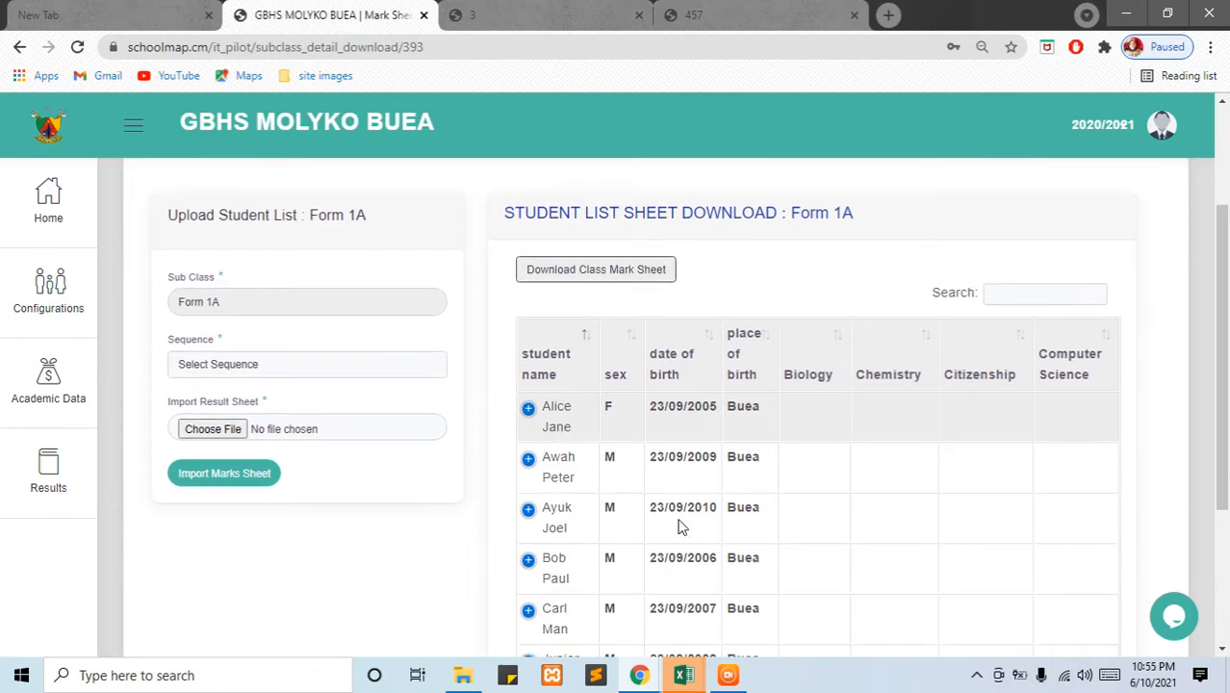
scroll(677, 527, down, 2)
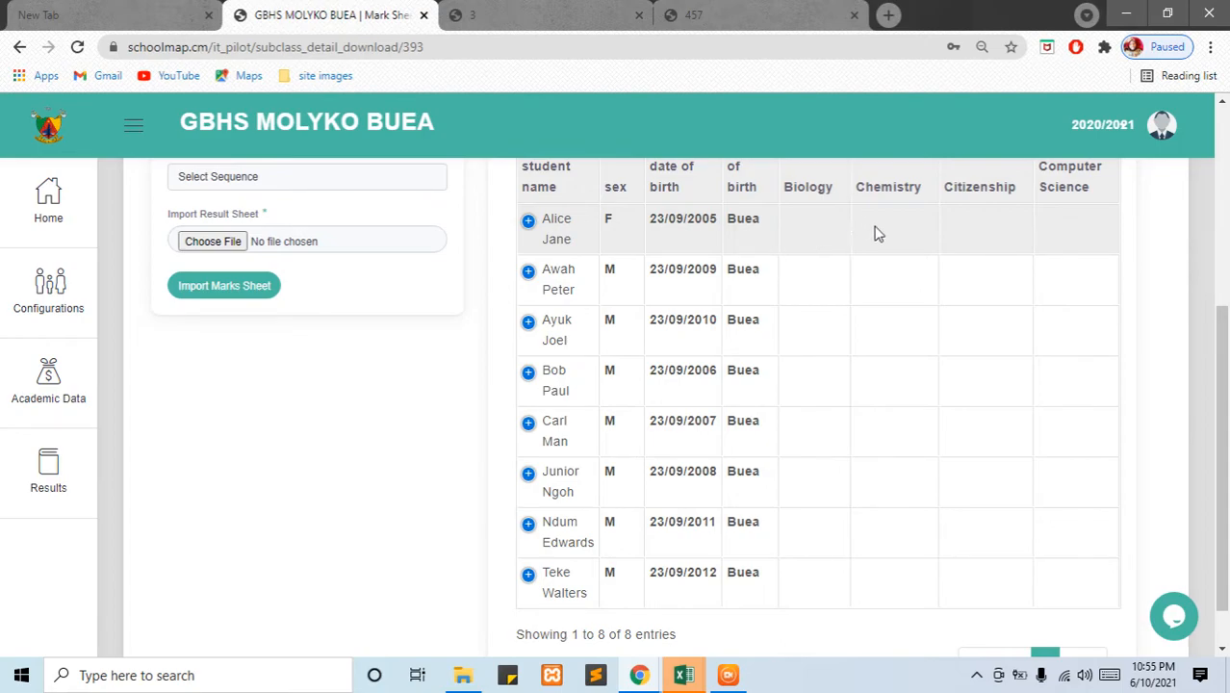
scroll(878, 227, up, 1)
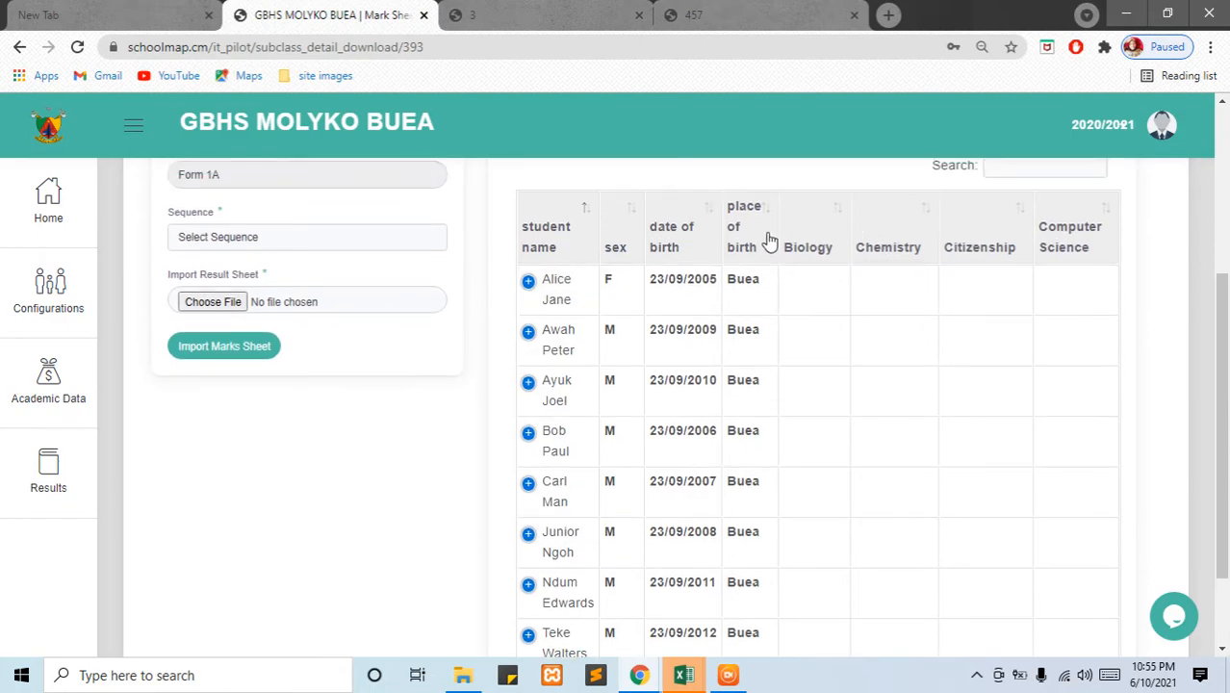
Review the Form 1B 2nd Sequence mark sheet in Excel from its student name column, then return to Form 1A's marks import form in Chrome
key(alt+Tab)
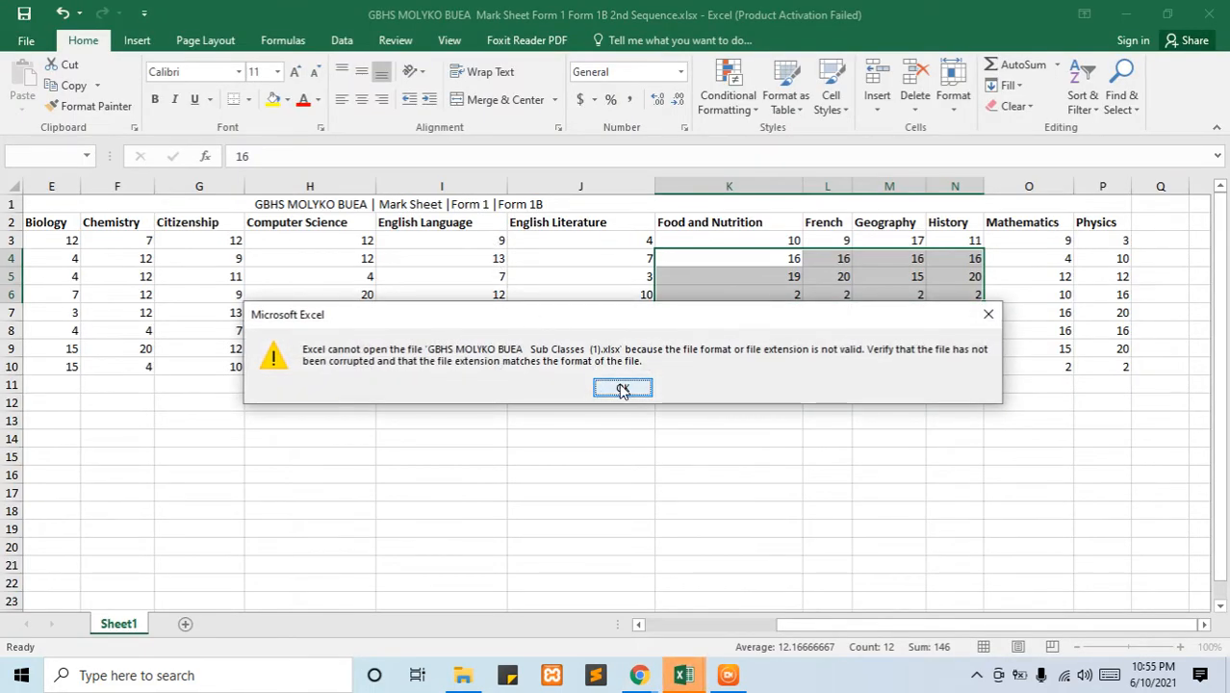
click(622, 387)
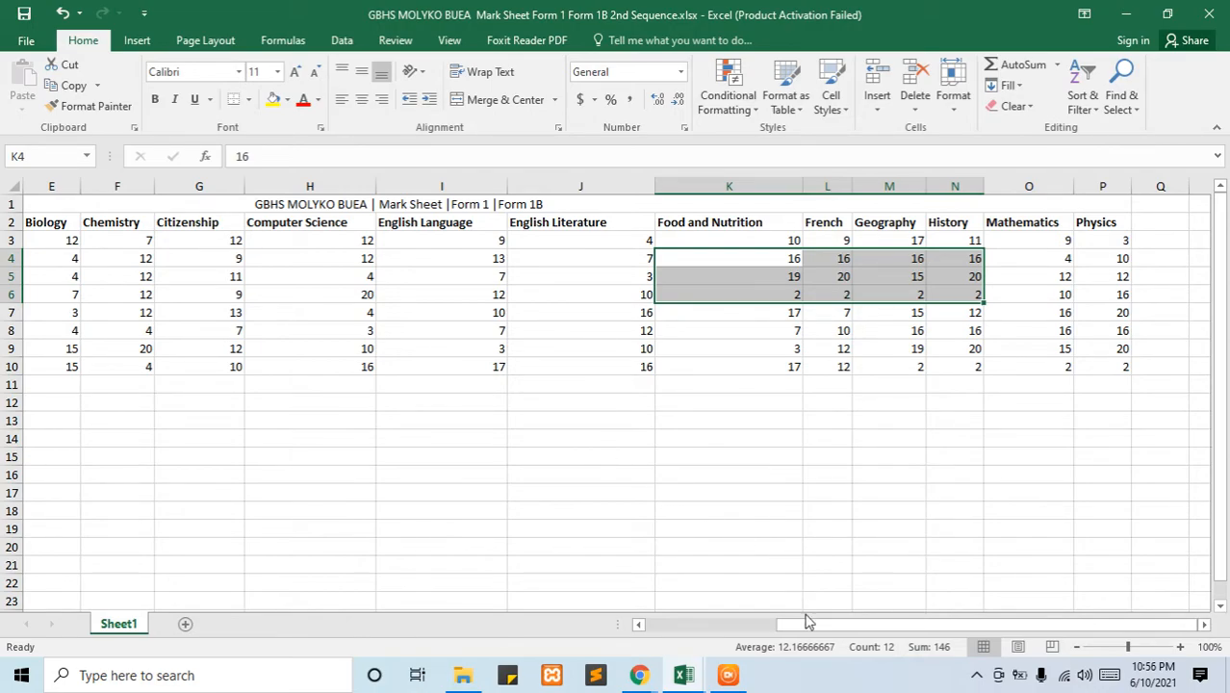
drag(813, 626, 681, 654)
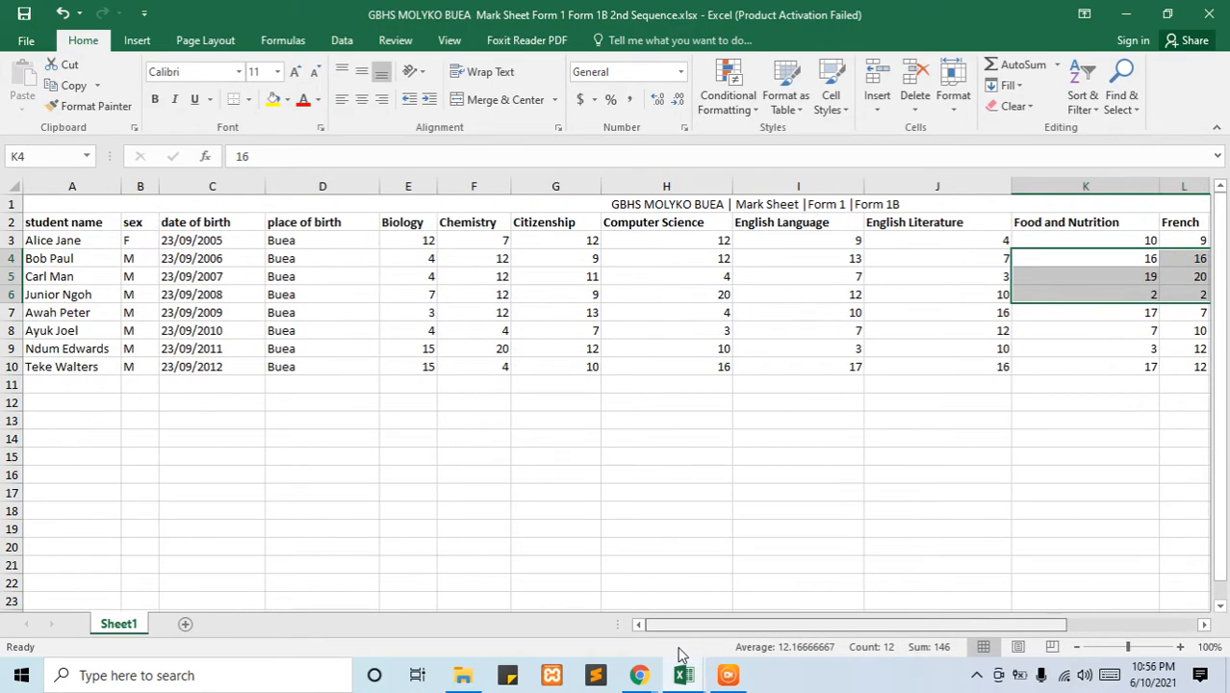
click(682, 671)
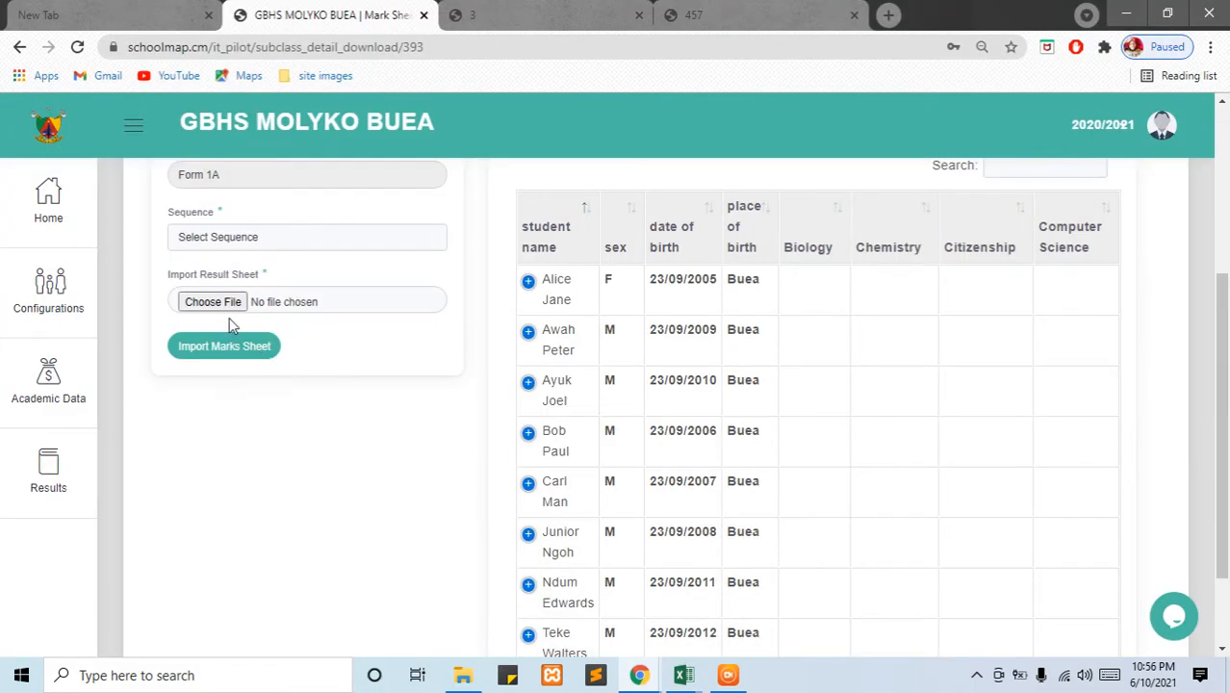
click(243, 346)
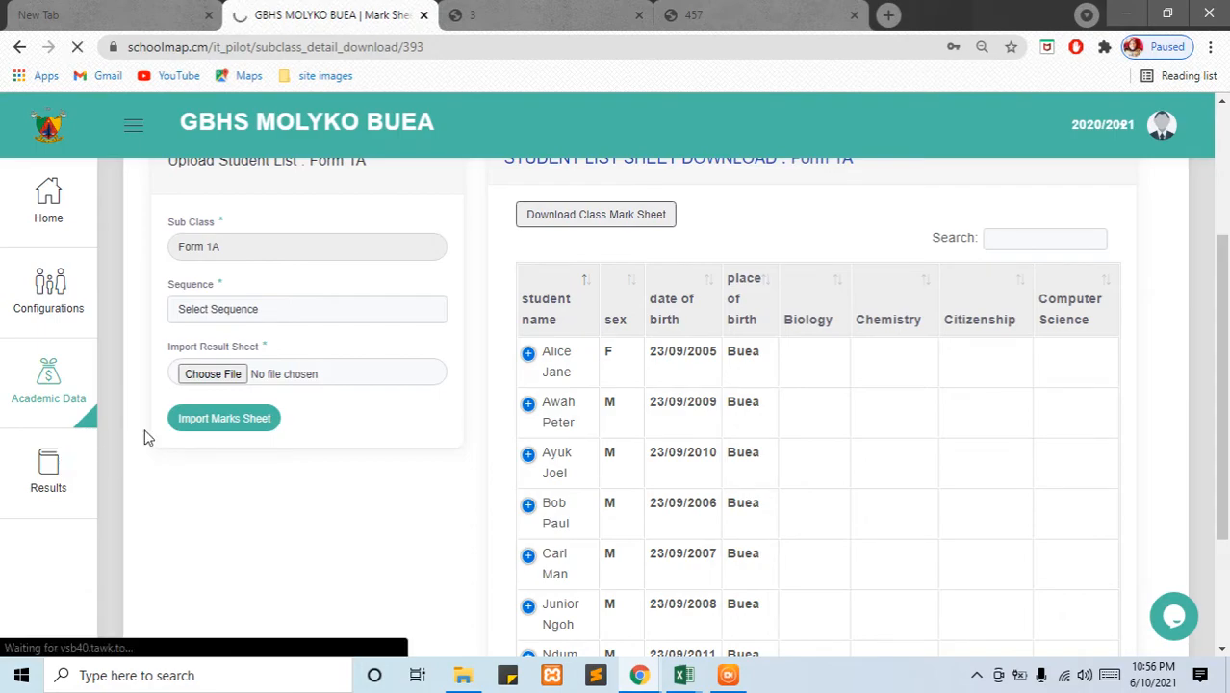
click(218, 433)
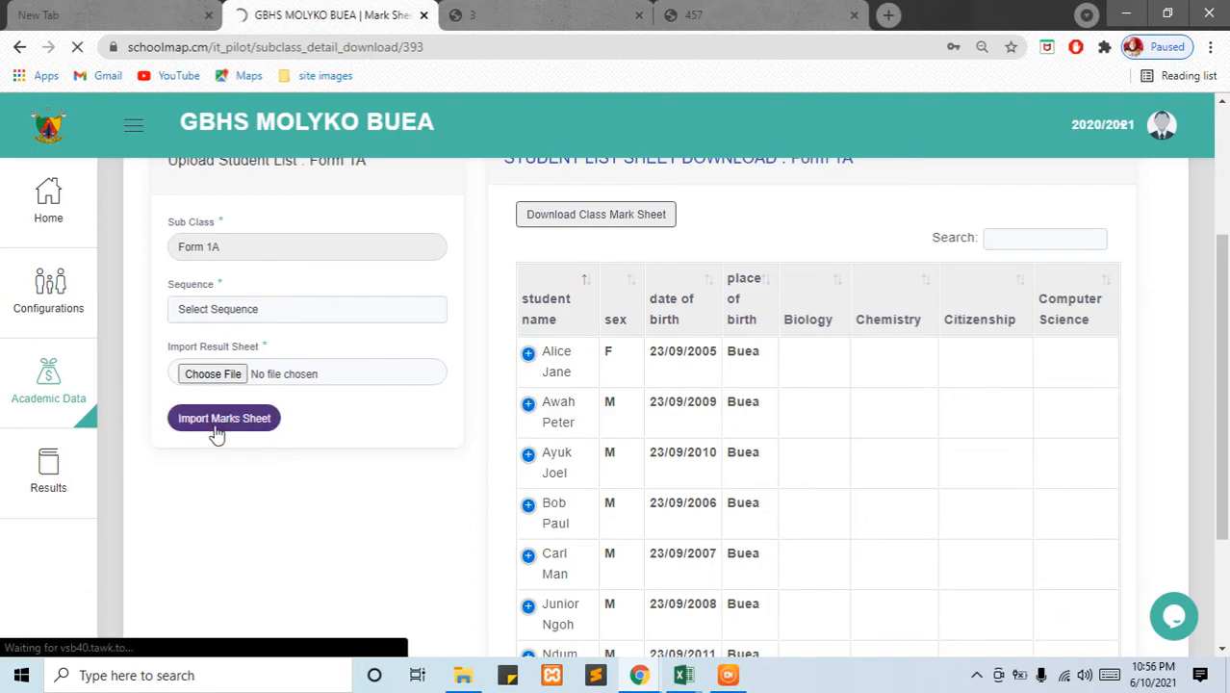
Open the class results, review the statistics per class, and view the results of Form 1
click(49, 474)
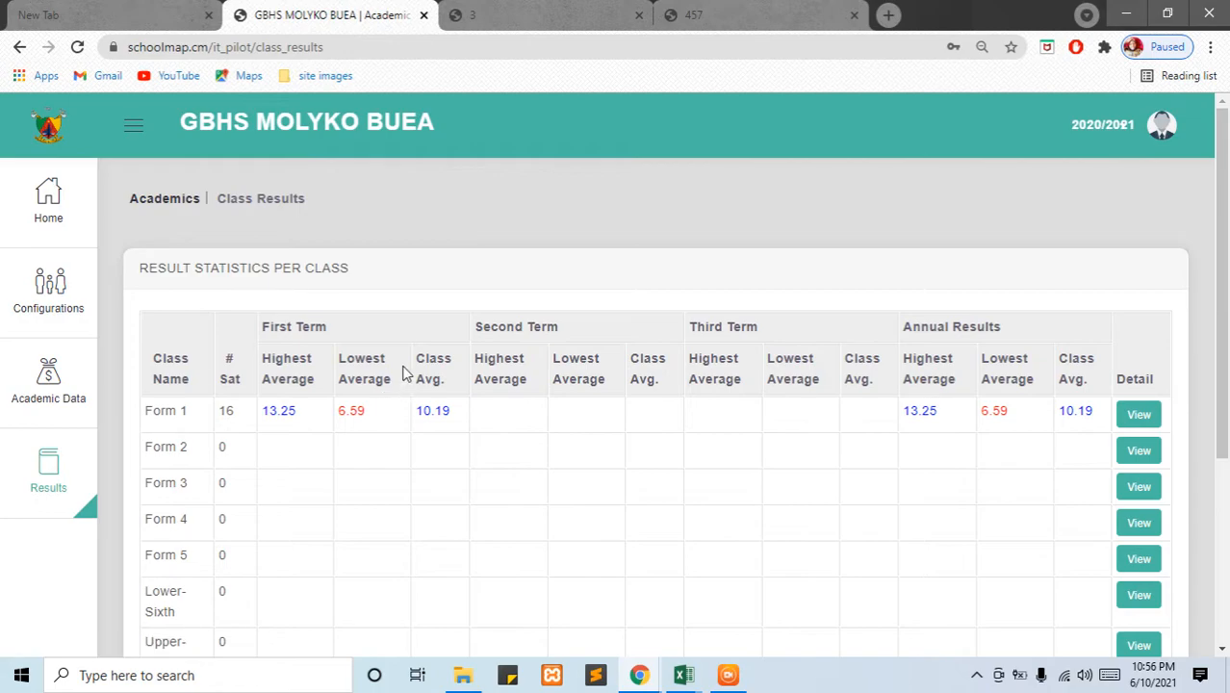
scroll(404, 373, down, 1)
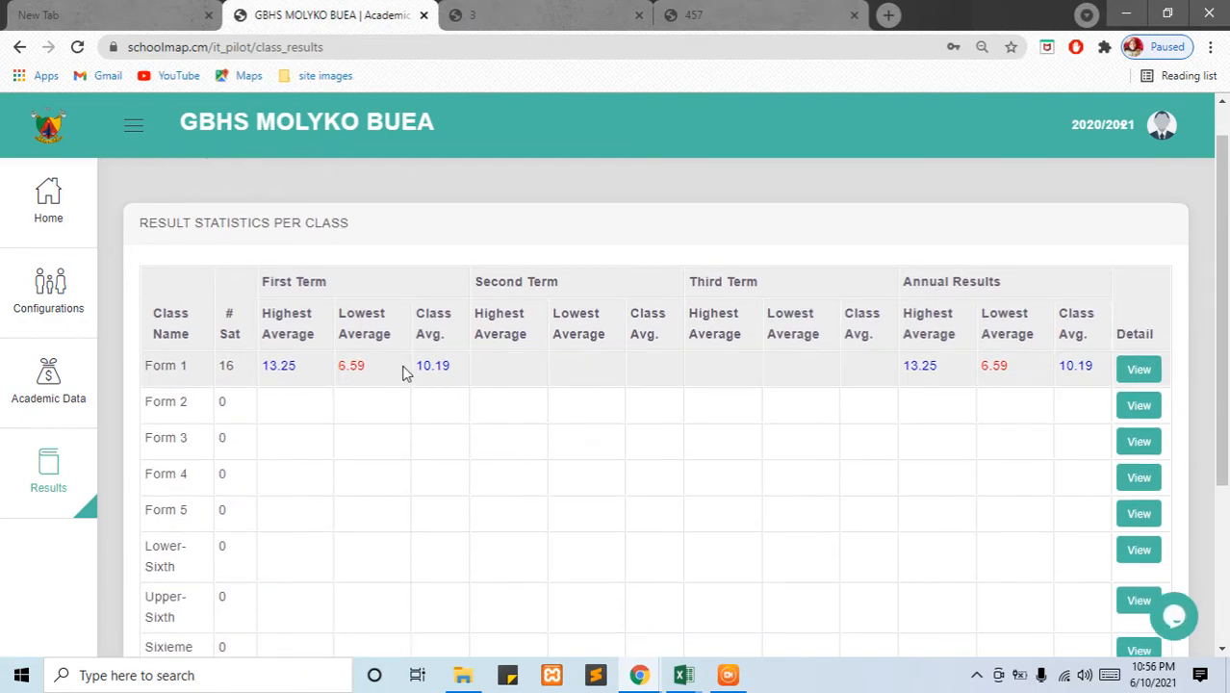
scroll(404, 374, down, 2)
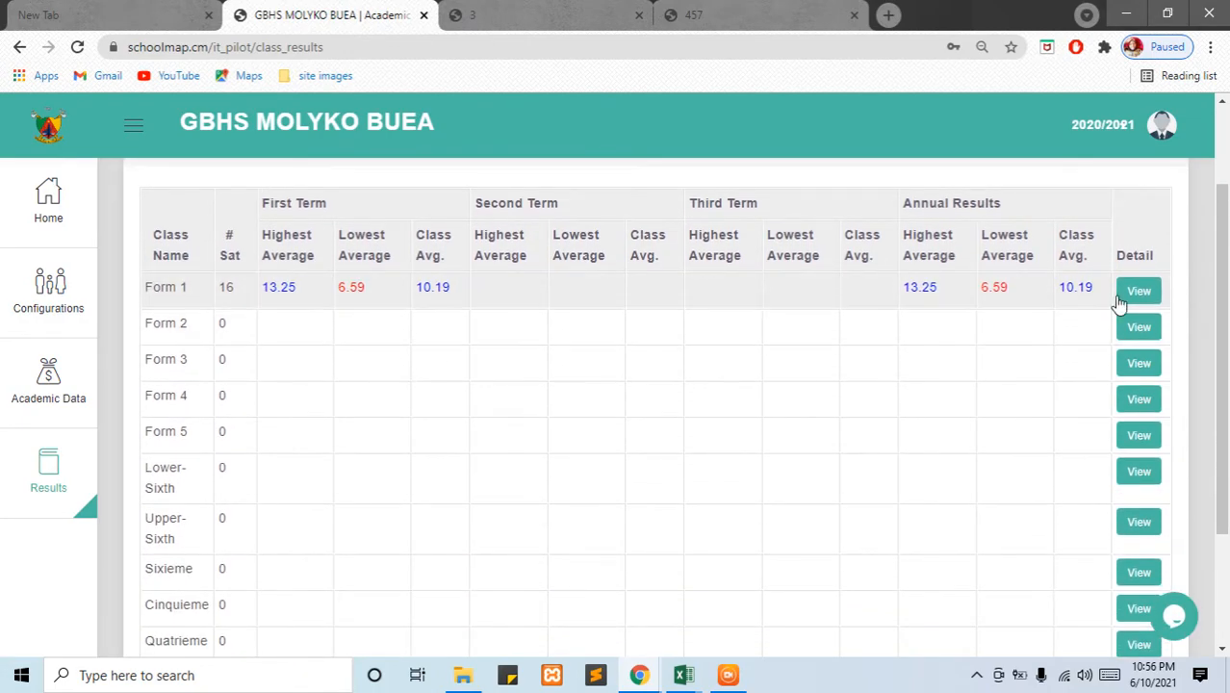
click(1145, 296)
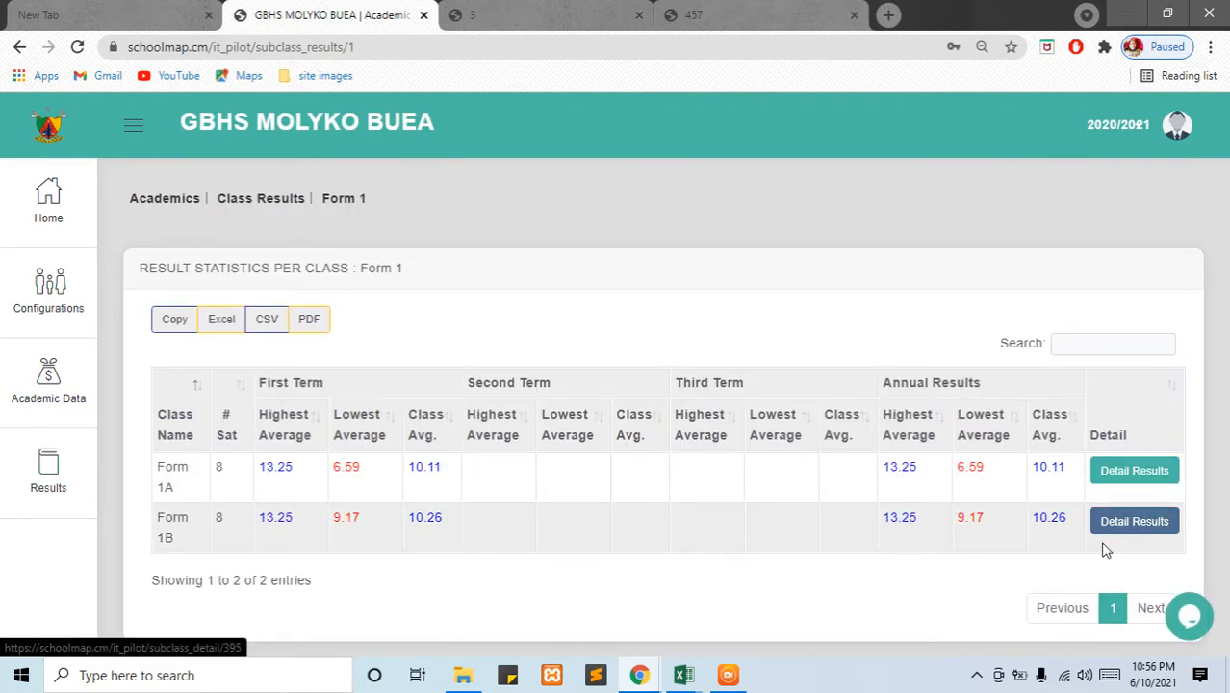
Open the detailed results of Form 1B and review the students' averages, ranks and individual report card download options
click(1111, 529)
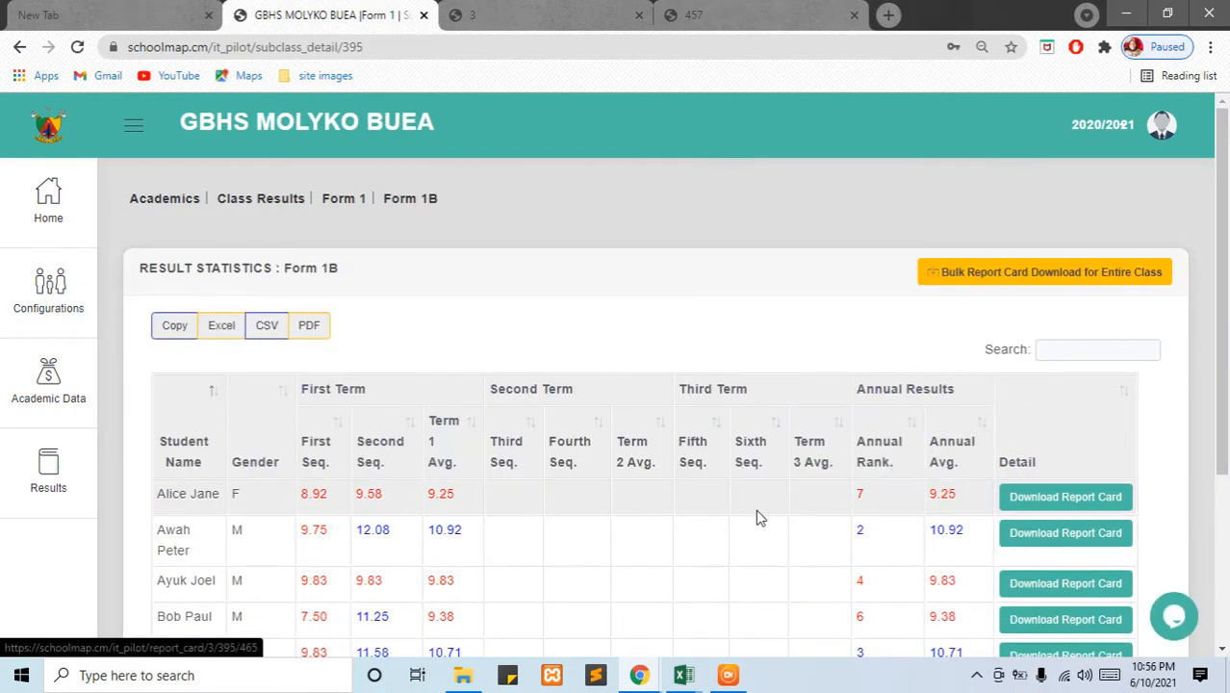
scroll(728, 493, down, 3)
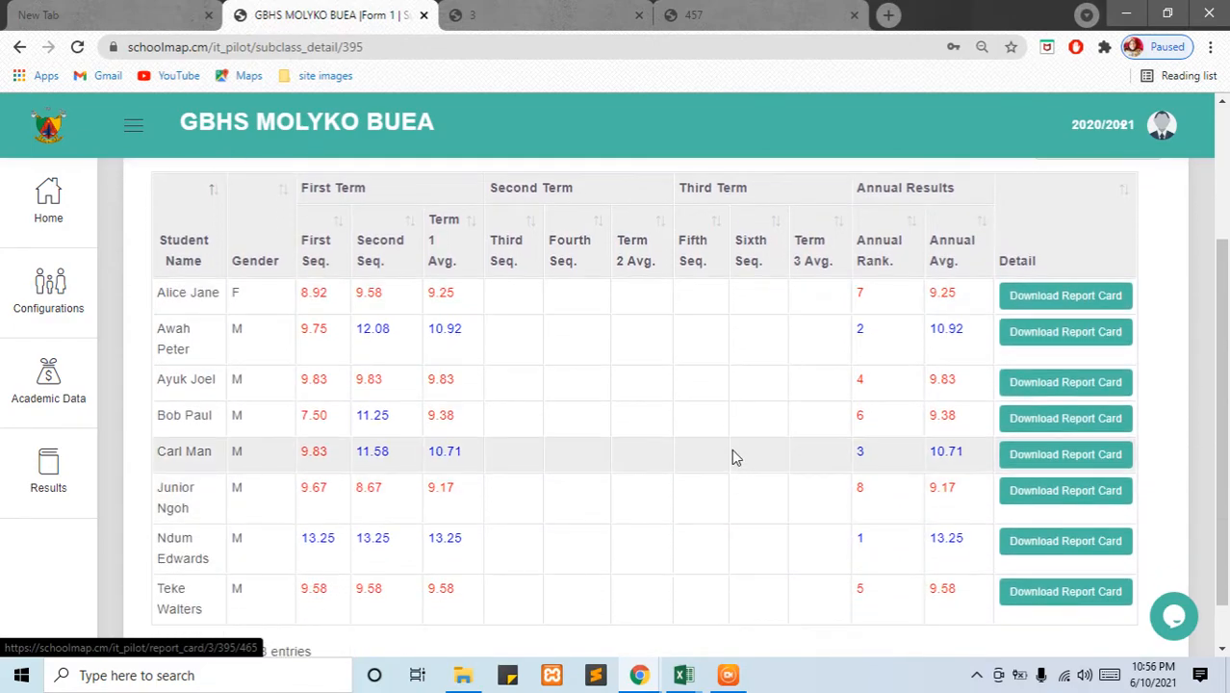
click(1048, 348)
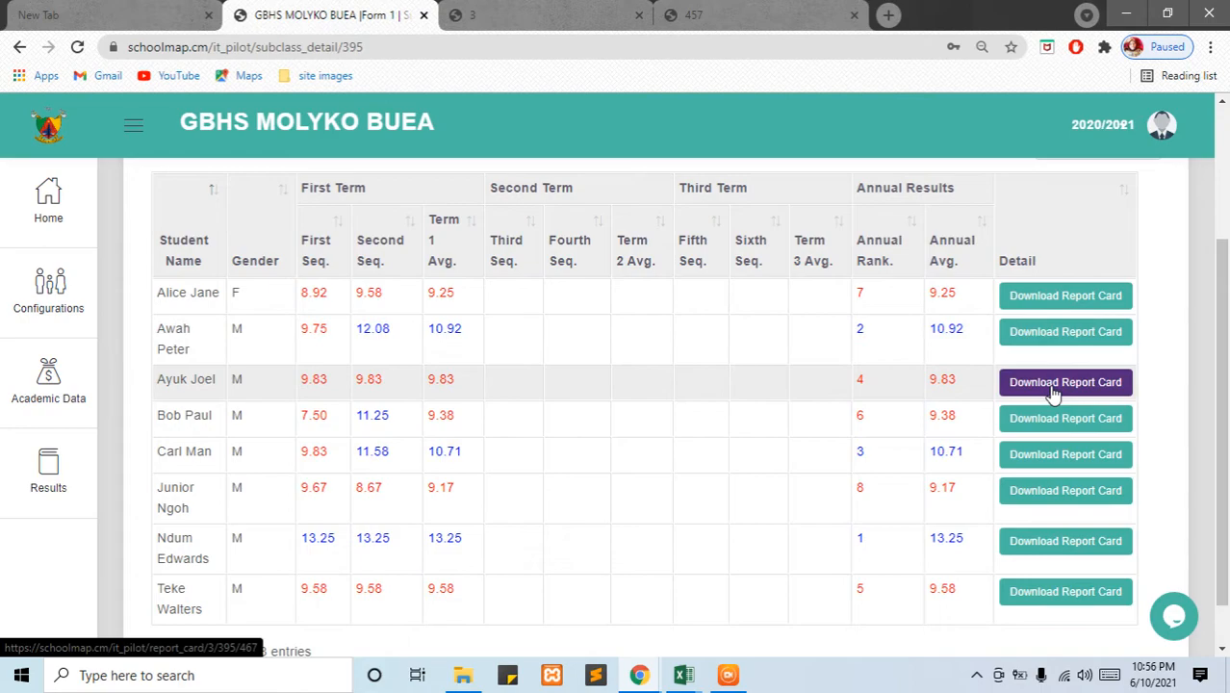
Open the report card of the third student listed in Form 1B and close the earlier bulk and individual report cards
click(1054, 385)
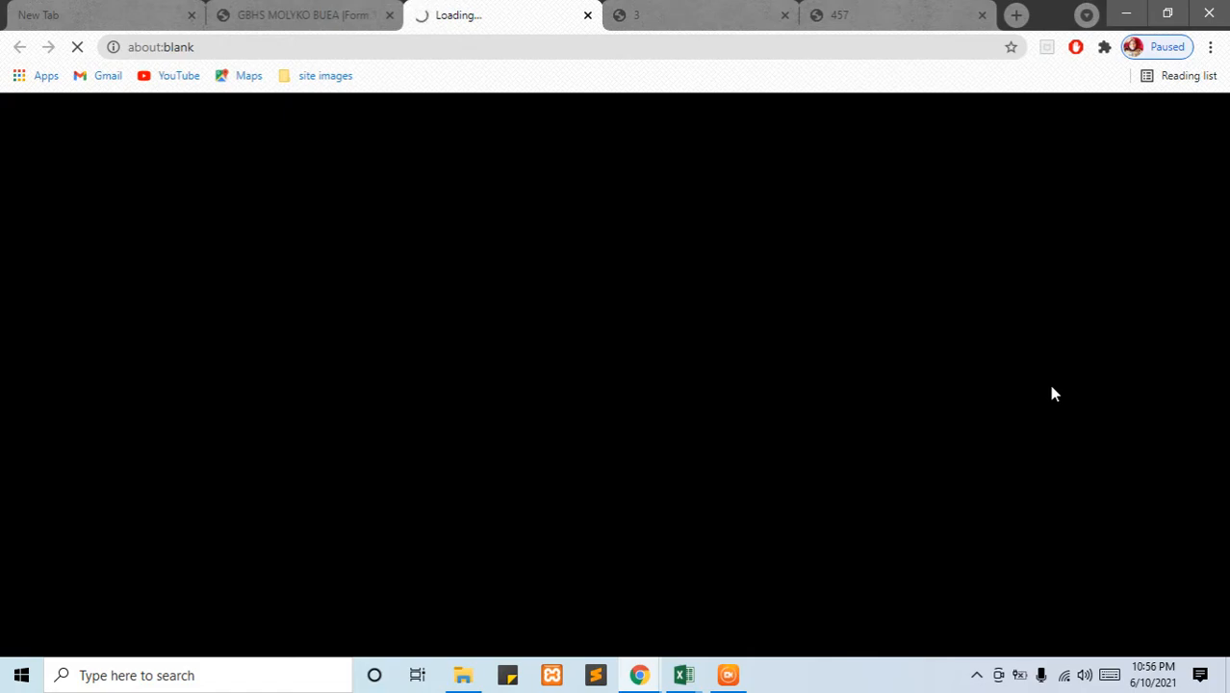
click(700, 20)
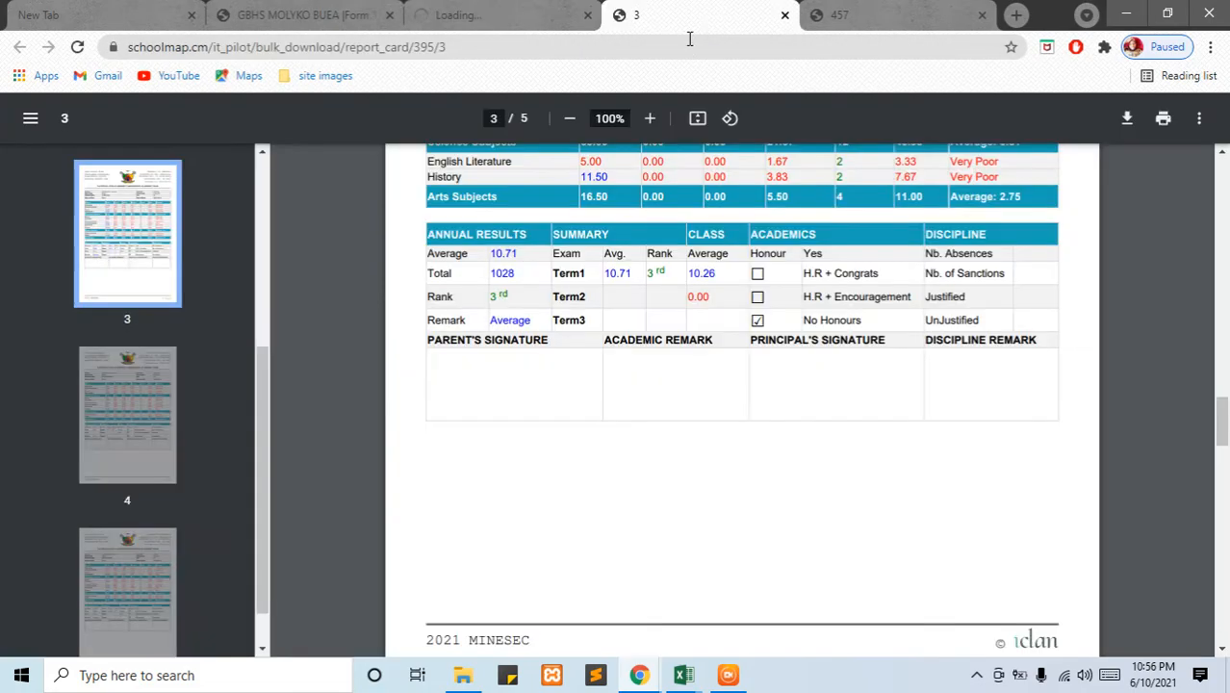
scroll(163, 404, down, 1)
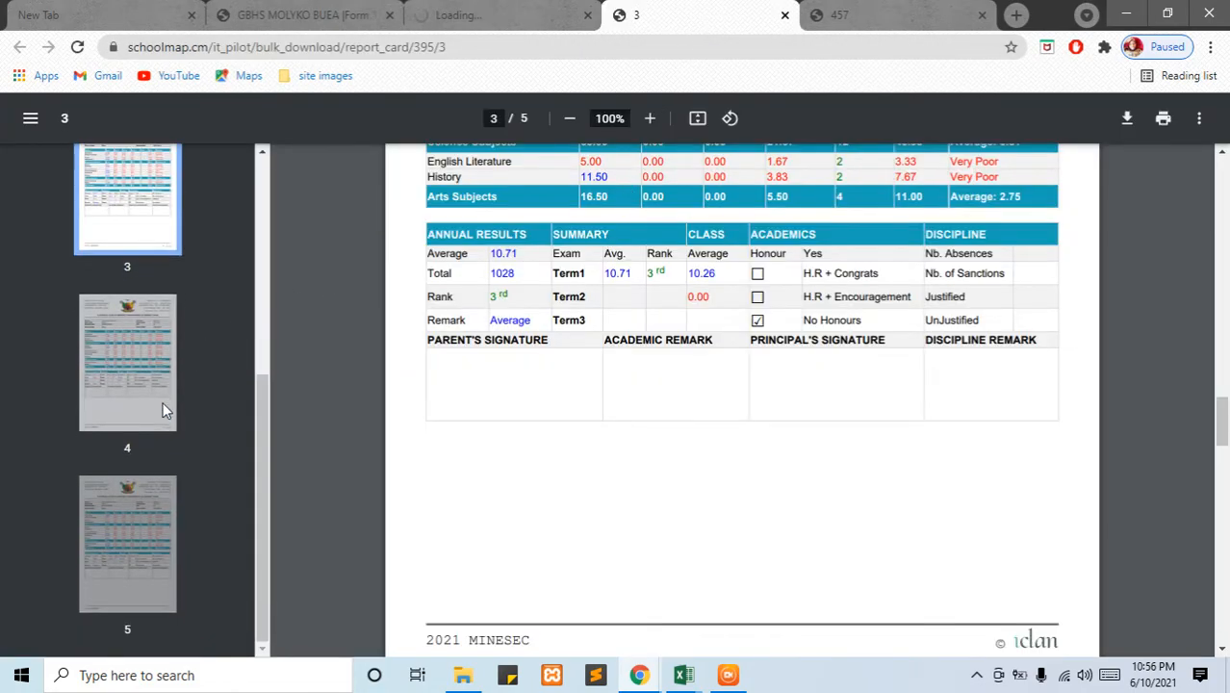
scroll(742, 267, up, 7)
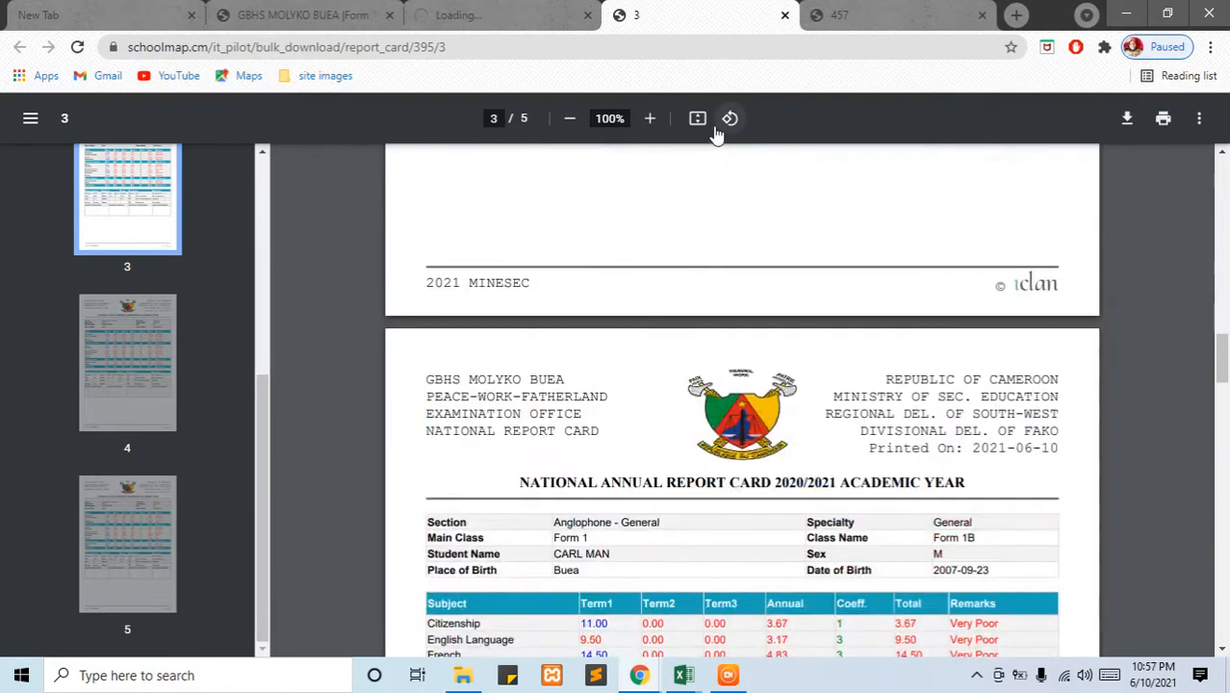
click(784, 15)
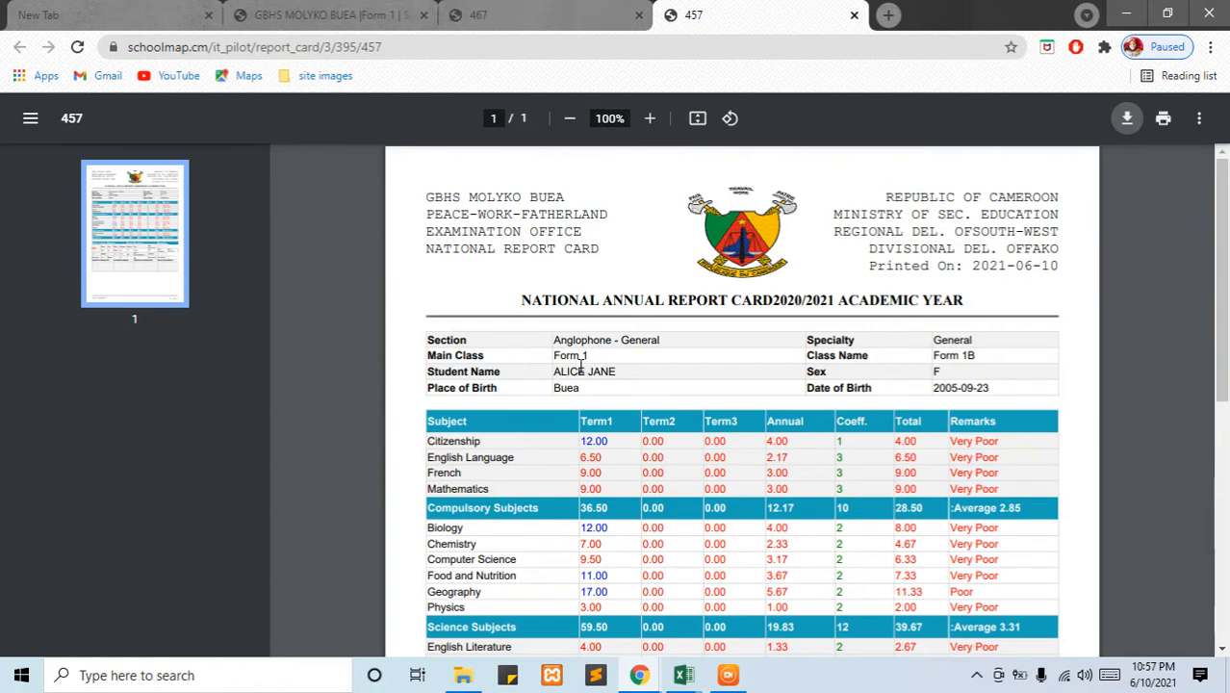
click(854, 15)
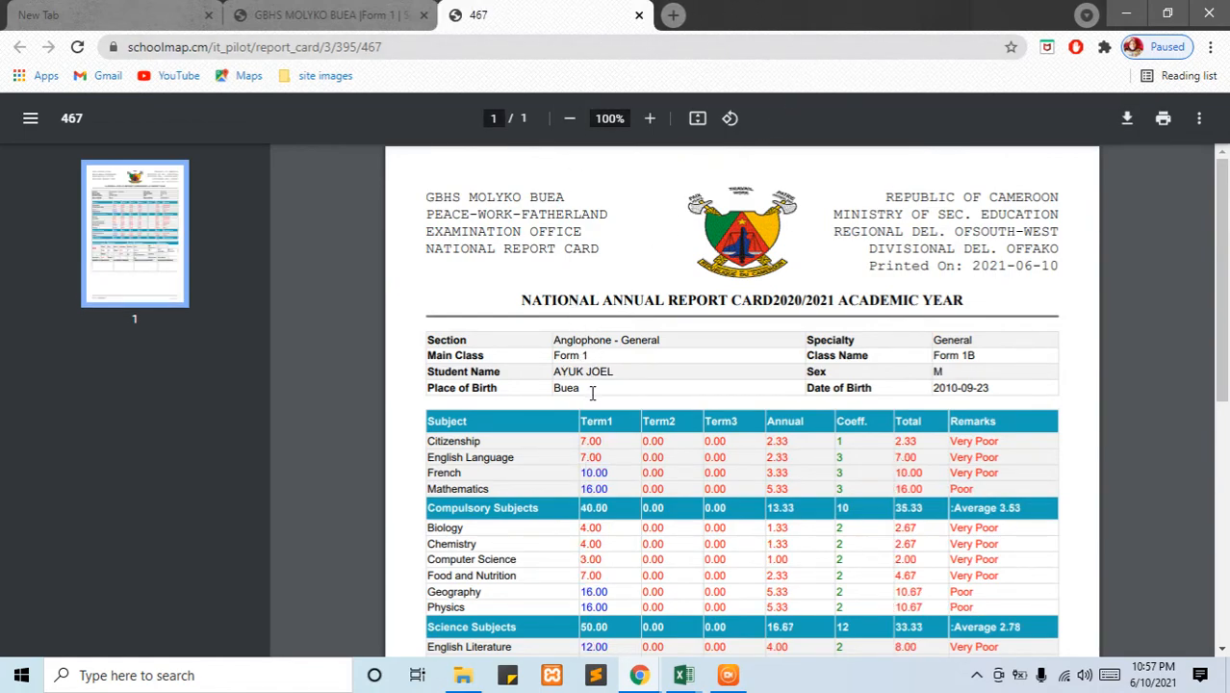
Review the student's subject marks and annual results summary on the report card, and return to the Form 1B results
scroll(659, 438, down, 2)
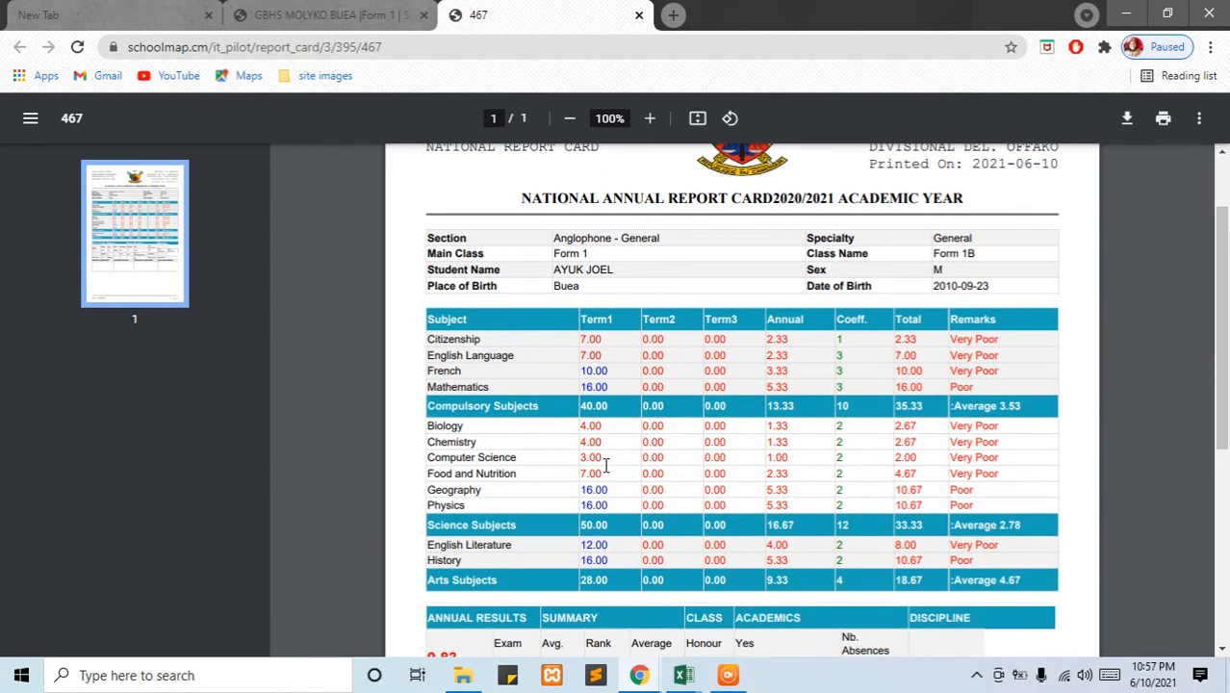
scroll(605, 434, down, 1)
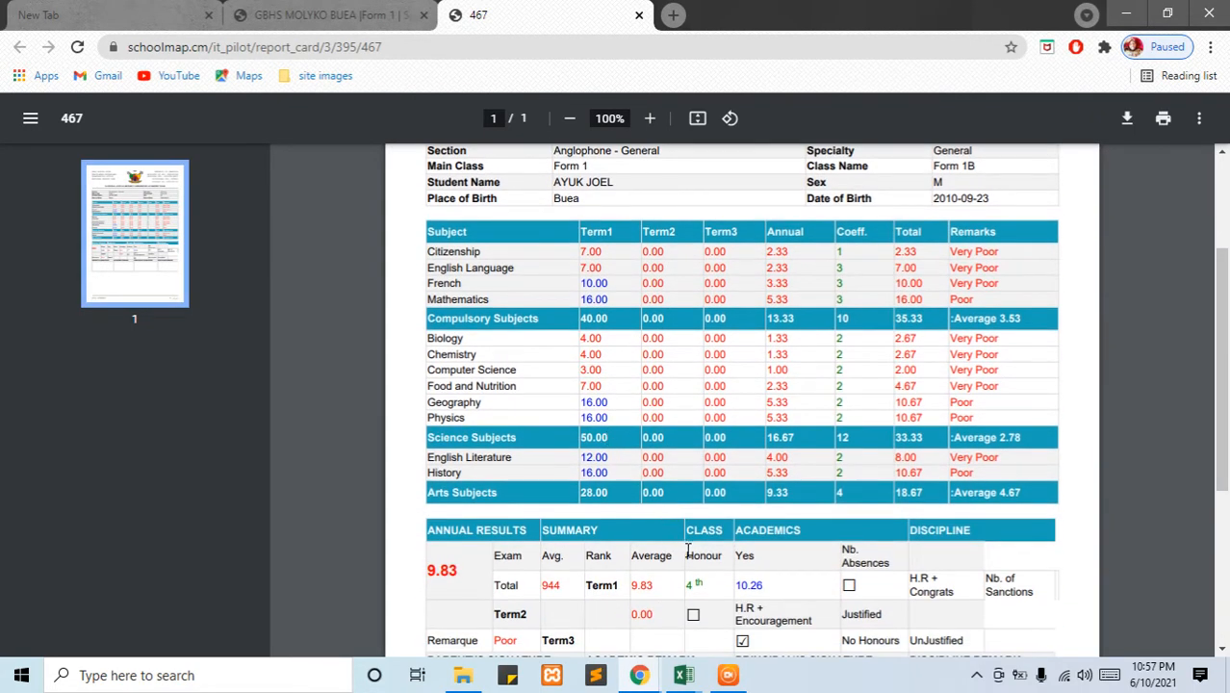
scroll(731, 577, down, 1)
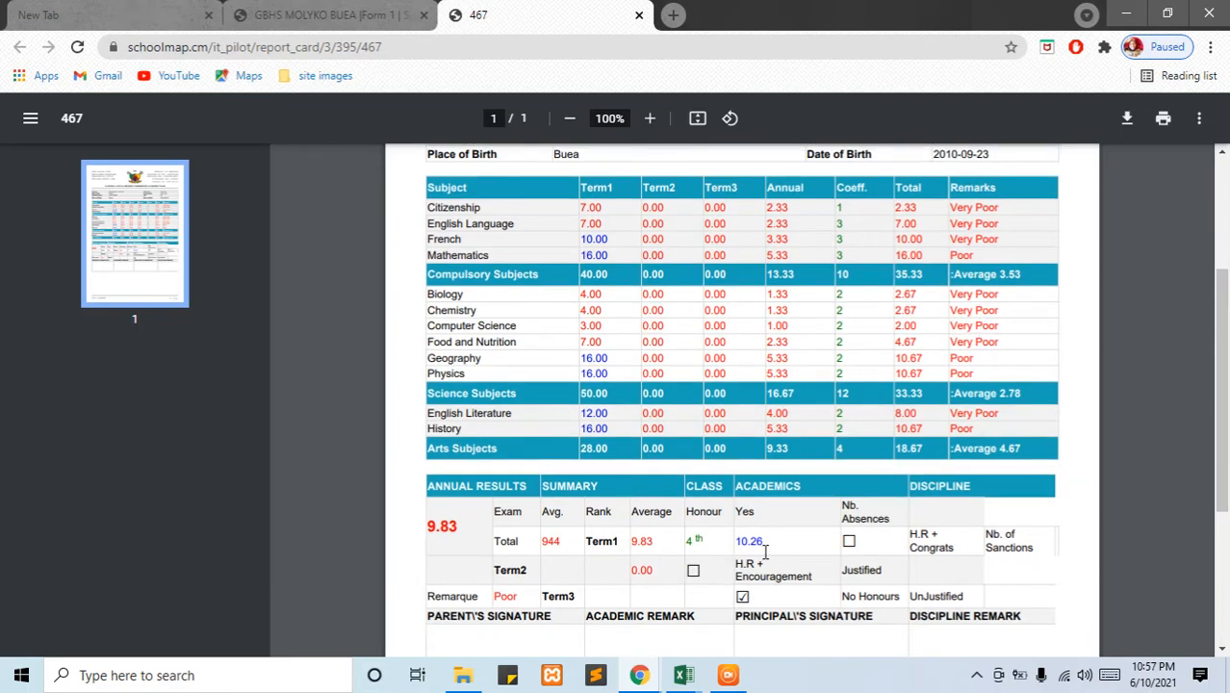
scroll(760, 543, down, 1)
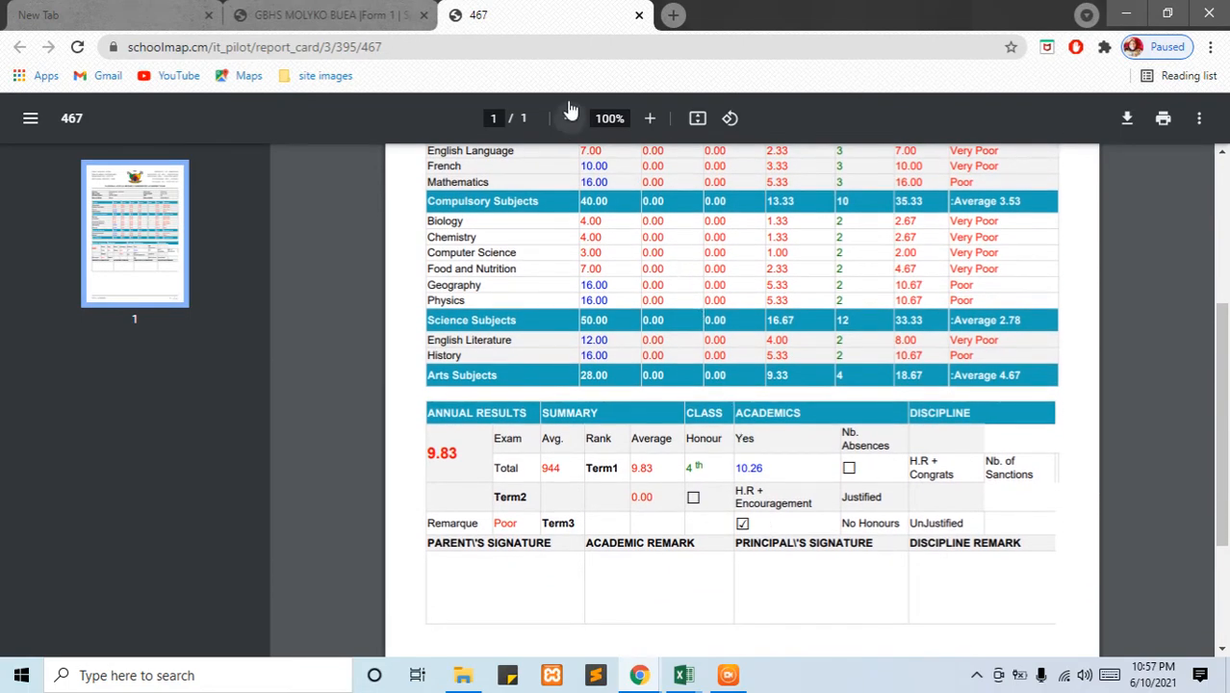
click(639, 16)
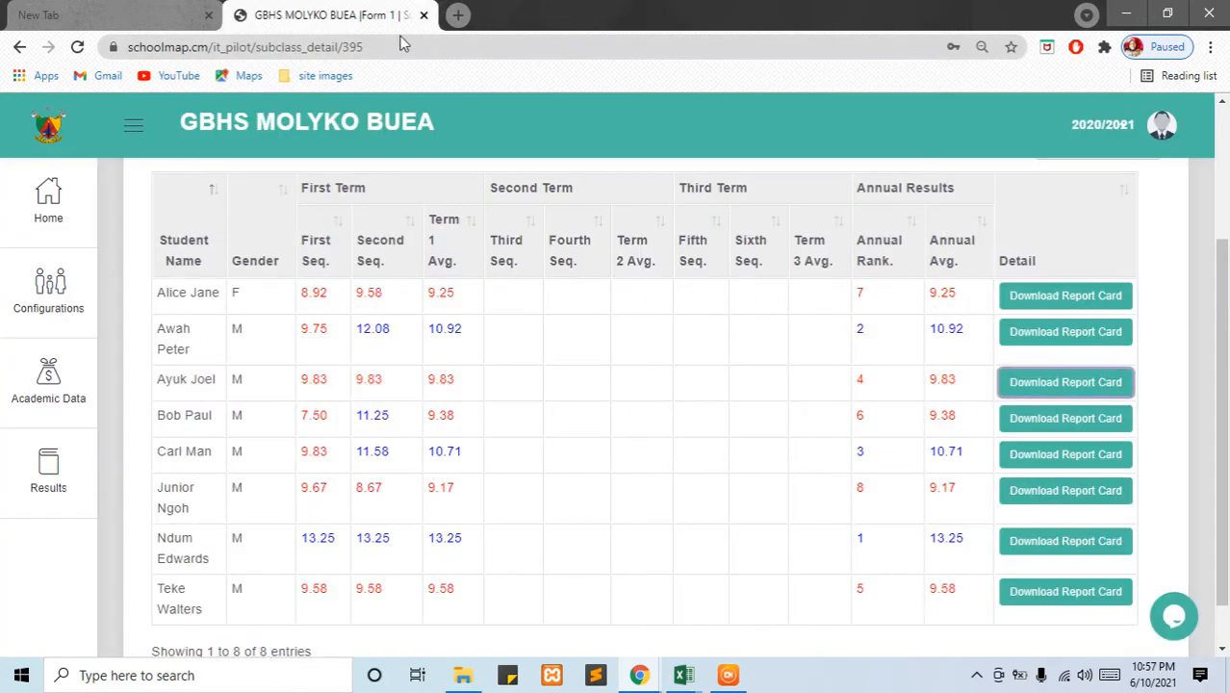
Export the Form 1B result statistics to Excel, inspect the downloaded result sheet, and return to the results page in Chrome
scroll(477, 352, up, 2)
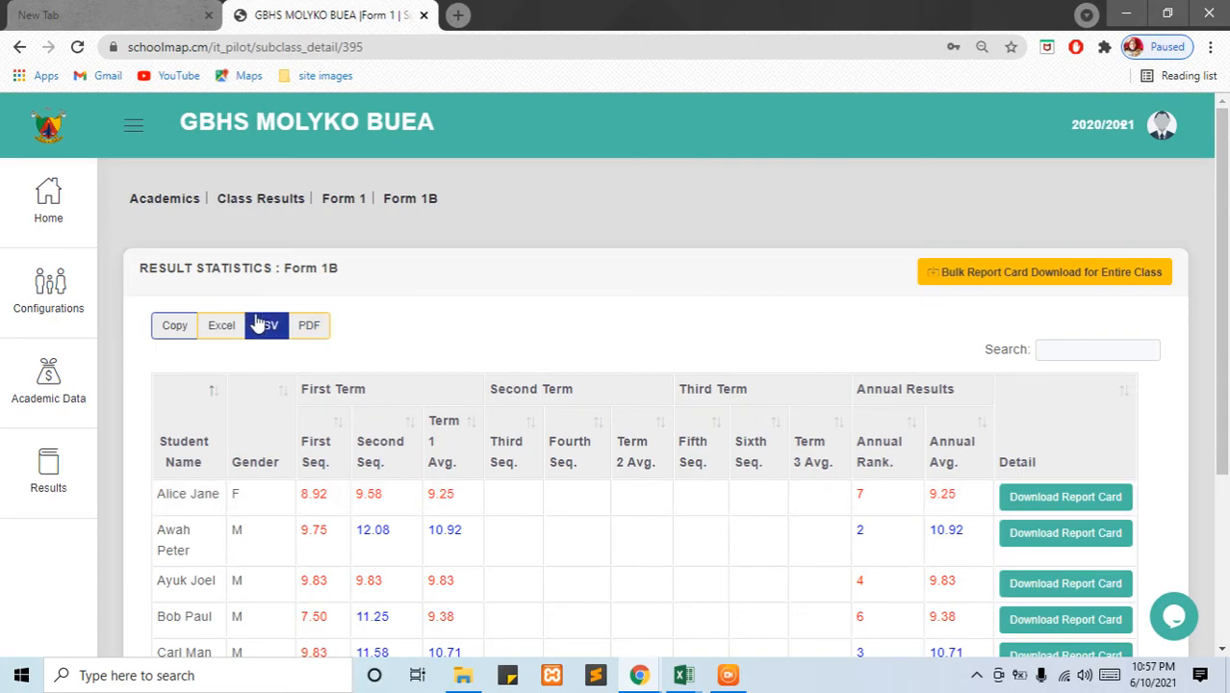
click(220, 329)
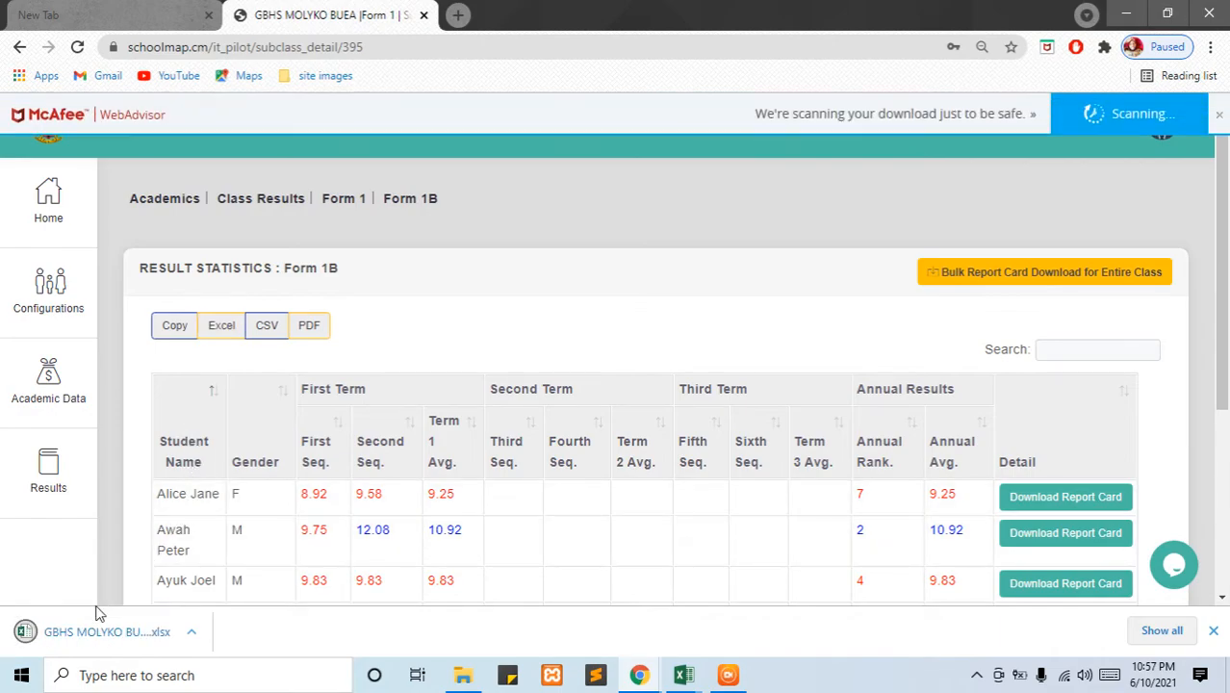
click(98, 640)
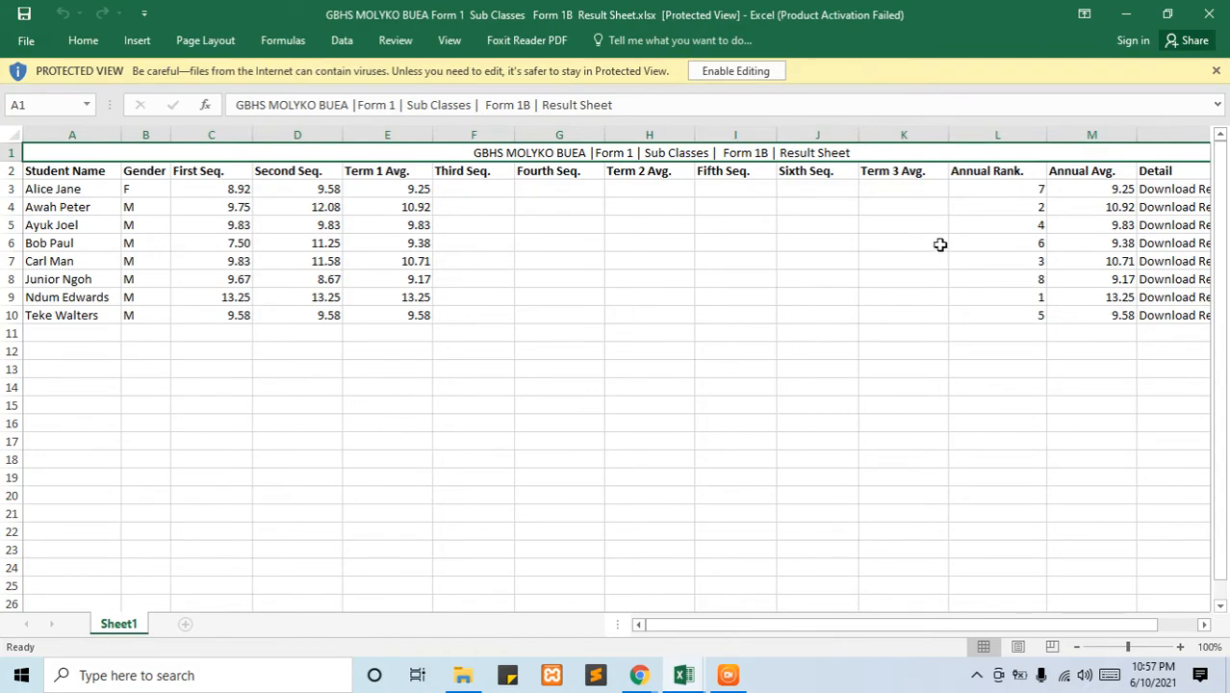
click(1208, 14)
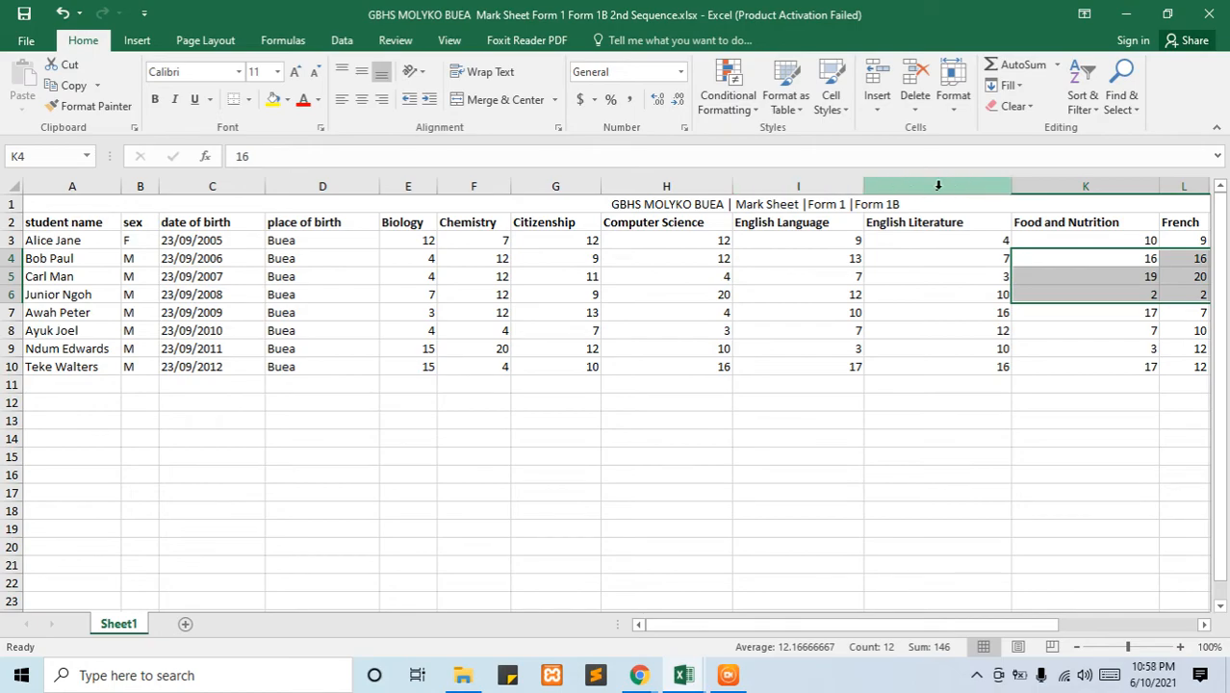
key(alt+Tab)
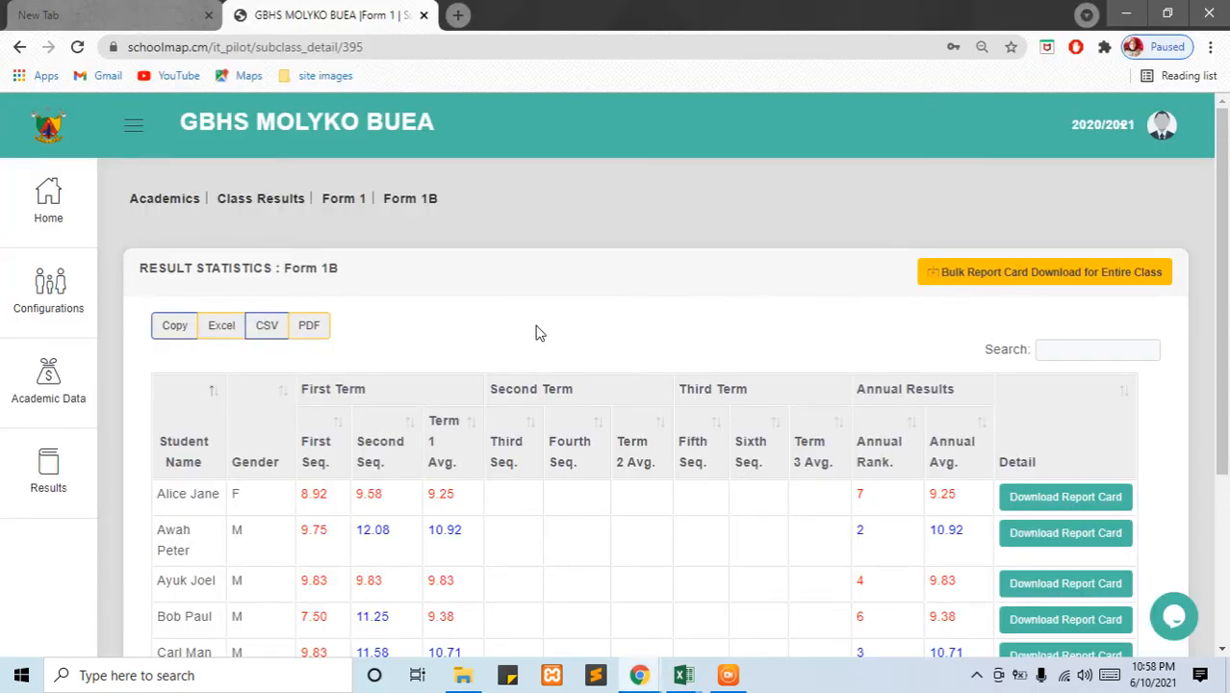
Open the home dashboard and review the enrolment statistics per class and per specialty
click(60, 197)
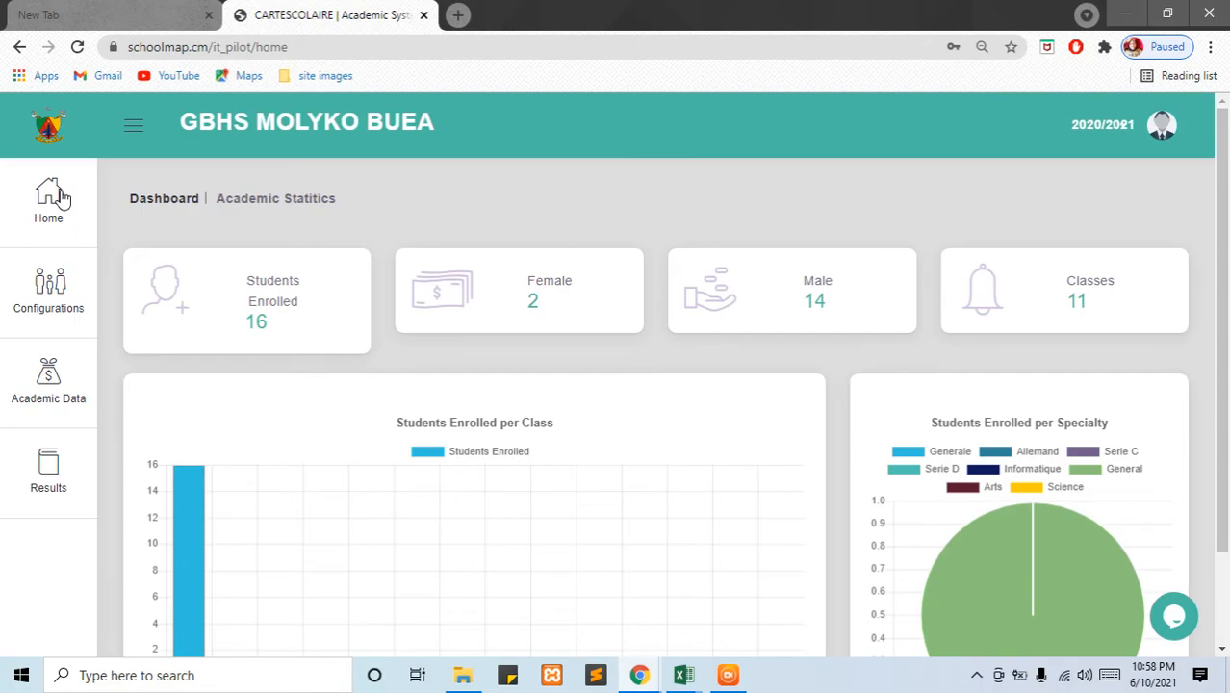
click(14, 279)
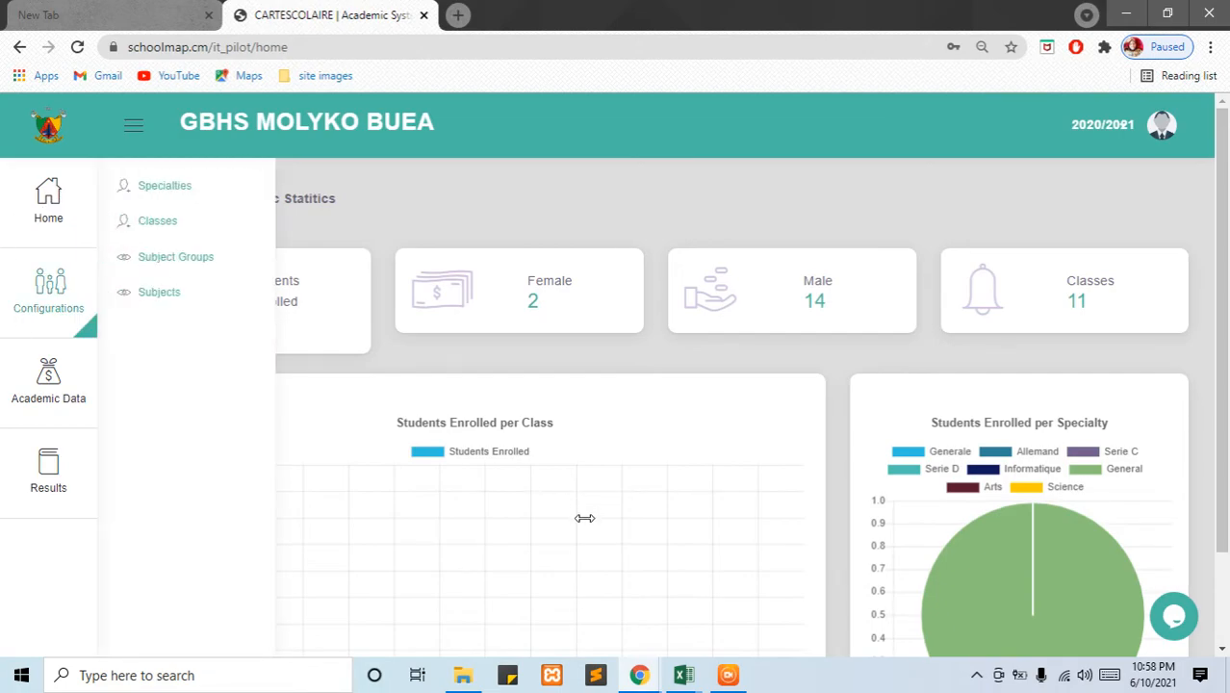
scroll(582, 515, down, 1)
click(796, 440)
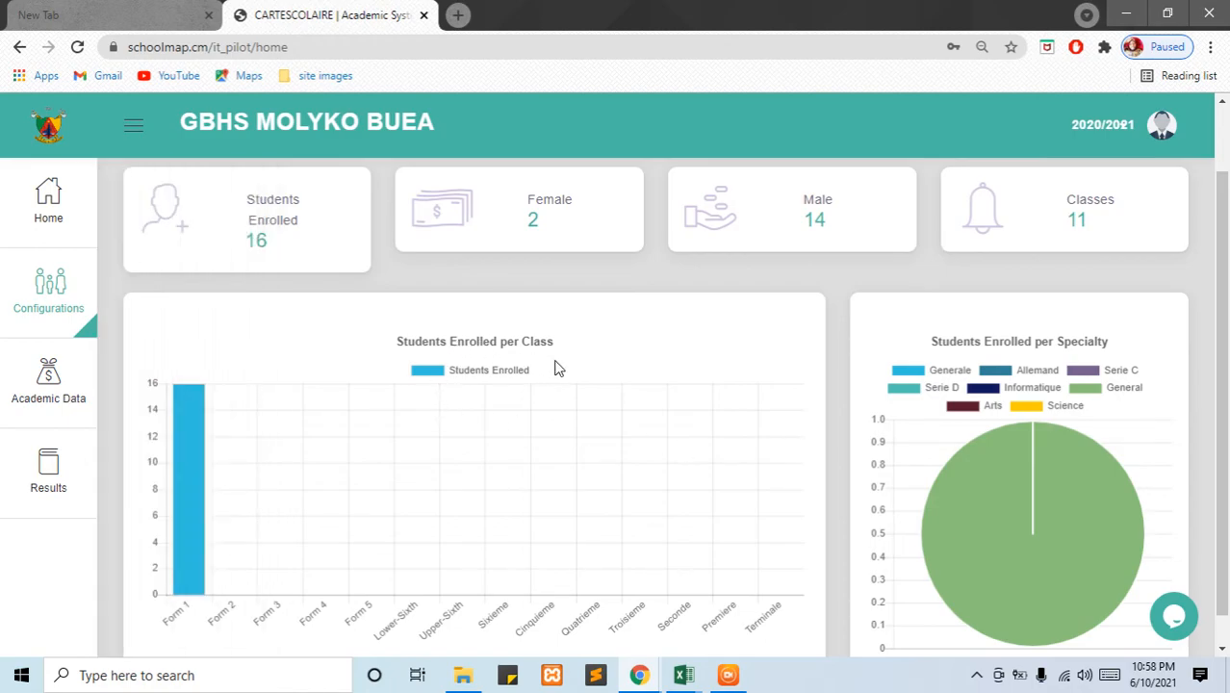
mouse_move(181, 602)
mouse_move(1005, 479)
View the dashboard statistics for the 2019/2020 academic year, and switch back to 2020/2021
click(1114, 125)
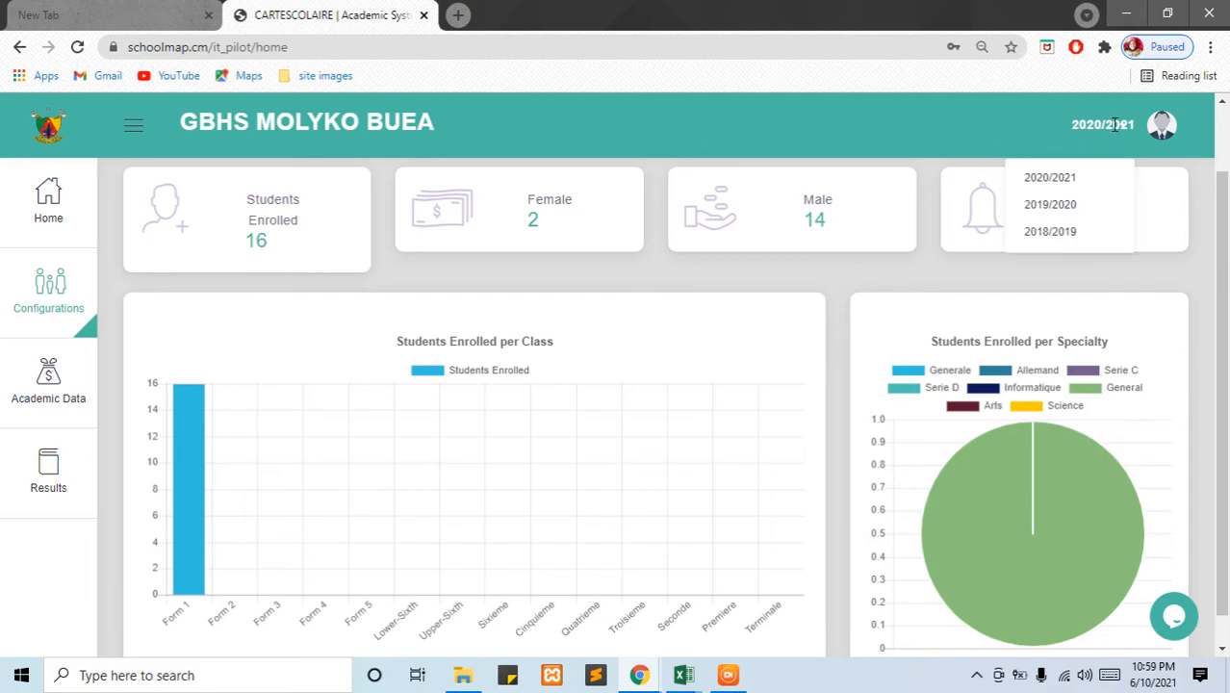
click(1047, 211)
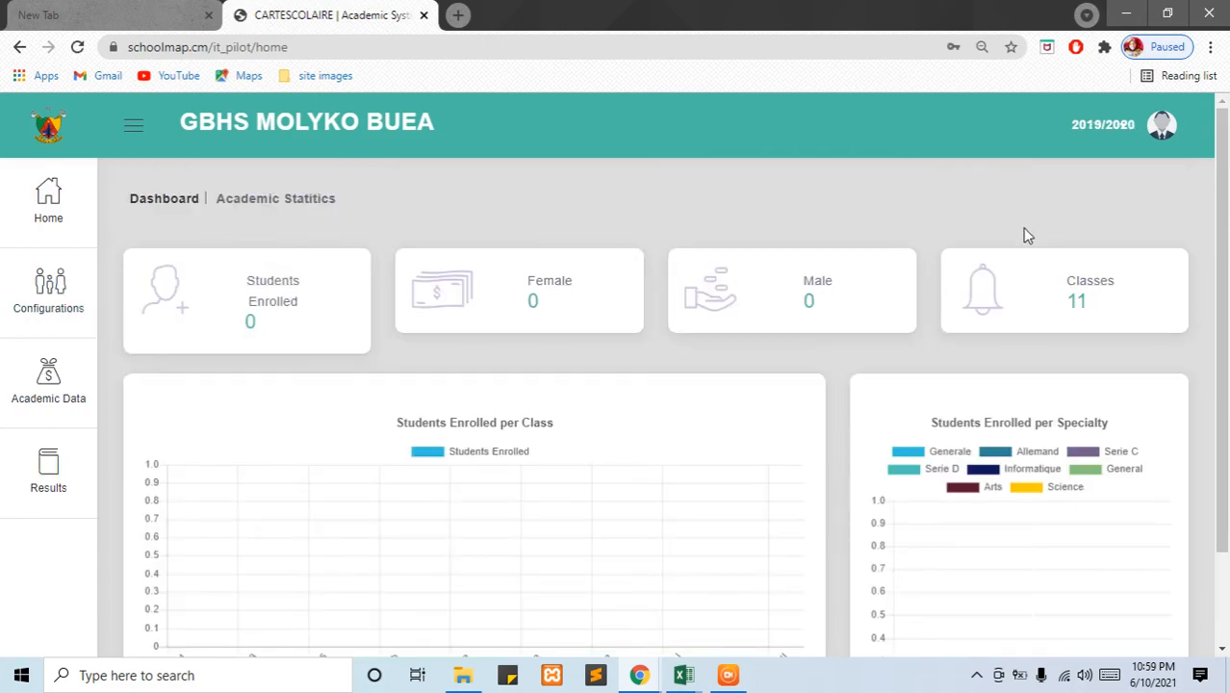
click(1107, 123)
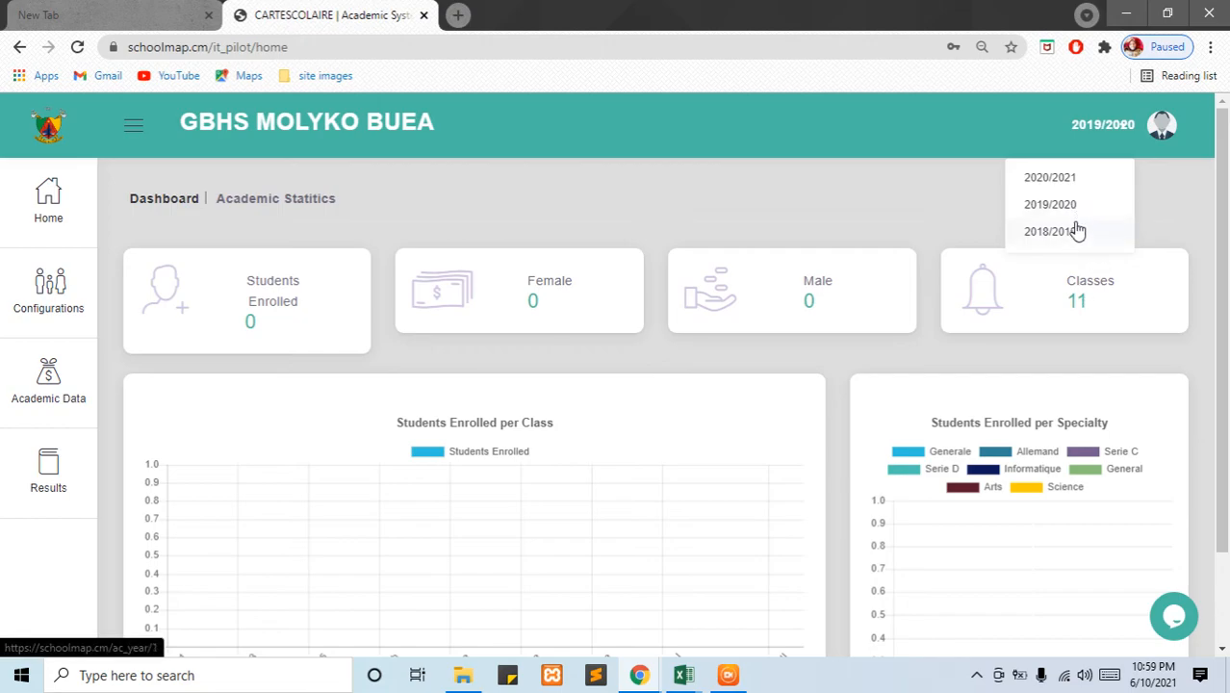
click(1070, 182)
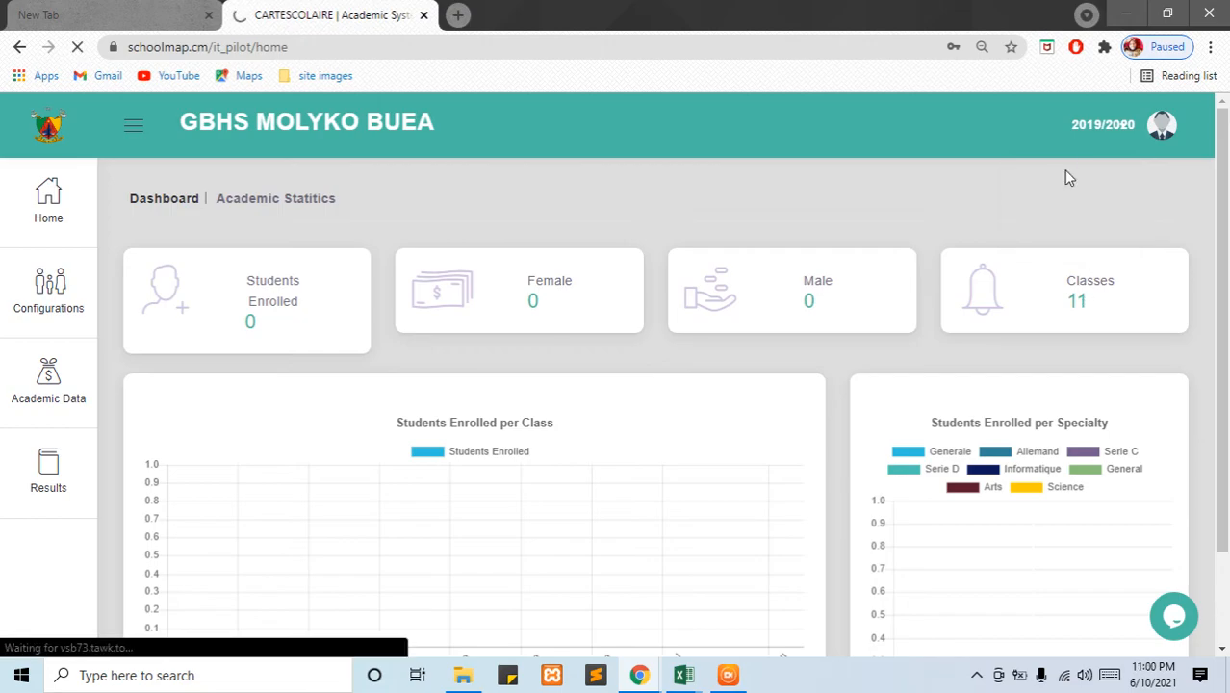